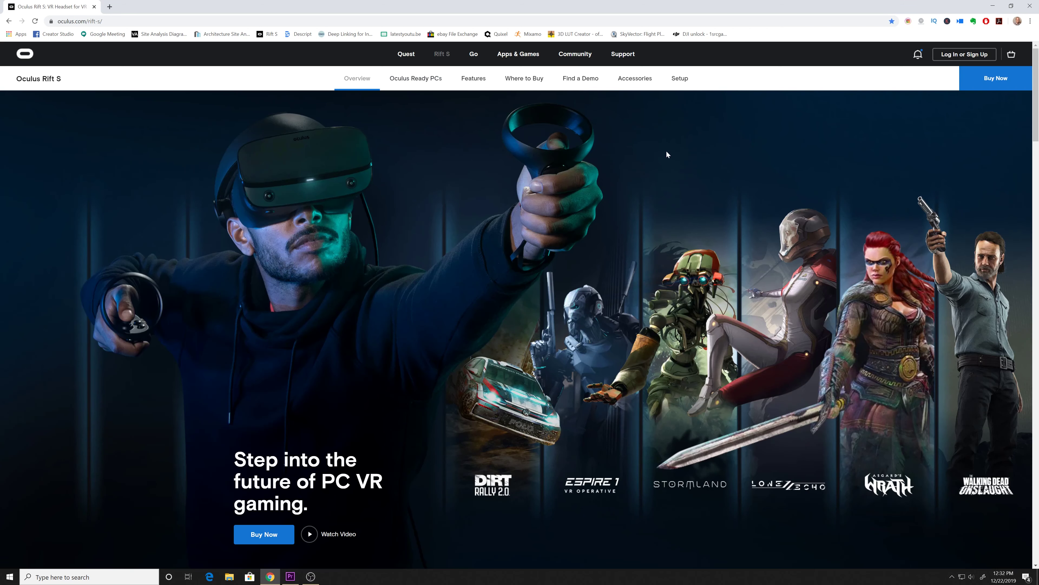
# - Download the Oculus Rift S setup installer and show OculusSetup (1).exe in its folder
pyautogui.click(680, 79)
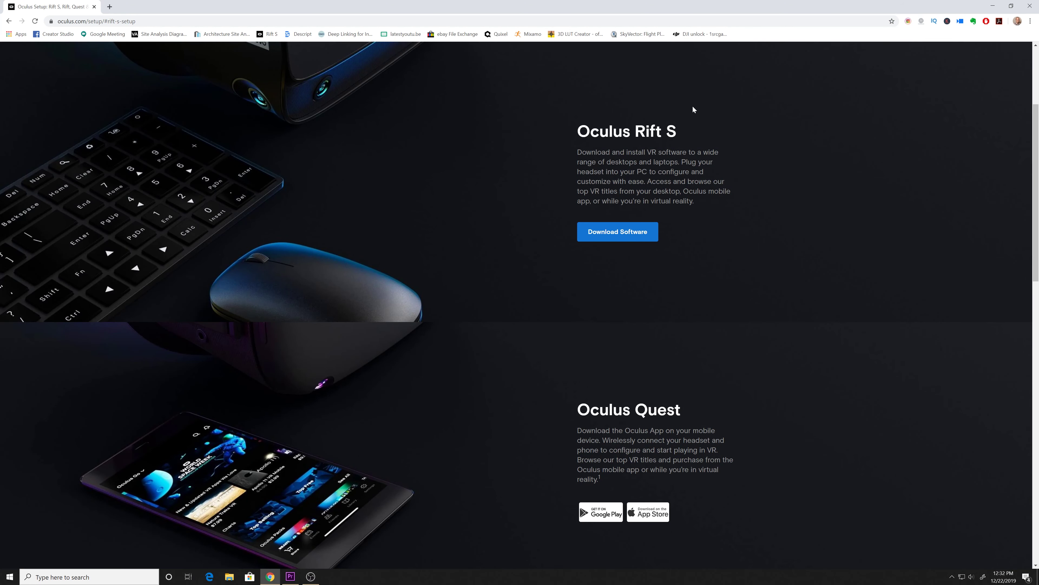
pyautogui.scroll(4, 756, 165)
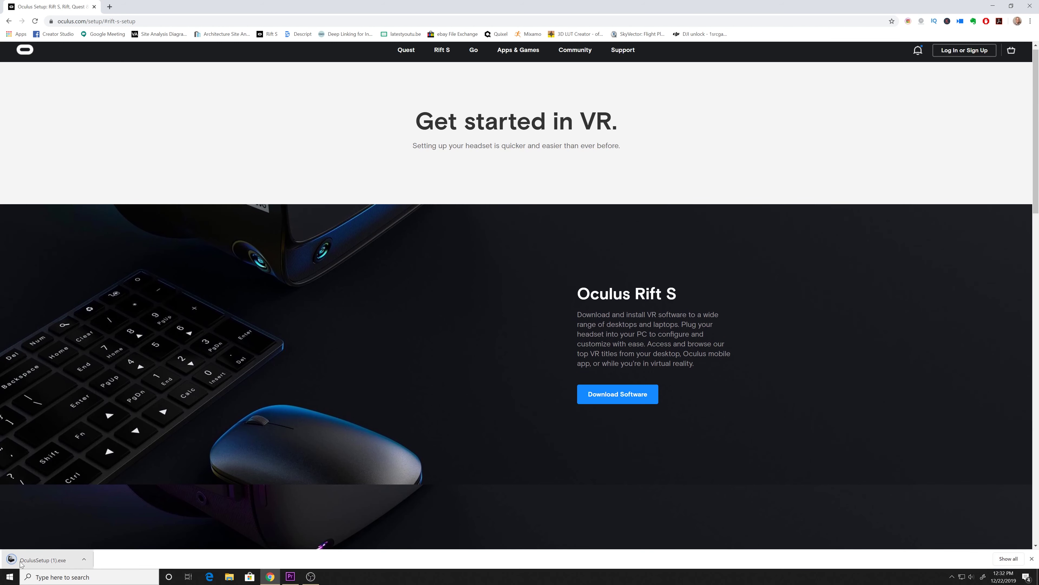
pyautogui.click(84, 560)
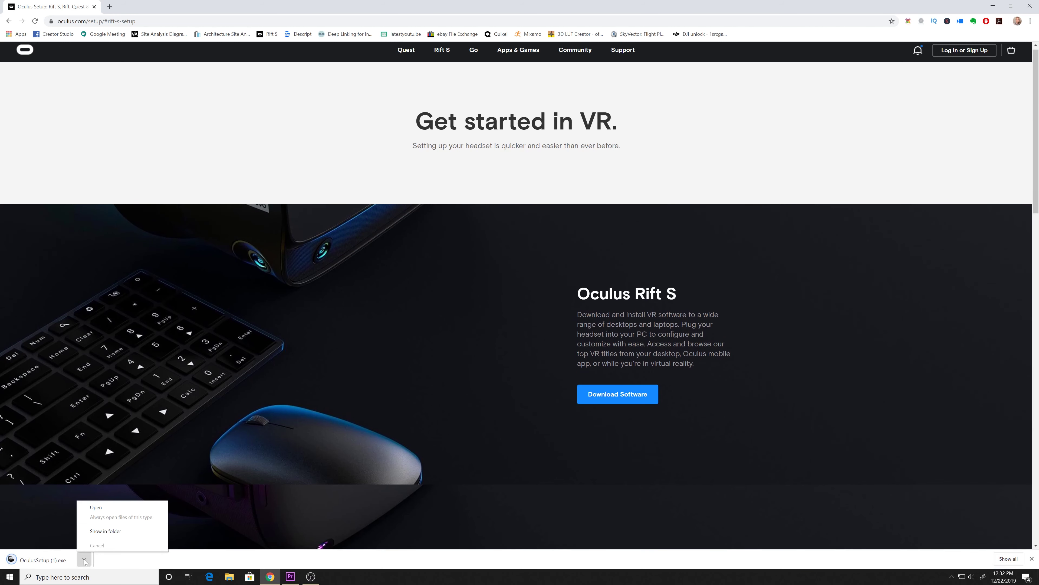
pyautogui.click(101, 532)
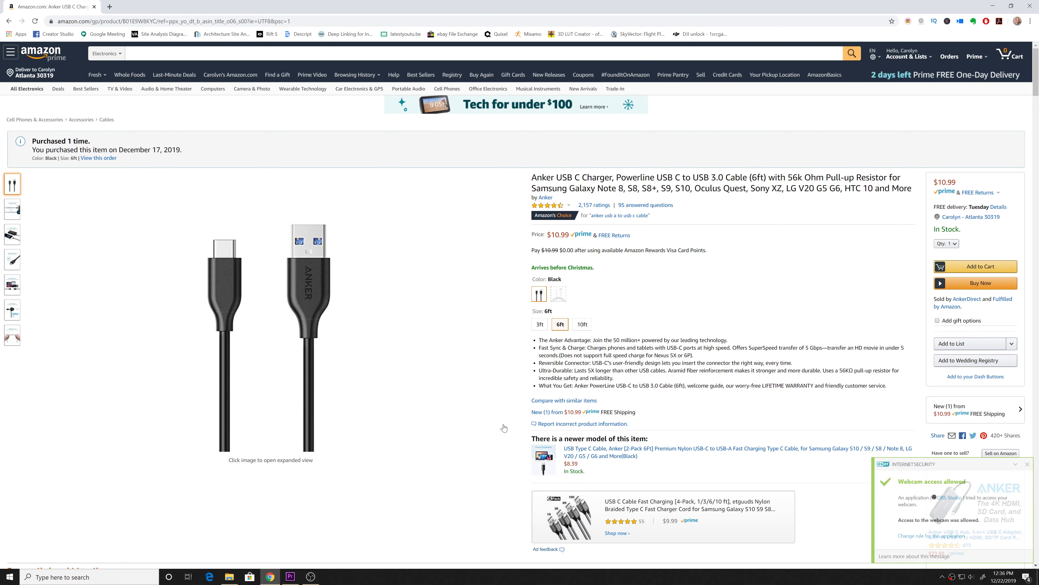
# - View the 10ft Anker USB-C cable option, then return to the 6ft cable listing
pyautogui.moveTo(269, 260)
pyautogui.click(583, 324)
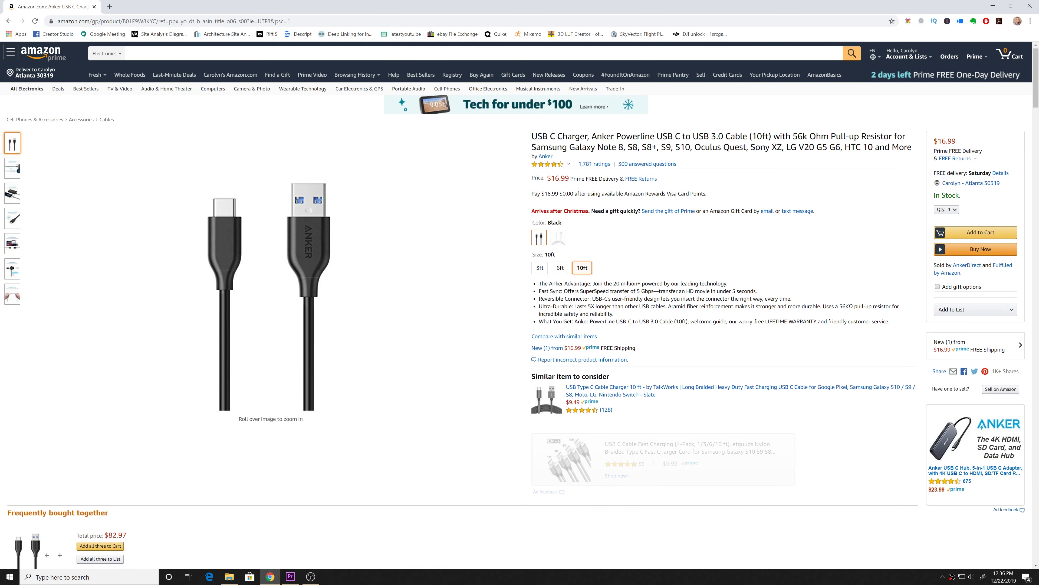
pyautogui.hotkey('alt', 'Left')
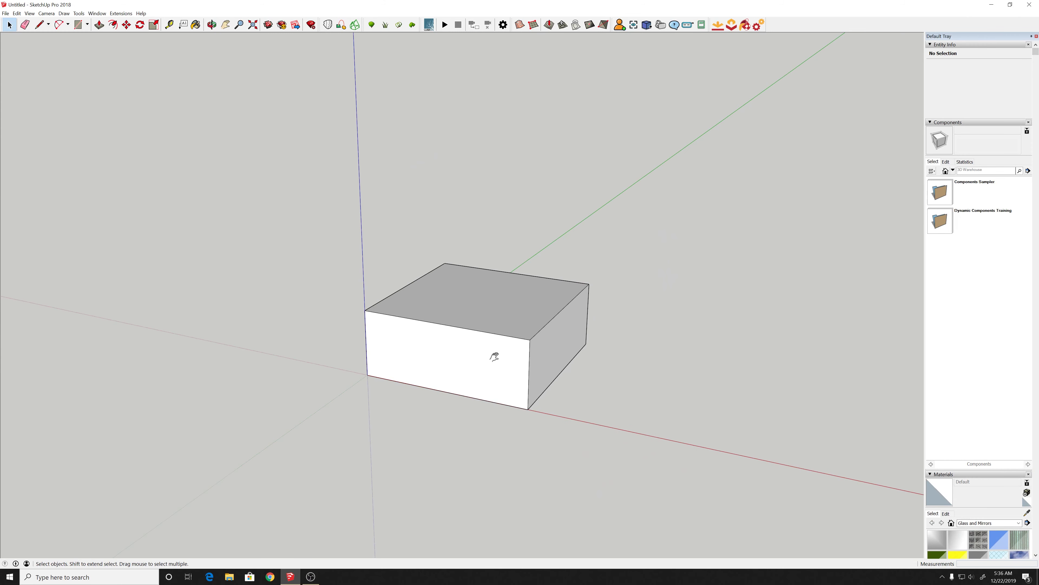
pyautogui.moveTo(492, 356)
pyautogui.mouseDown(button='middle')
pyautogui.moveTo(467, 348)
pyautogui.moveTo(448, 363)
pyautogui.mouseUp(button='middle')
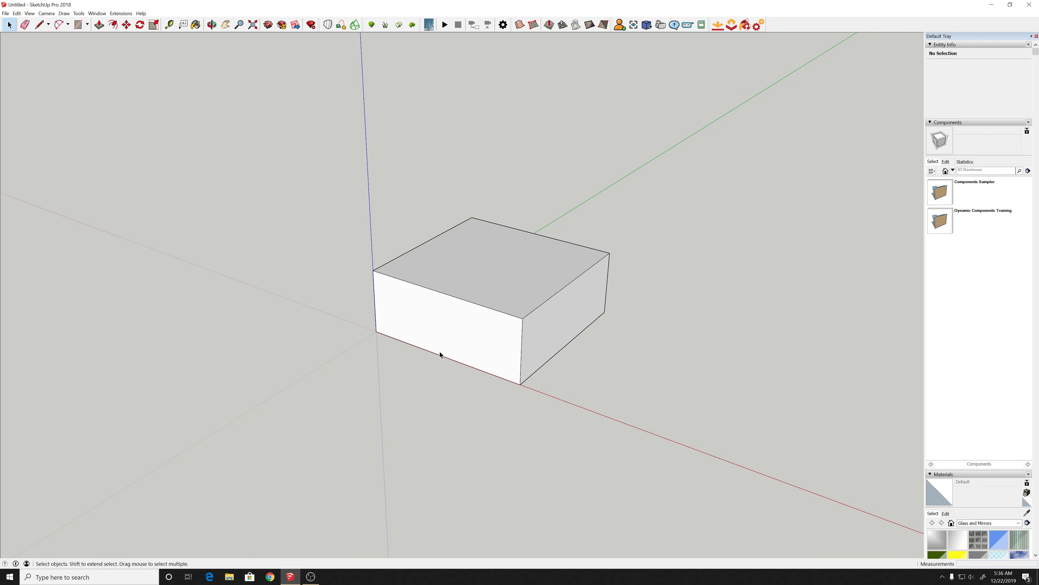
# - Turn the whole box into a group
pyautogui.moveTo(732, 478); pyautogui.dragTo(731, 478)
pyautogui.rightClick(474, 260)
pyautogui.click(498, 325)
pyautogui.click(625, 384)
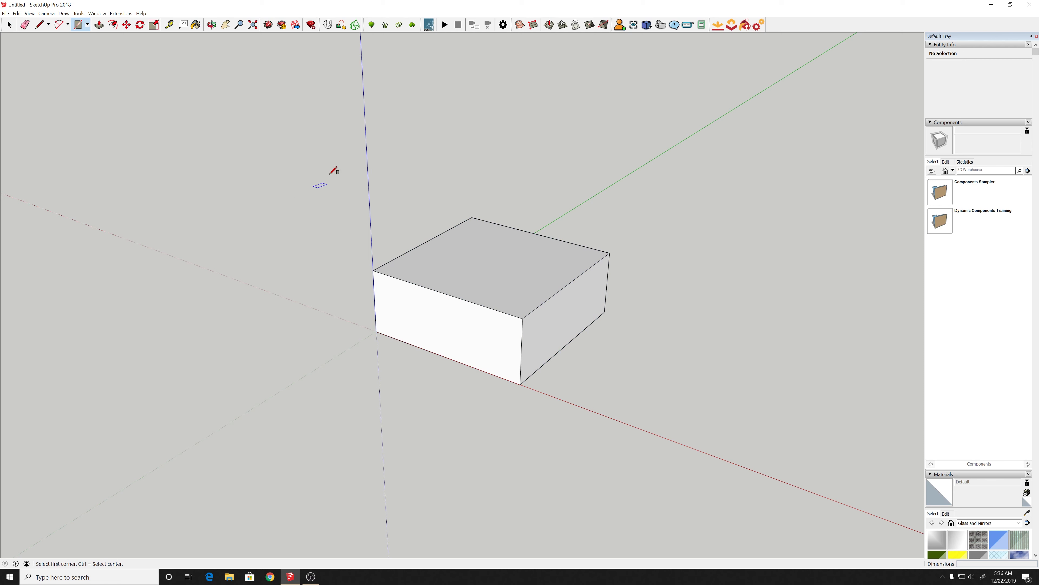
# - Draw a 200' × 200' ground, reverse its face, group it and move it under the box
pyautogui.write("200',200'")
pyautogui.press('Return')
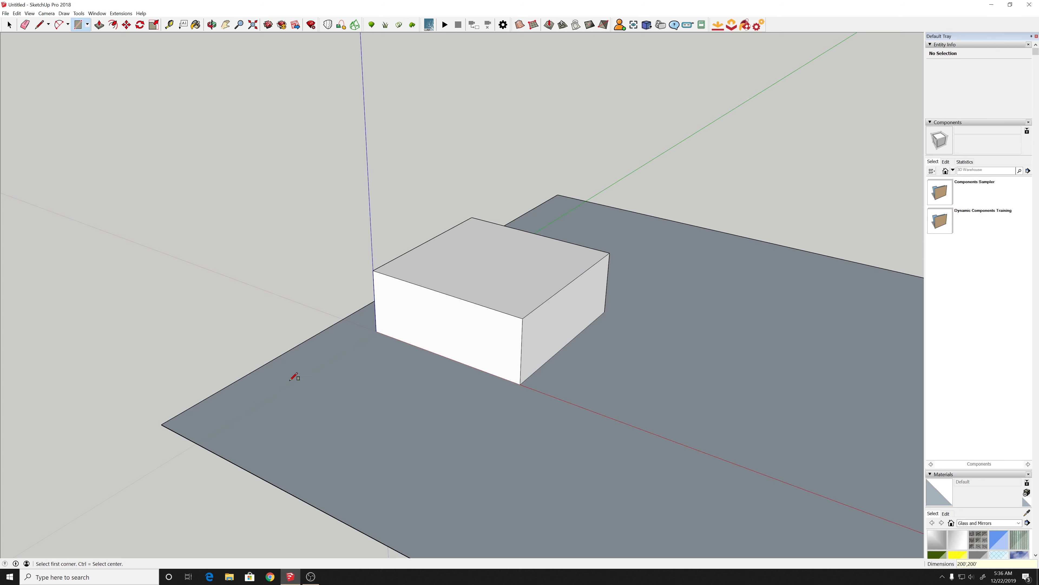
pyautogui.doubleClick(503, 409)
pyautogui.rightClick(504, 409)
pyautogui.click(530, 491)
pyautogui.rightClick(481, 445)
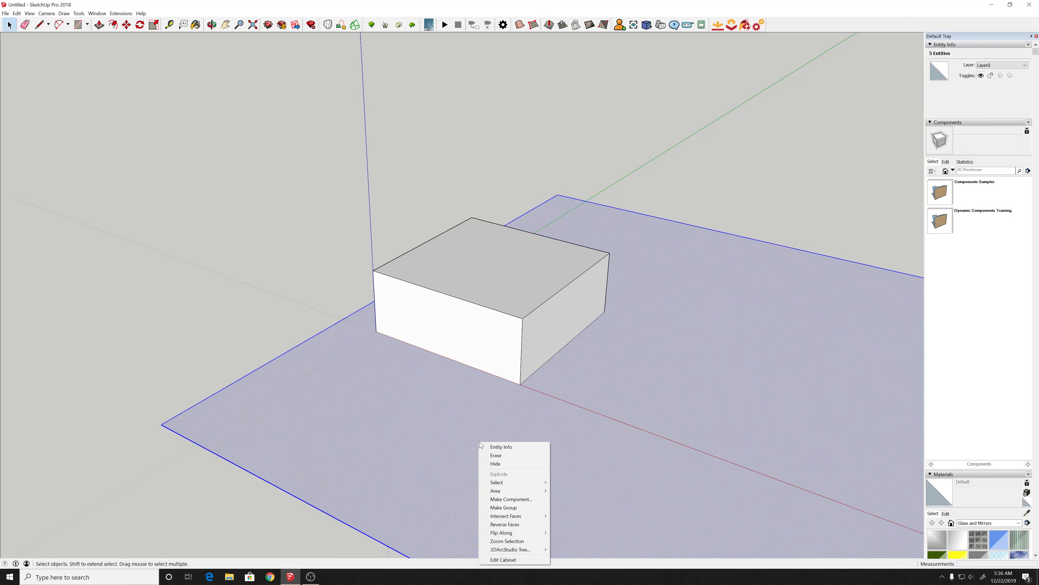
pyautogui.click(498, 507)
pyautogui.scroll(-4, 323, 434)
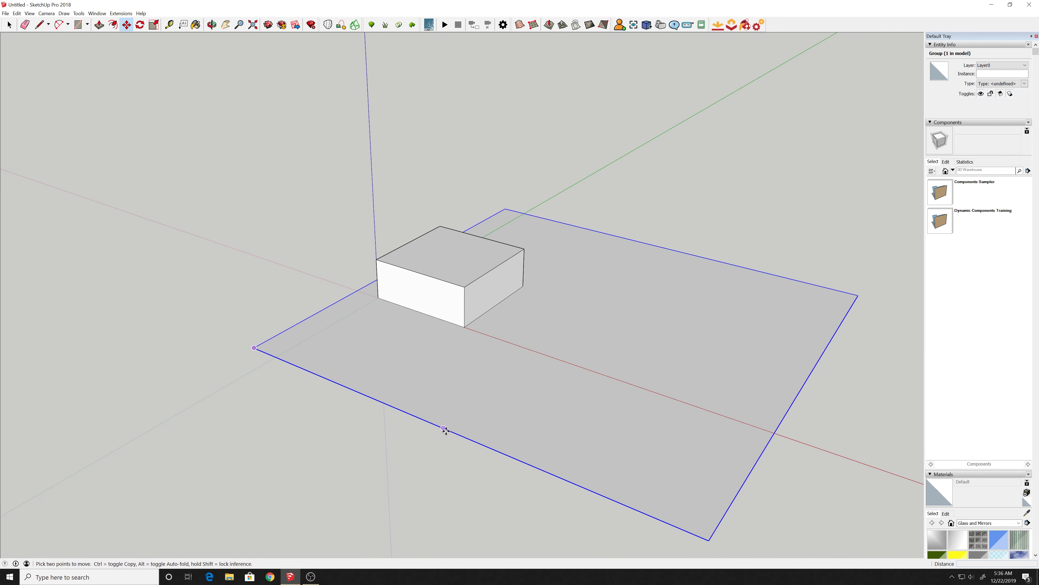
pyautogui.click(441, 428)
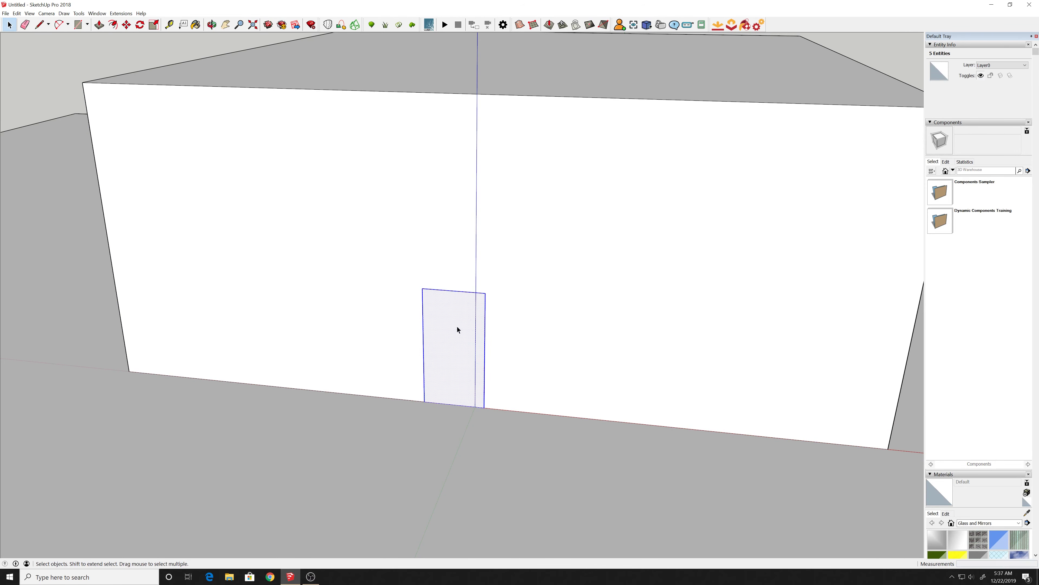
# - Make the door rectangle a component and delete the roof
pyautogui.rightClick(469, 362)
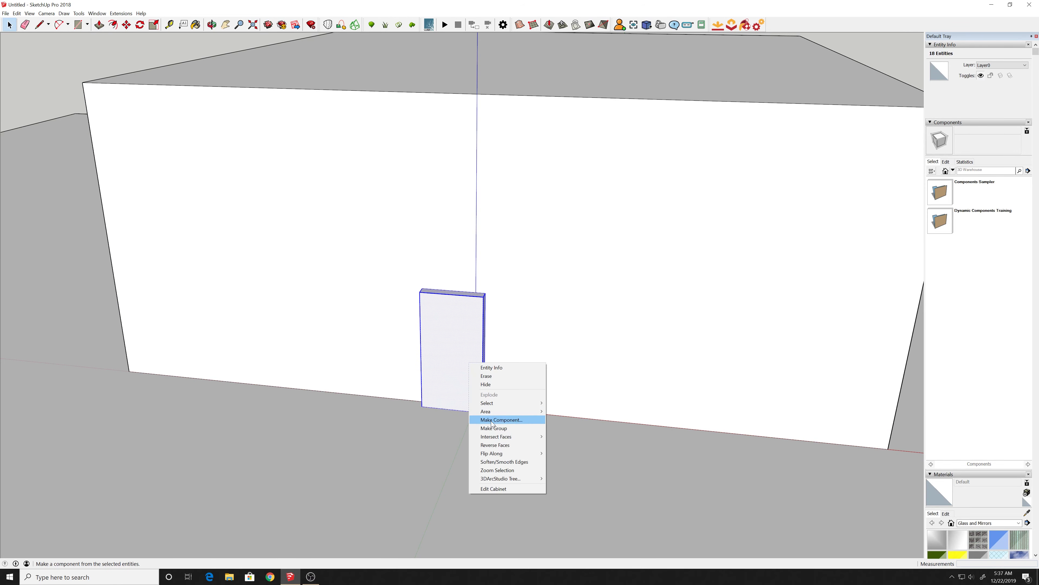
pyautogui.click(492, 419)
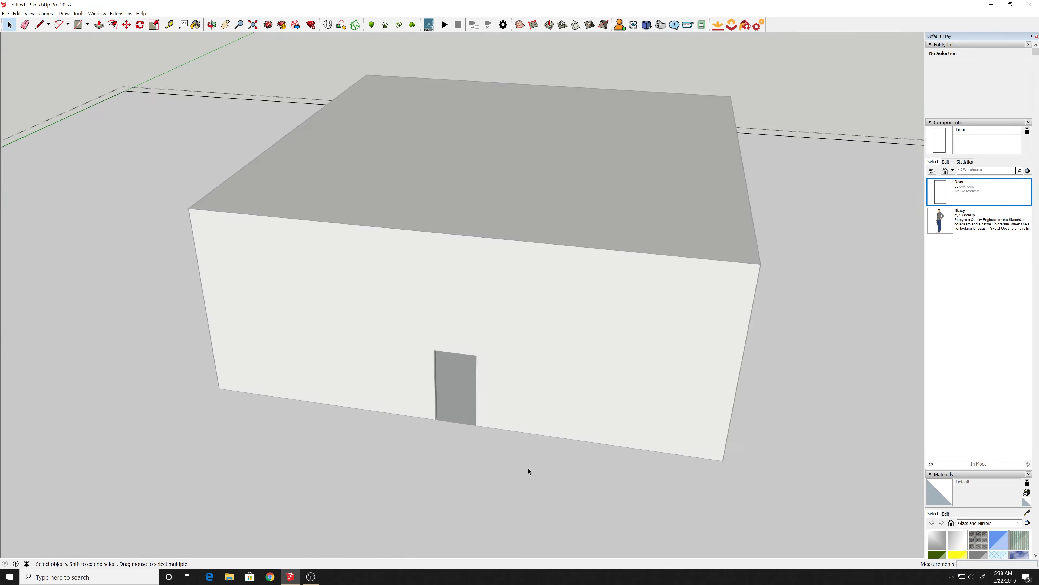
pyautogui.moveTo(528, 471); pyautogui.dragTo(482, 348, button='middle')
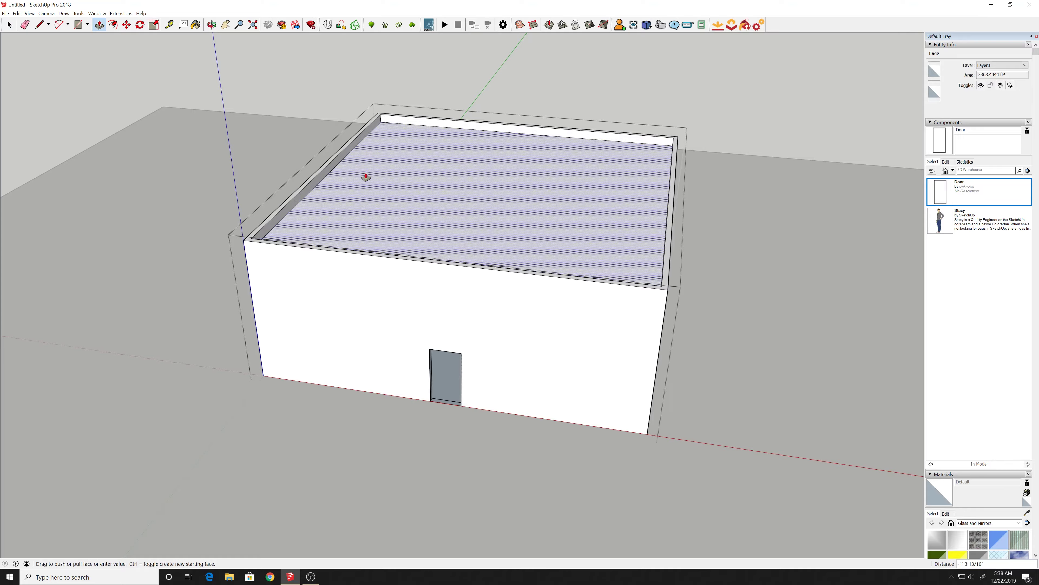
pyautogui.press('Delete')
pyautogui.scroll(5, 573, 204)
pyautogui.press('r')
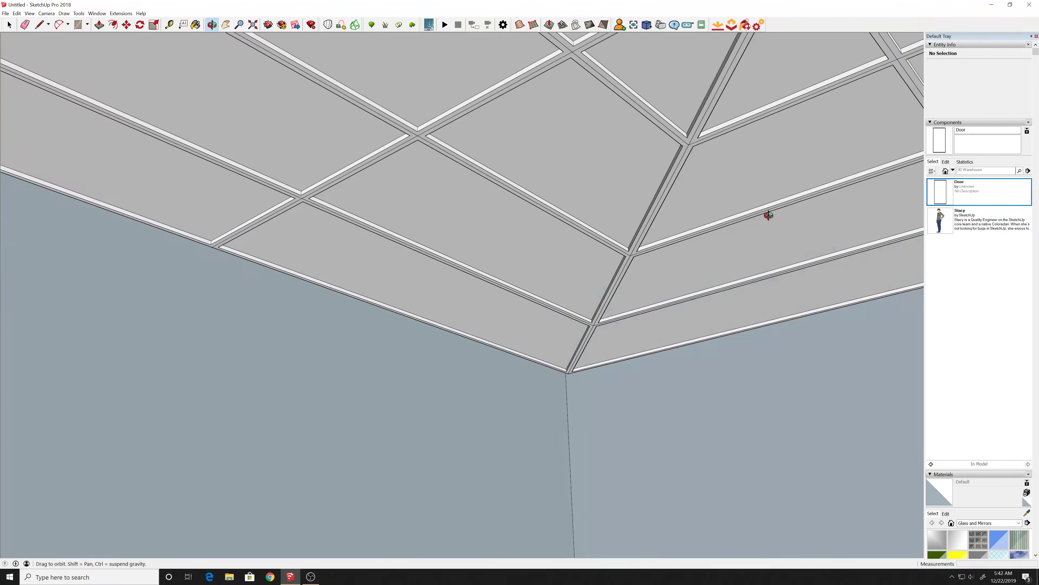
# - Select the ceiling's connected geometry and start erasing unneeded edges
pyautogui.rightClick(199, 87)
pyautogui.moveTo(237, 117)
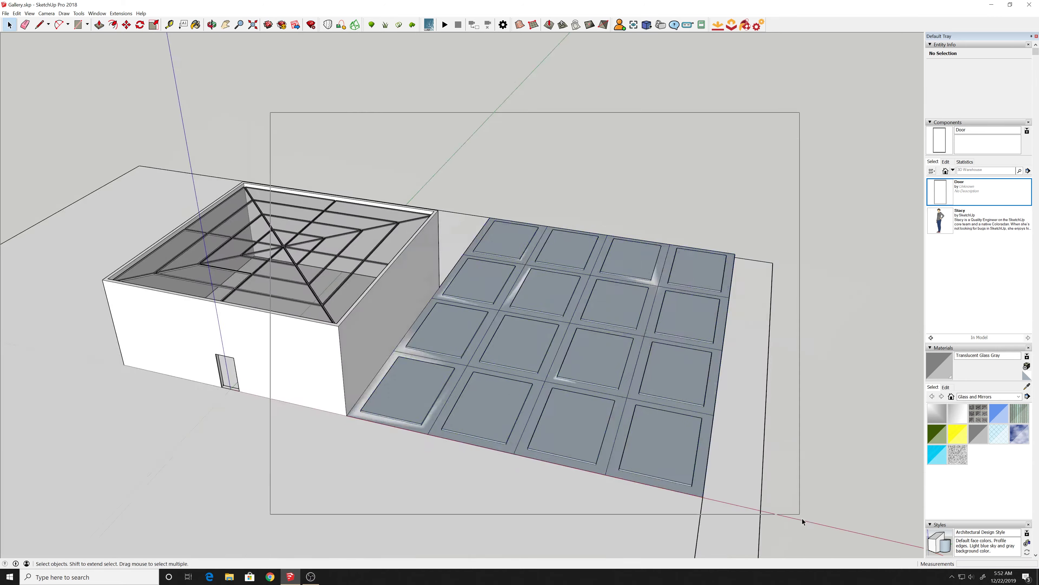
pyautogui.press('e')
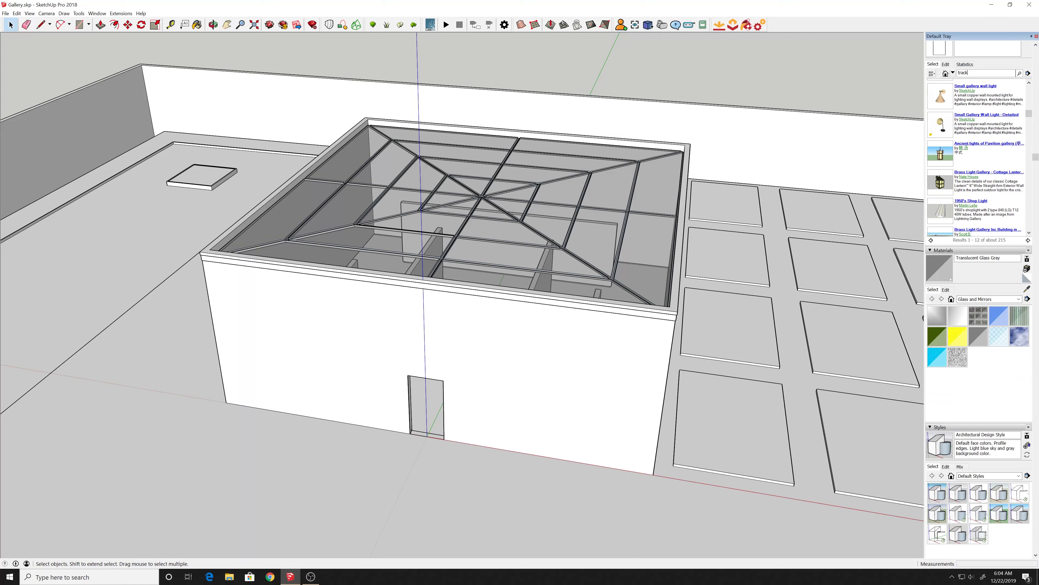
# - Search the online component library for track lights
pyautogui.click(975, 199)
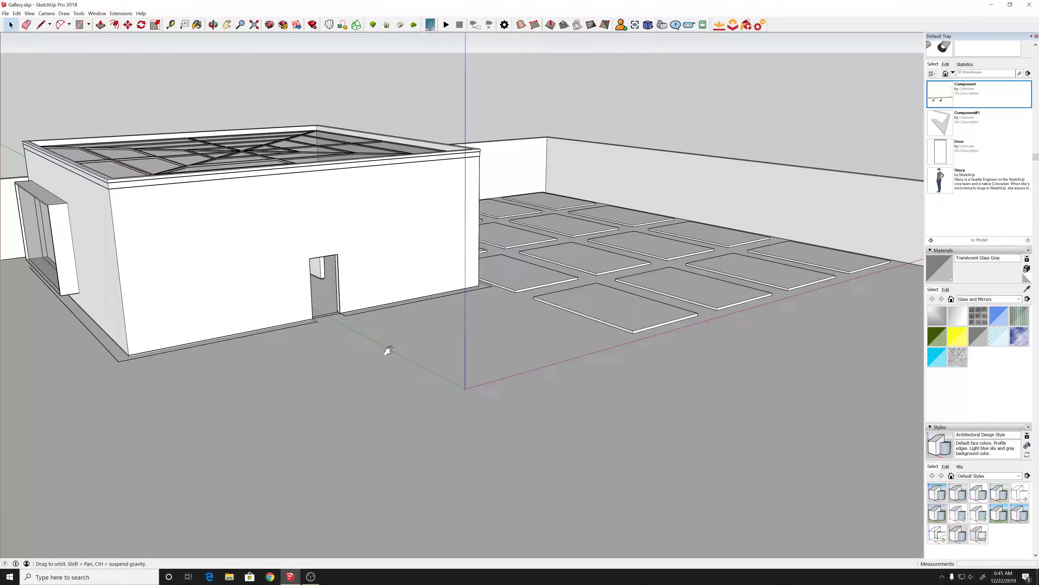
pyautogui.moveTo(388, 350); pyautogui.dragTo(378, 362, button='middle')
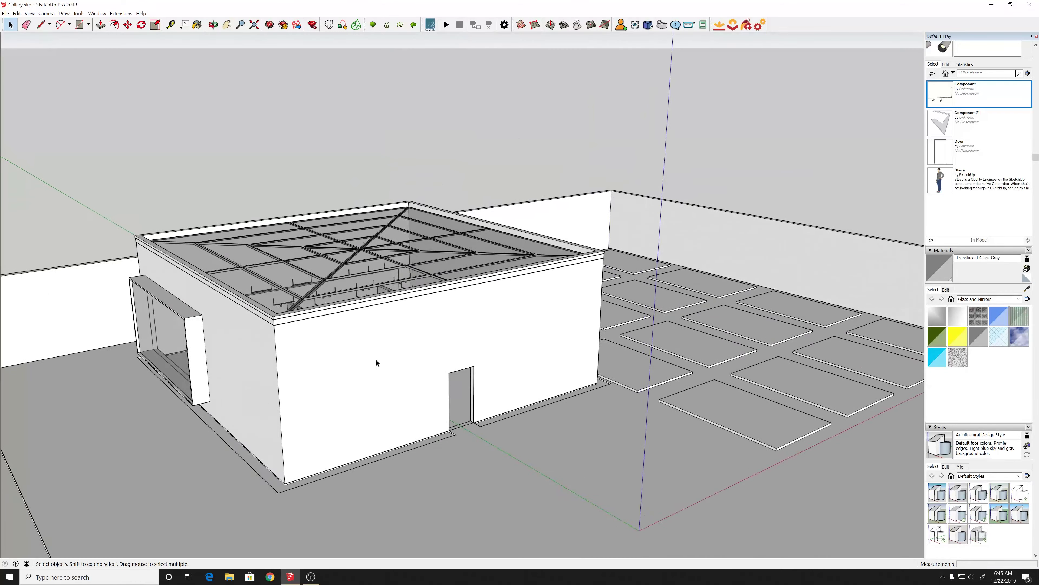
pyautogui.scroll(3, 459, 349)
pyautogui.moveTo(460, 348); pyautogui.dragTo(297, 431, button='middle')
pyautogui.scroll(3, 325, 410)
pyautogui.scroll(2, 325, 410)
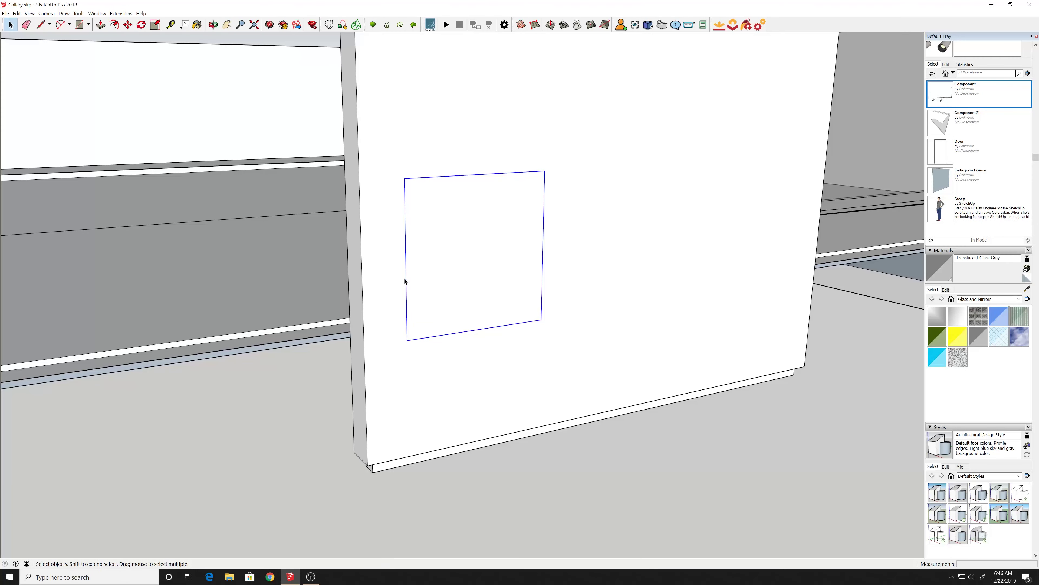
# - Move the Instagram Frame up onto the gallery wall
pyautogui.press('m')
pyautogui.click(406, 279)
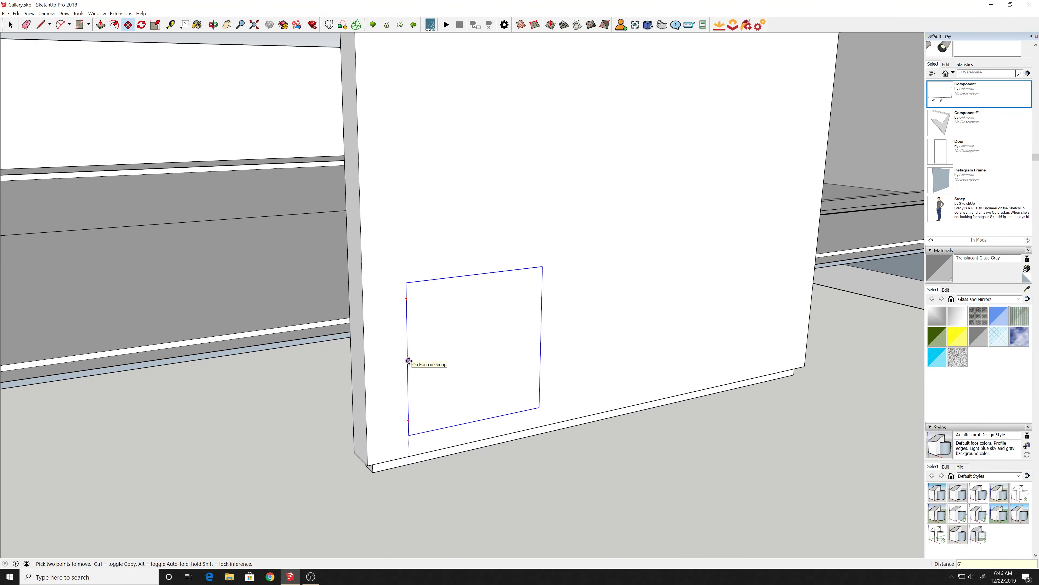
pyautogui.click(409, 360)
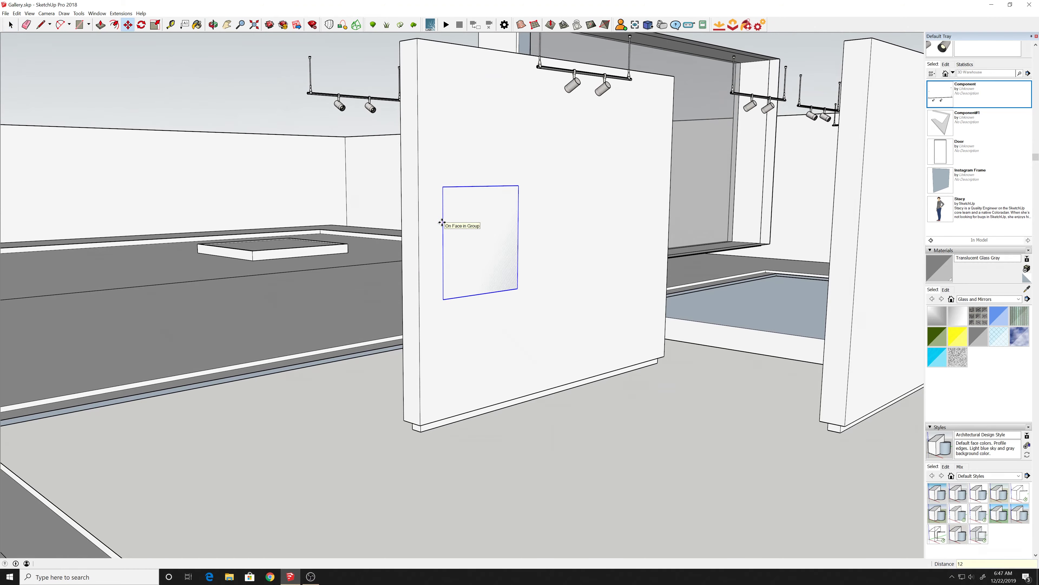
pyautogui.click(442, 222)
pyautogui.scroll(3, 425, 234)
# - Draw a line down the wall from the Instagram Frame's bottom-edge midpoint
pyautogui.press('space')
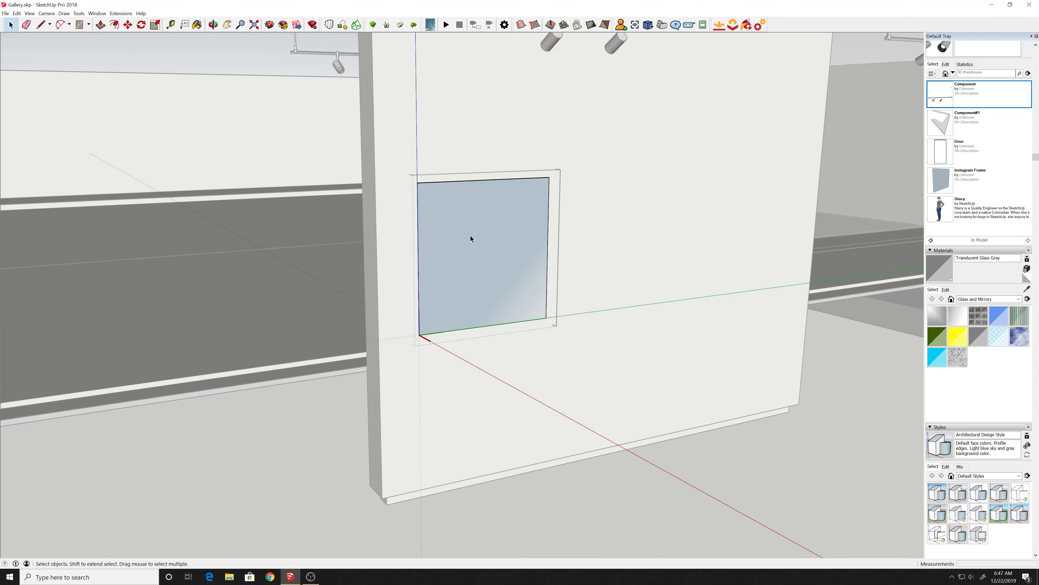
pyautogui.scroll(-2, 503, 371)
pyautogui.moveTo(504, 372); pyautogui.dragTo(552, 207, button='middle')
pyautogui.click(552, 207)
pyautogui.scroll(2, 516, 305)
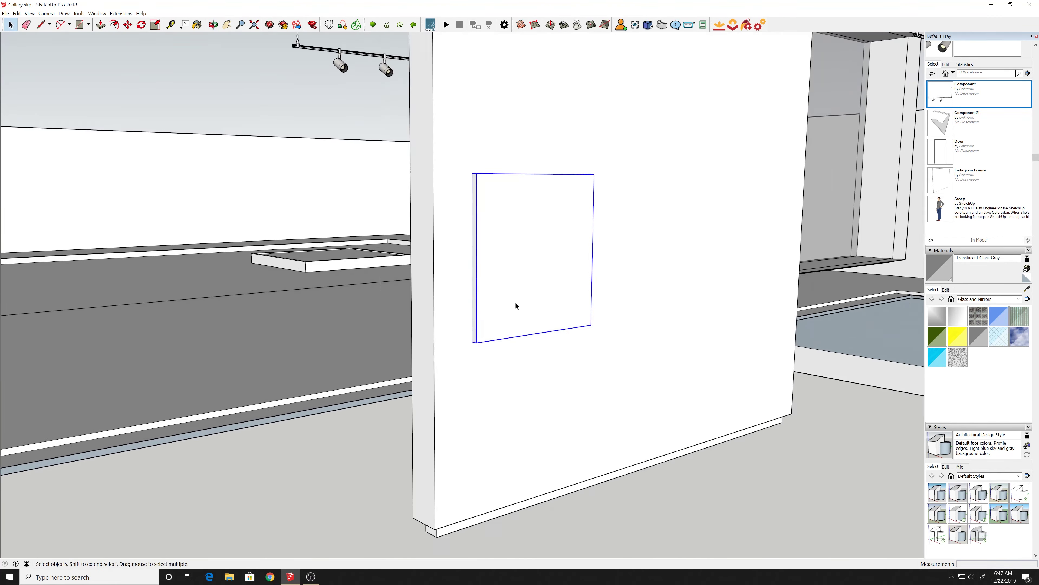
pyautogui.scroll(2, 532, 306)
pyautogui.press('l')
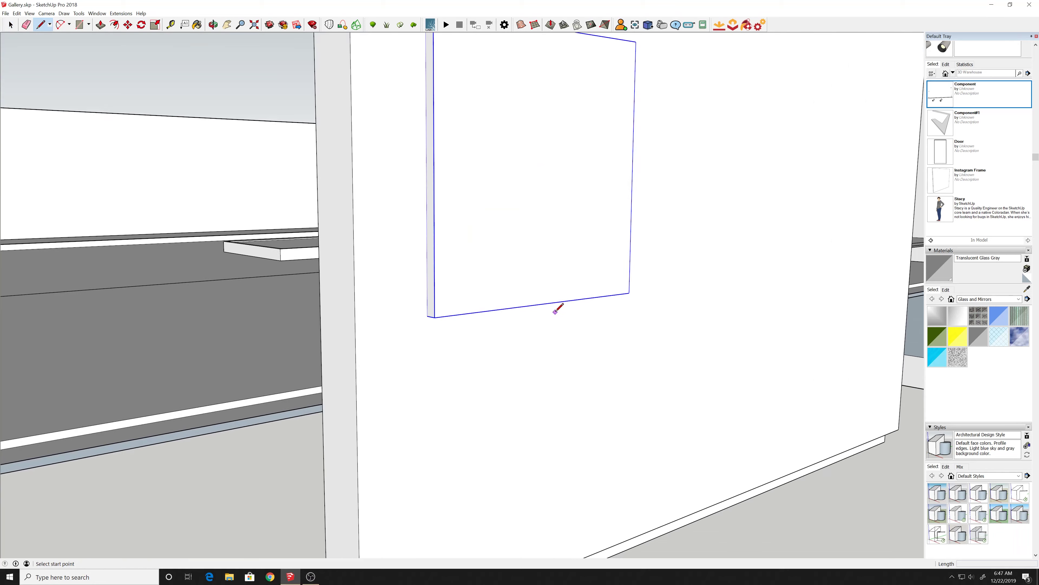
pyautogui.click(535, 241)
pyautogui.click(532, 497)
pyautogui.scroll(-1, 538, 249)
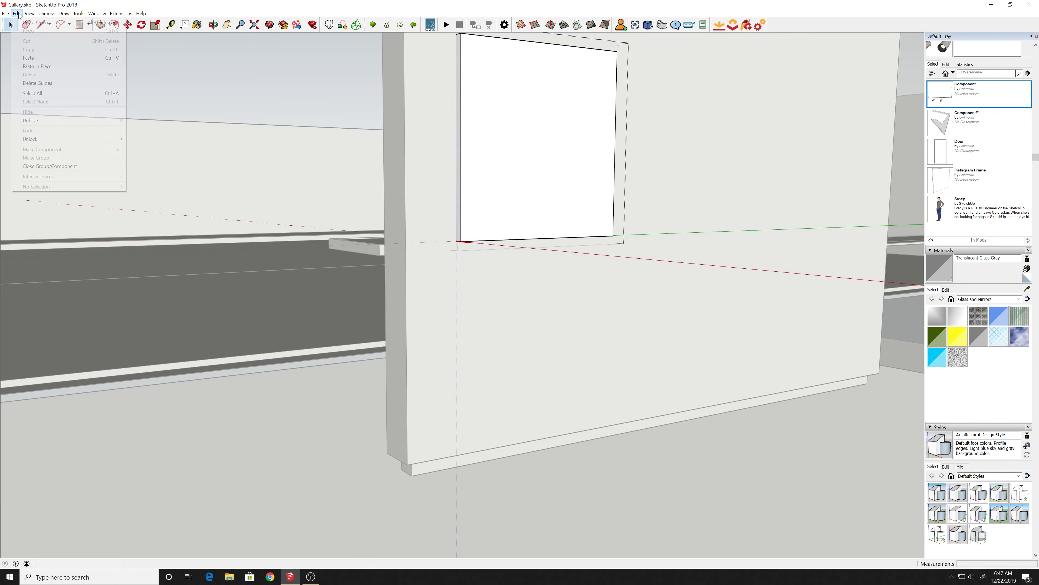
pyautogui.moveTo(538, 248); pyautogui.dragTo(655, 363, button='middle')
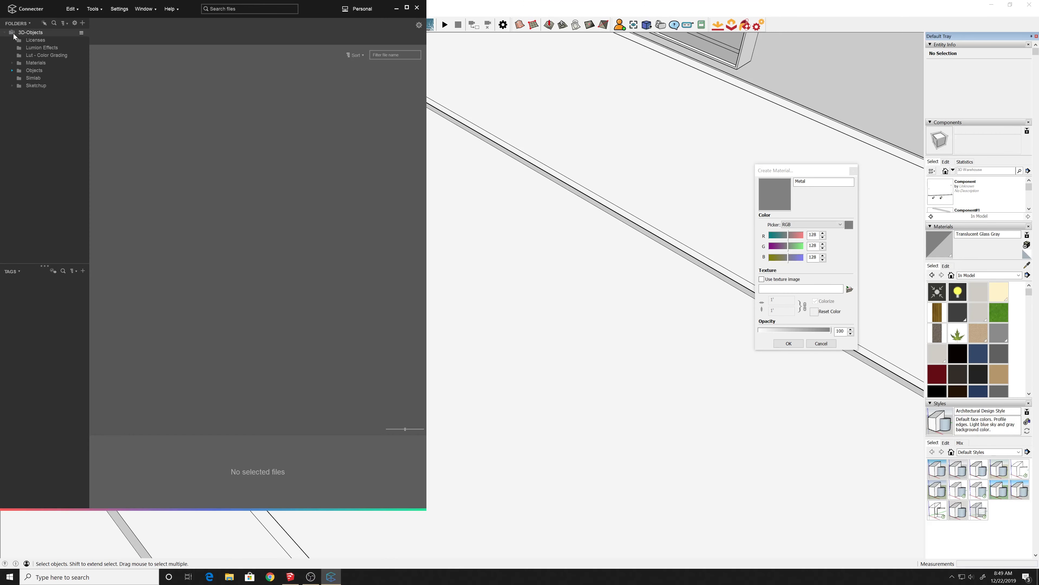
# - Create the Metal material from the 0065 metal surface texture in Connecter's Materials > Metal folder
pyautogui.click(27, 63)
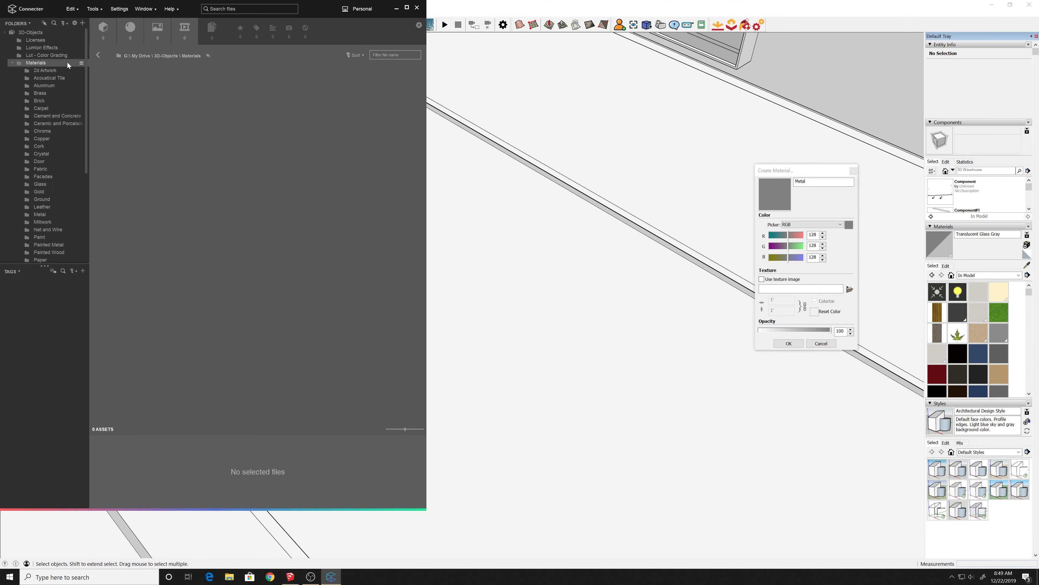
pyautogui.click(40, 215)
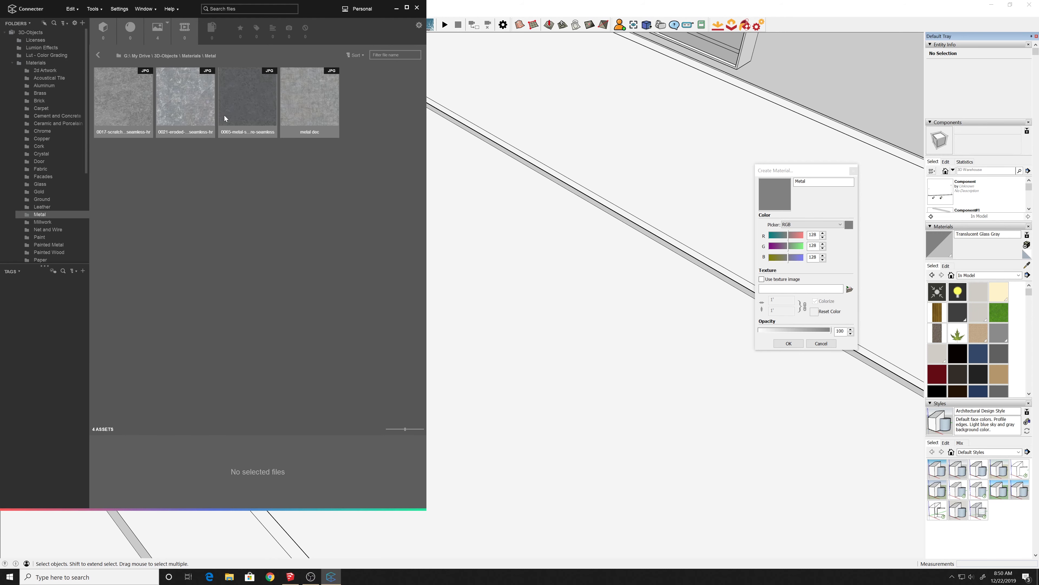
pyautogui.moveTo(249, 107); pyautogui.dragTo(726, 245)
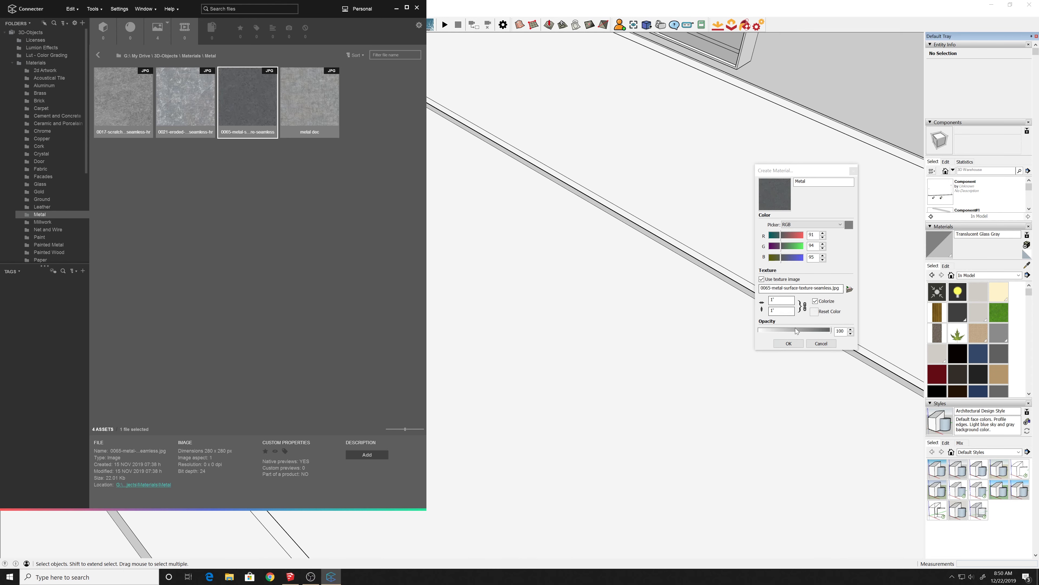
pyautogui.click(789, 346)
# - Paint the small planter box with the dark Metal material
pyautogui.scroll(2, 337, 241)
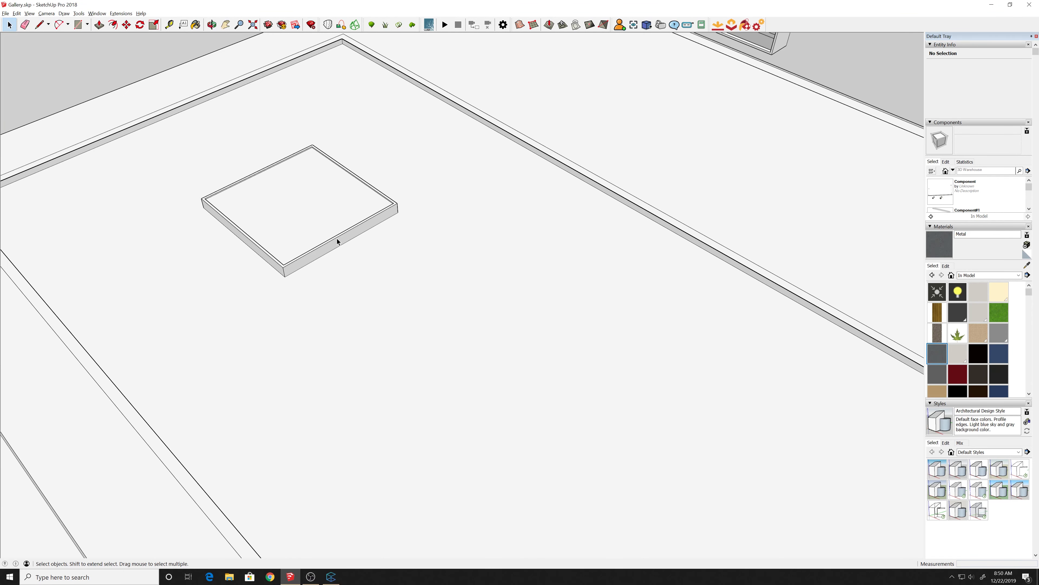
pyautogui.click(337, 241)
pyautogui.scroll(2, 334, 242)
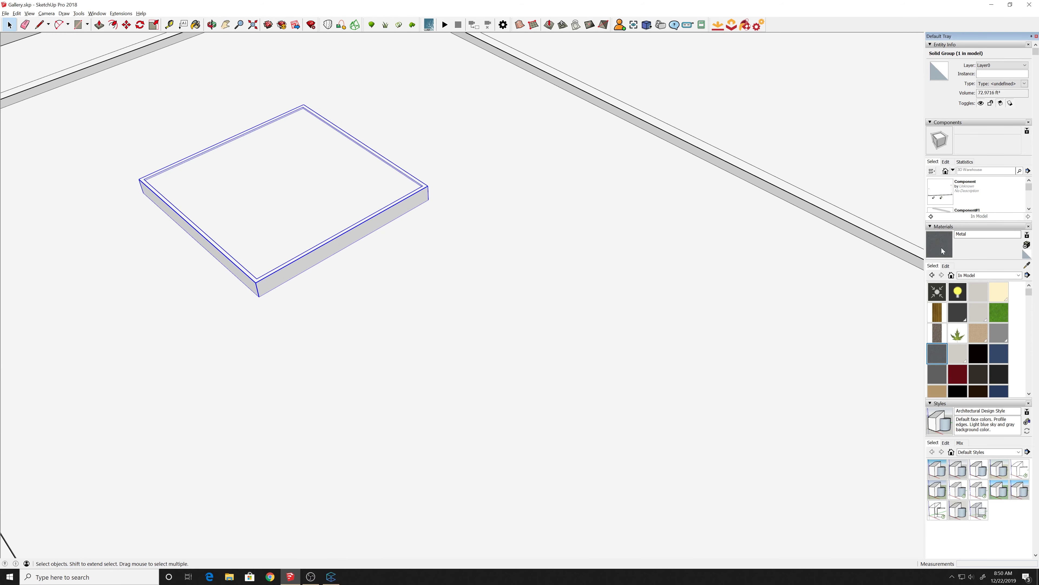
pyautogui.click(386, 215)
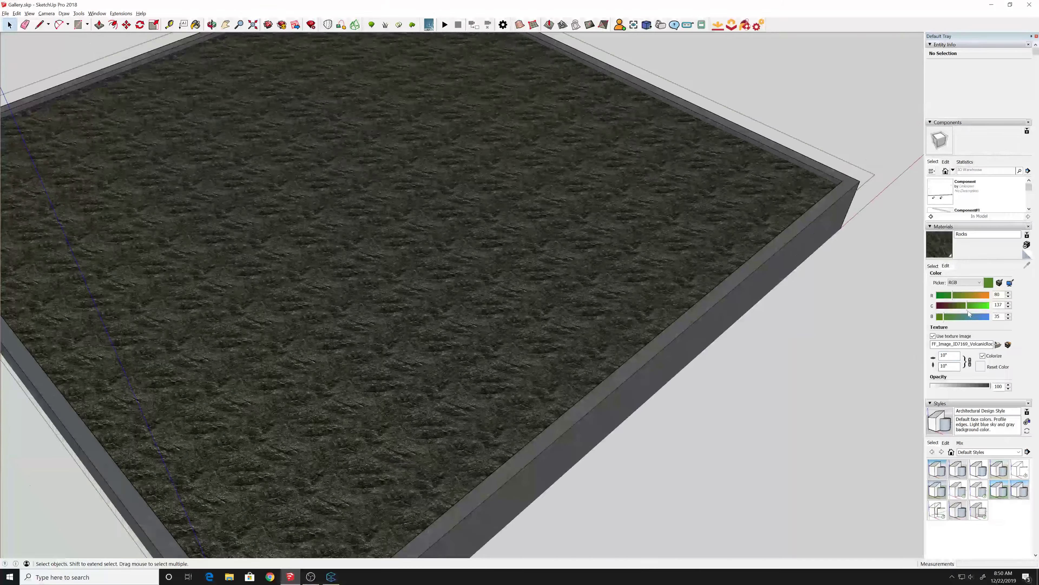
pyautogui.scroll(-6, 798, 343)
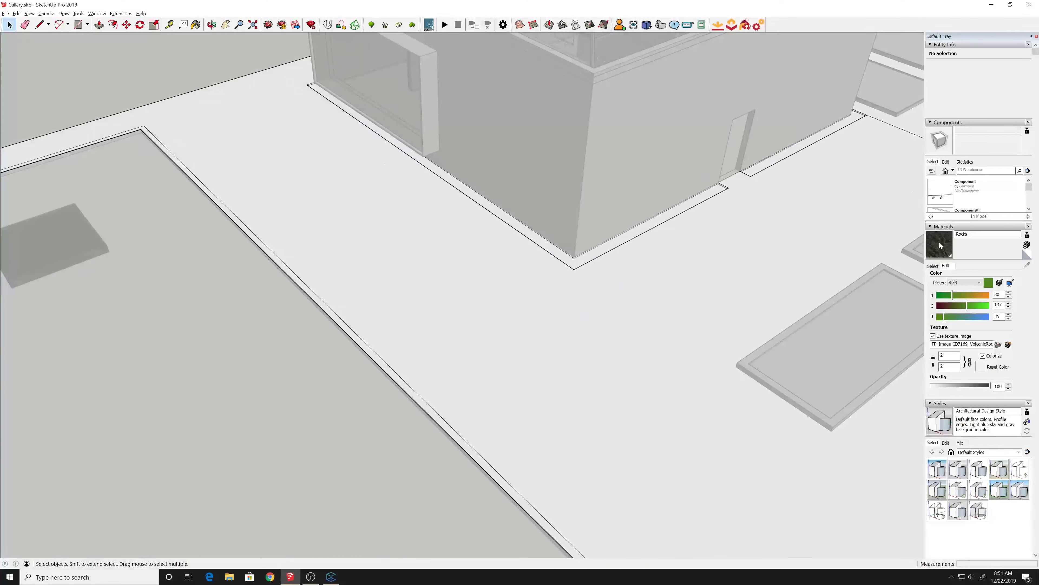
pyautogui.moveTo(593, 270); pyautogui.dragTo(617, 256, button='middle')
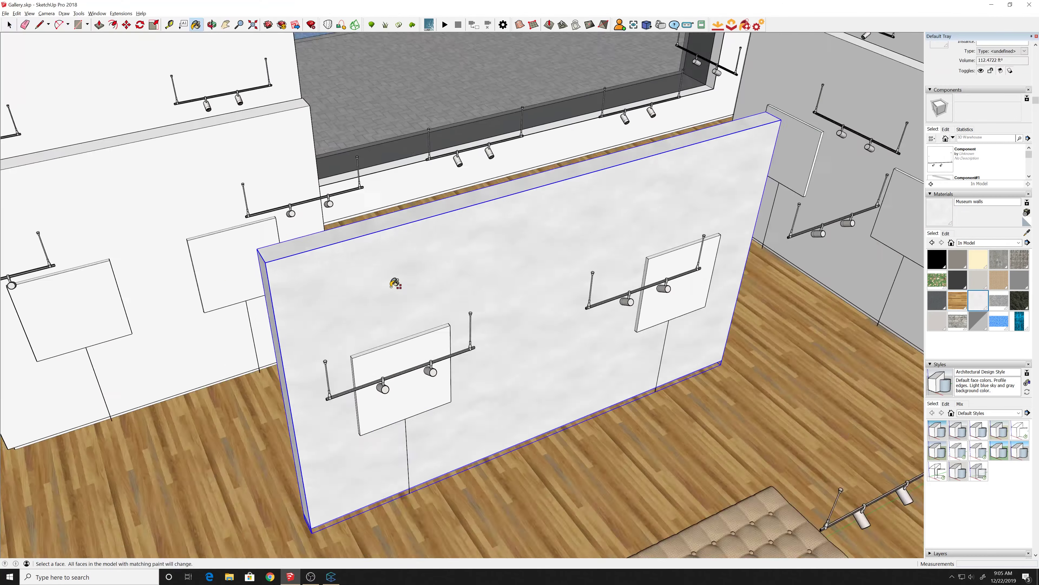
# - Paint a strip of the wall black and review the materials used in the model
pyautogui.click(937, 259)
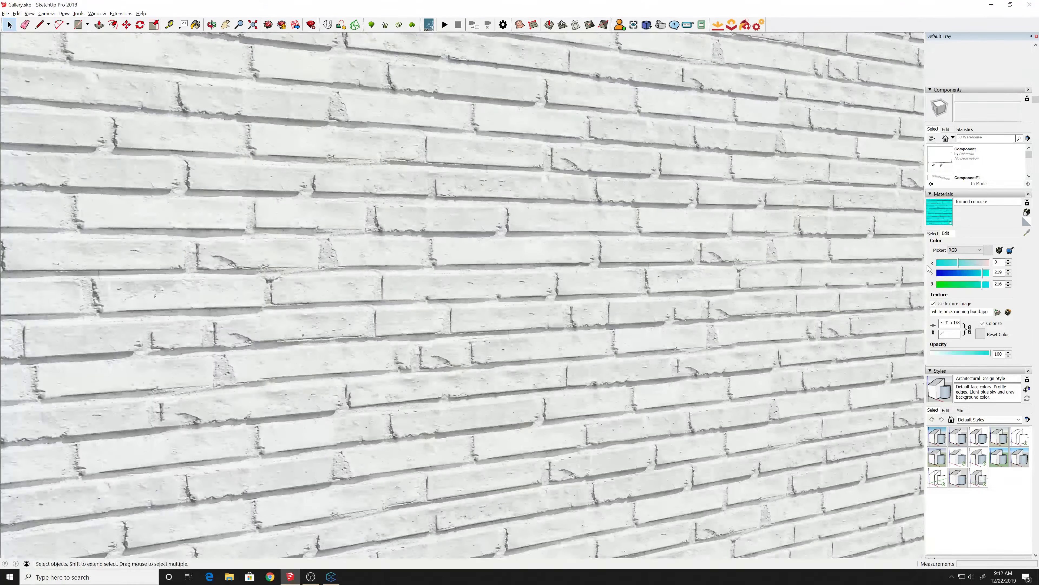
pyautogui.click(935, 233)
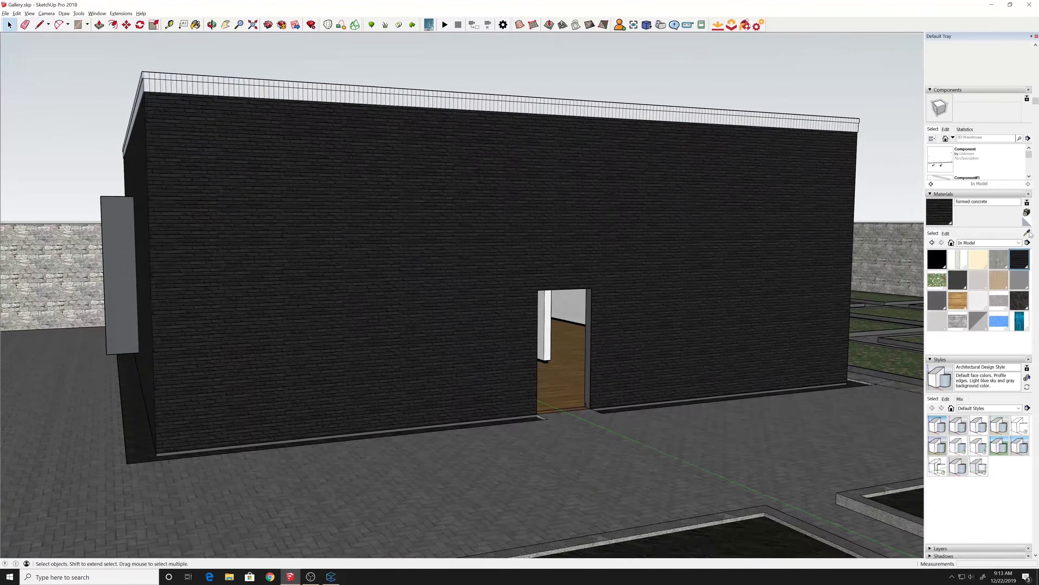
pyautogui.click(9, 25)
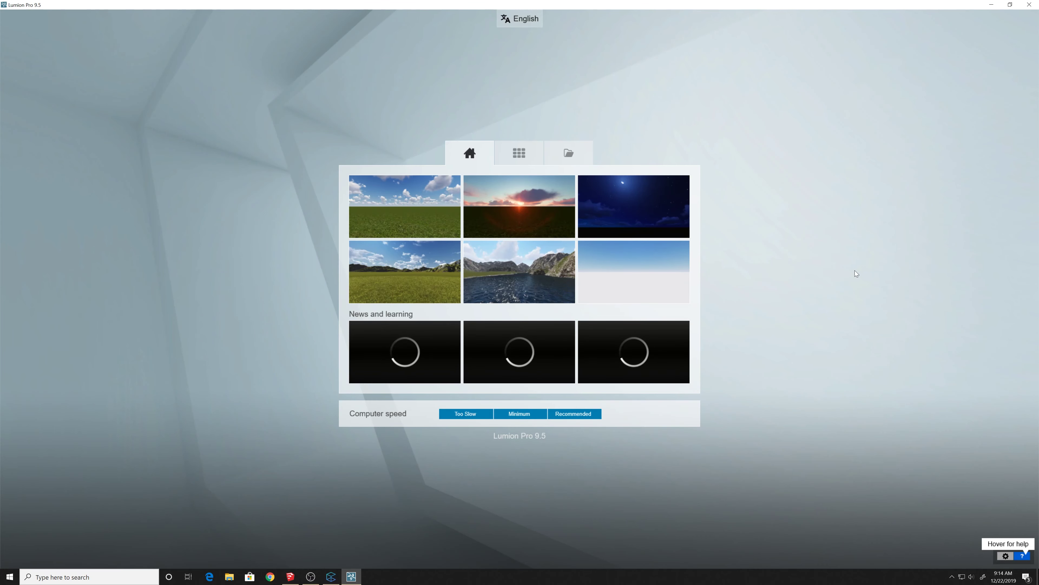
# - Load the gallery into the Mountain Range scene and fly the camera over the enclosure
pyautogui.click(419, 279)
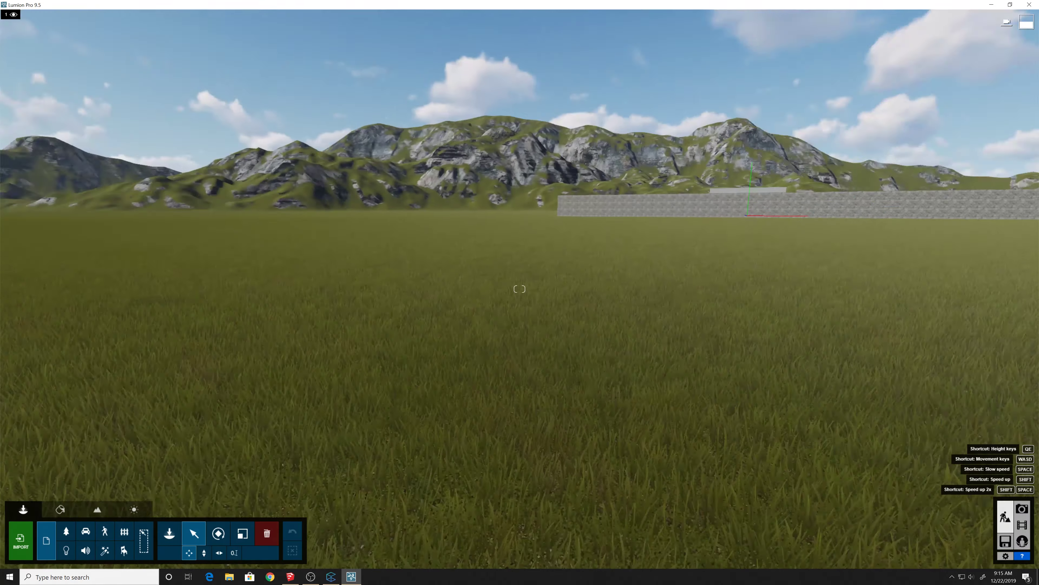
pyautogui.moveTo(522, 263); pyautogui.dragTo(113, 139, button='right')
pyautogui.press('w')
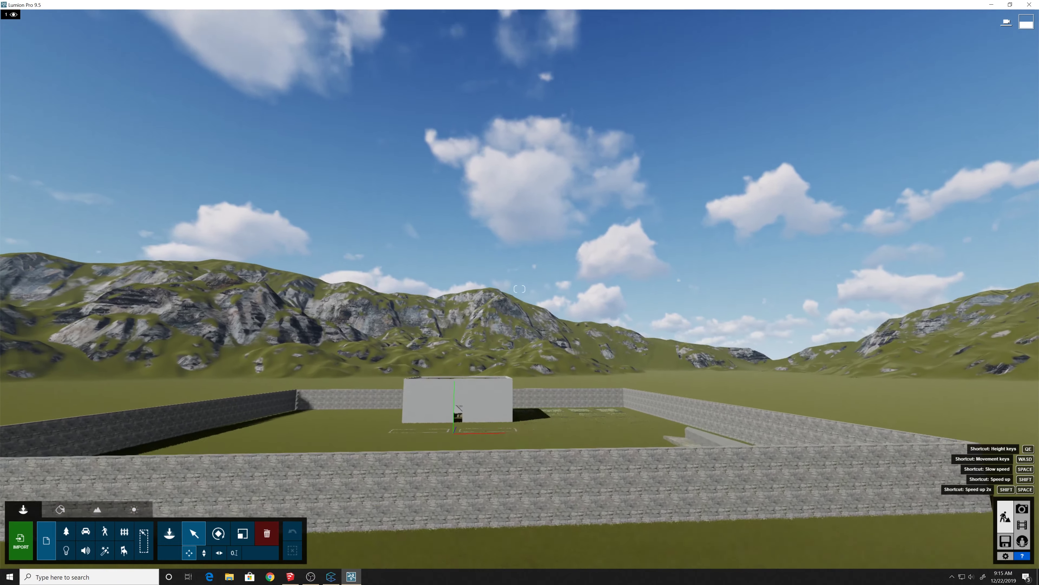
pyautogui.press('w')
pyautogui.press('s')
pyautogui.moveTo(177, 172); pyautogui.dragTo(176, 204, button='right')
# - Raise the imported gallery model by 0.2m
pyautogui.click(627, 235)
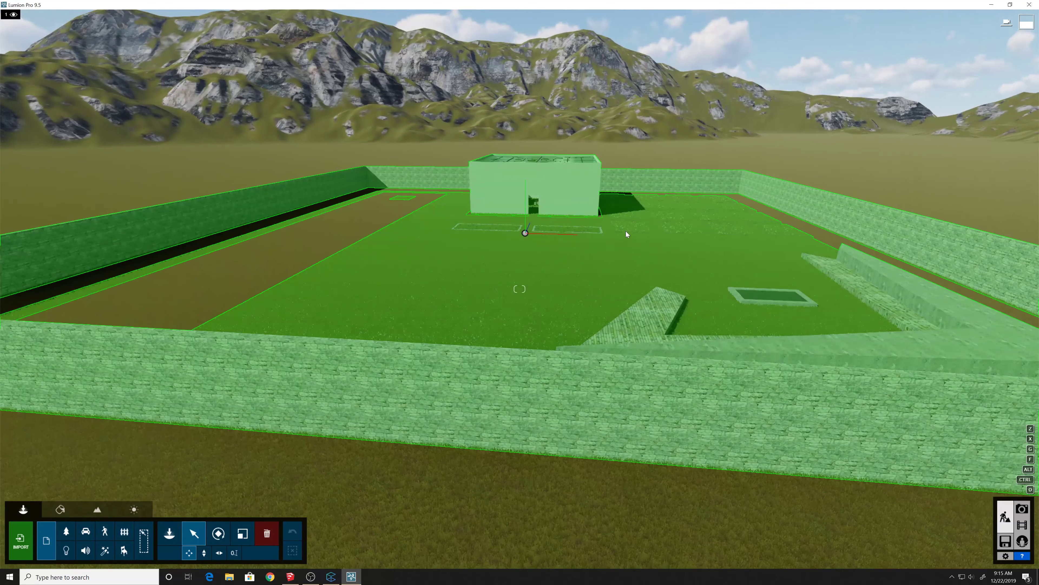
pyautogui.click(295, 526)
pyautogui.click(204, 554)
pyautogui.moveTo(527, 226); pyautogui.dragTo(527, 214)
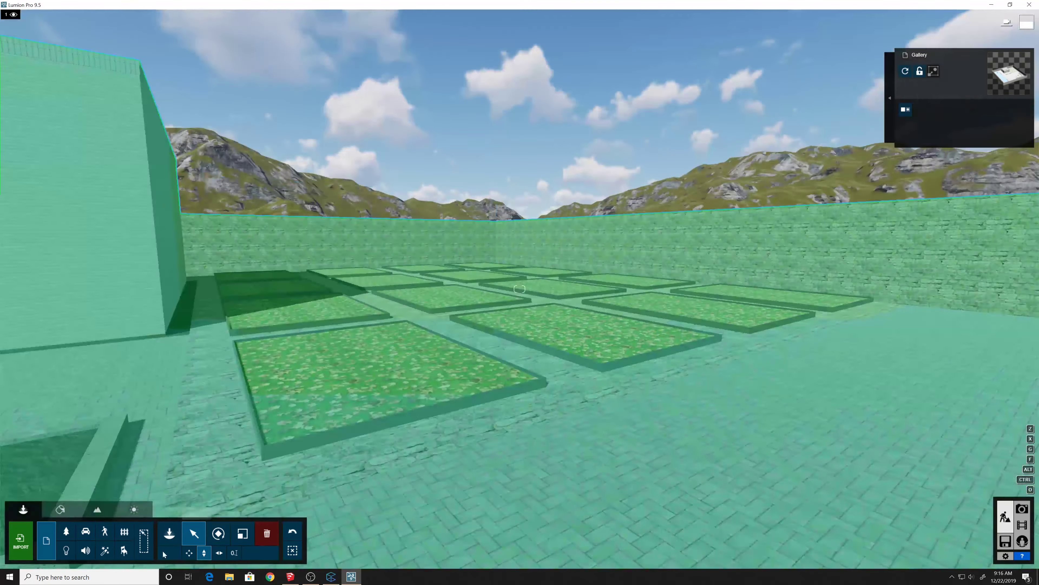
# - Give the garden beds a grass material and the pool a water material
pyautogui.click(60, 509)
pyautogui.click(353, 371)
pyautogui.click(59, 315)
pyautogui.click(68, 499)
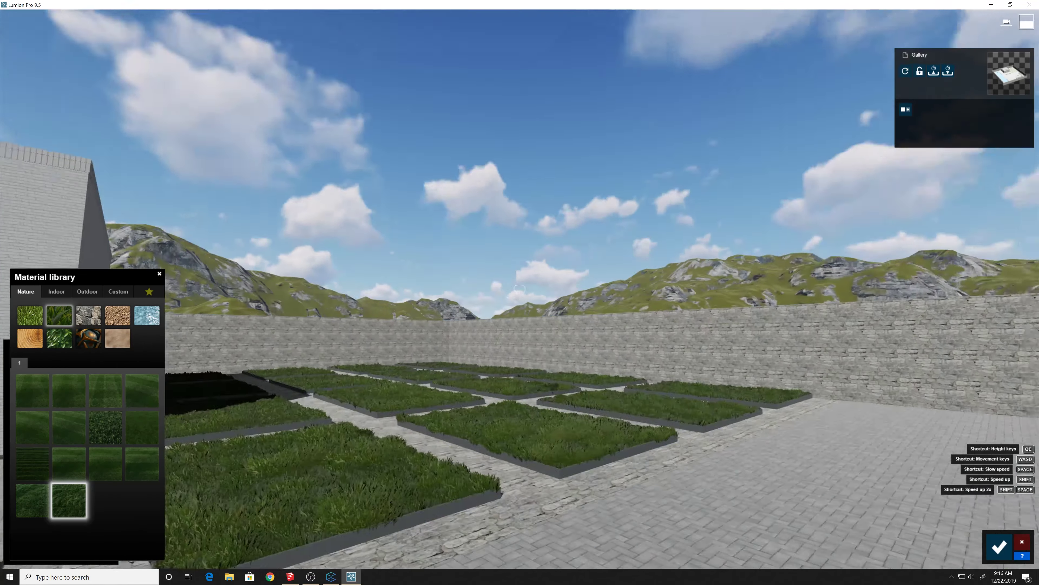
pyautogui.click(33, 500)
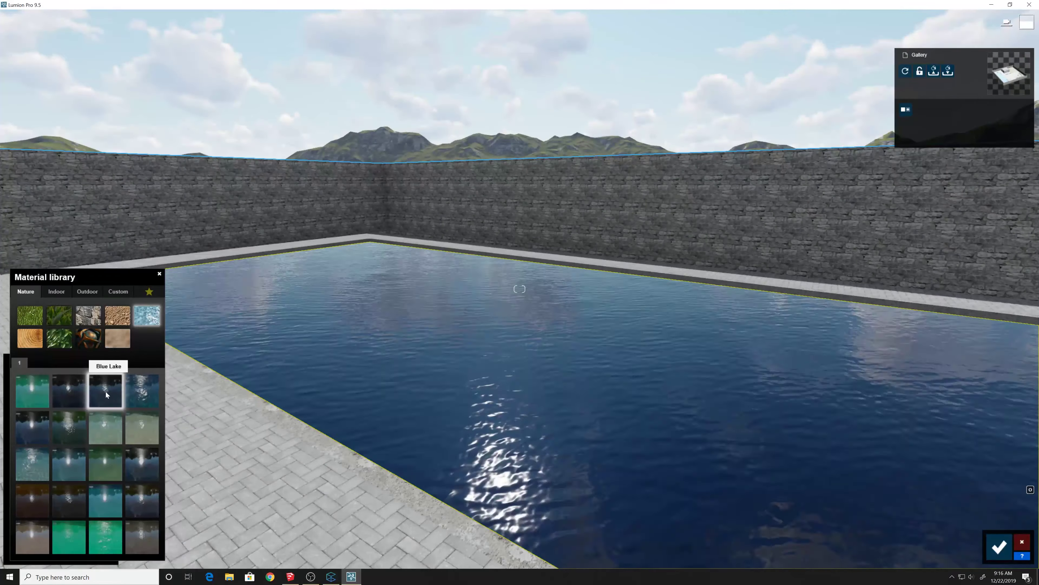
pyautogui.click(33, 426)
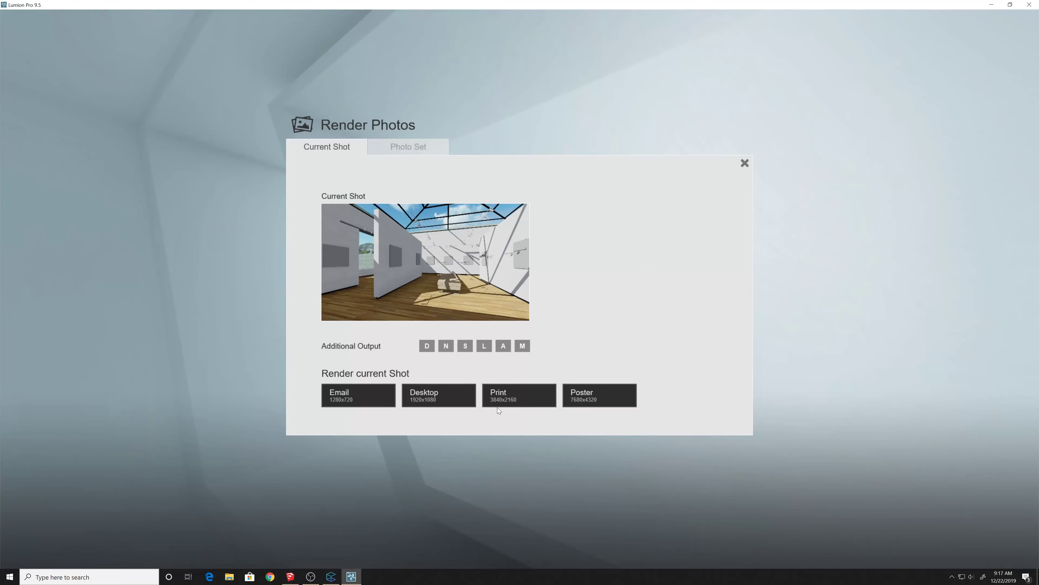
# - Place a Nature library tree, run desktop-quality test renders, and turn the watery ground back to paving
pyautogui.click(438, 395)
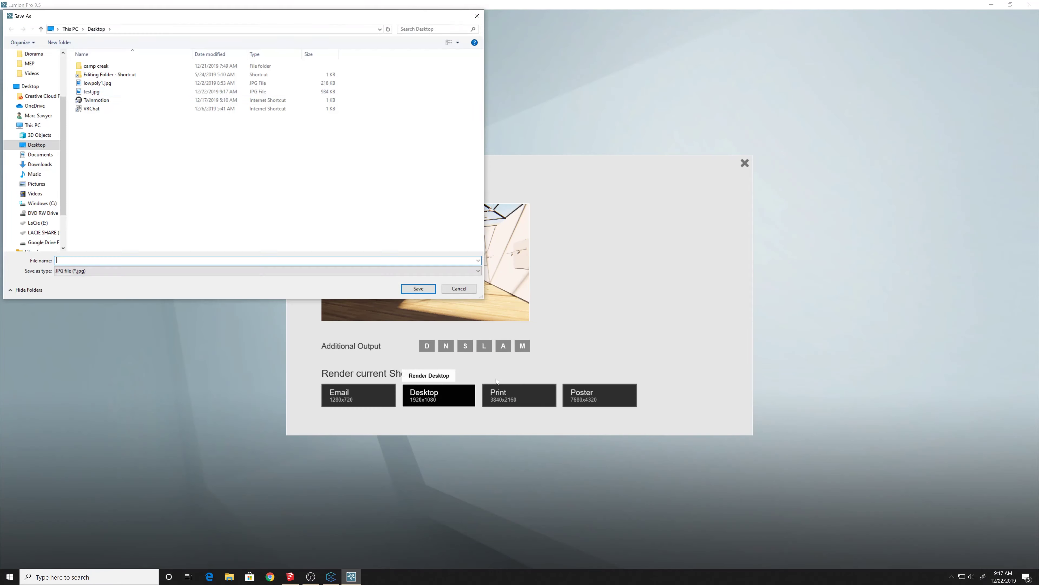
pyautogui.click(417, 287)
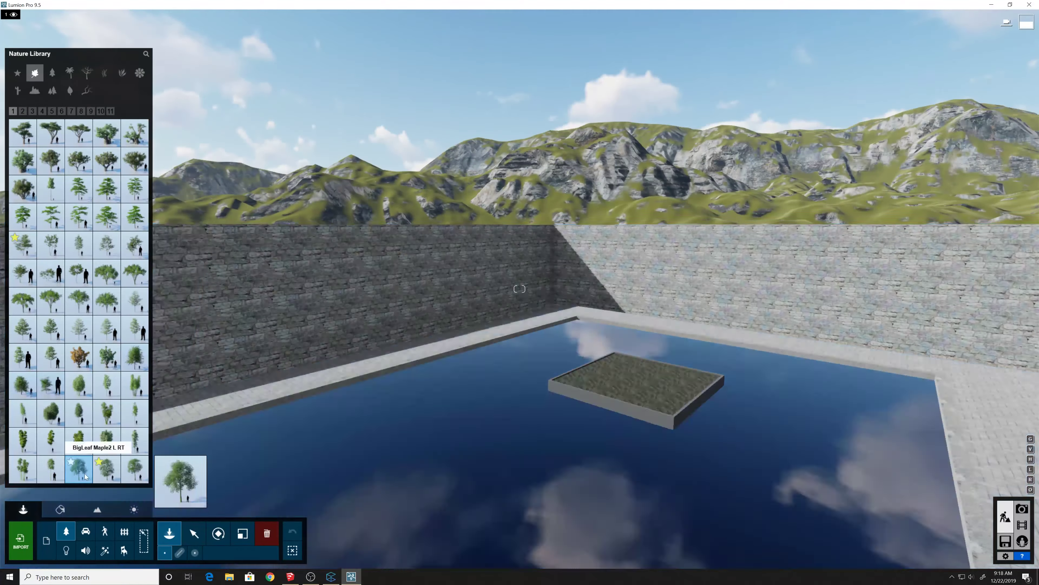
pyautogui.click(79, 469)
pyautogui.click(642, 380)
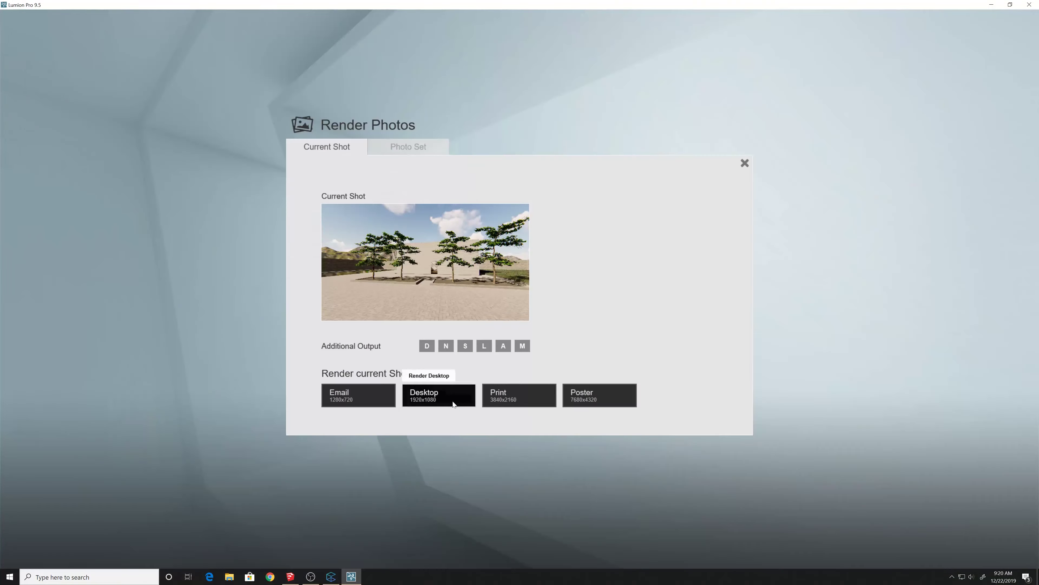
pyautogui.click(454, 394)
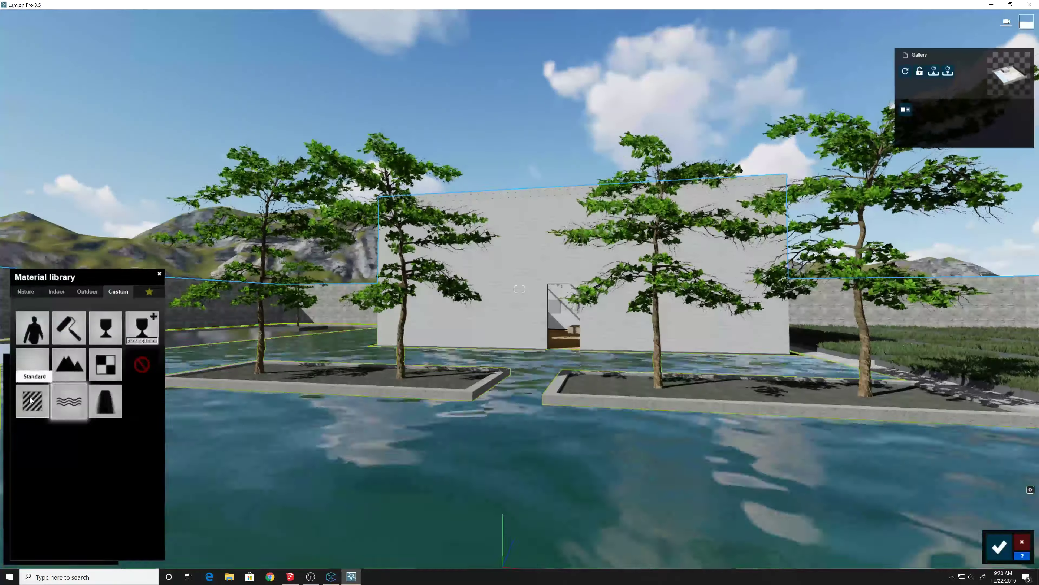
pyautogui.click(31, 399)
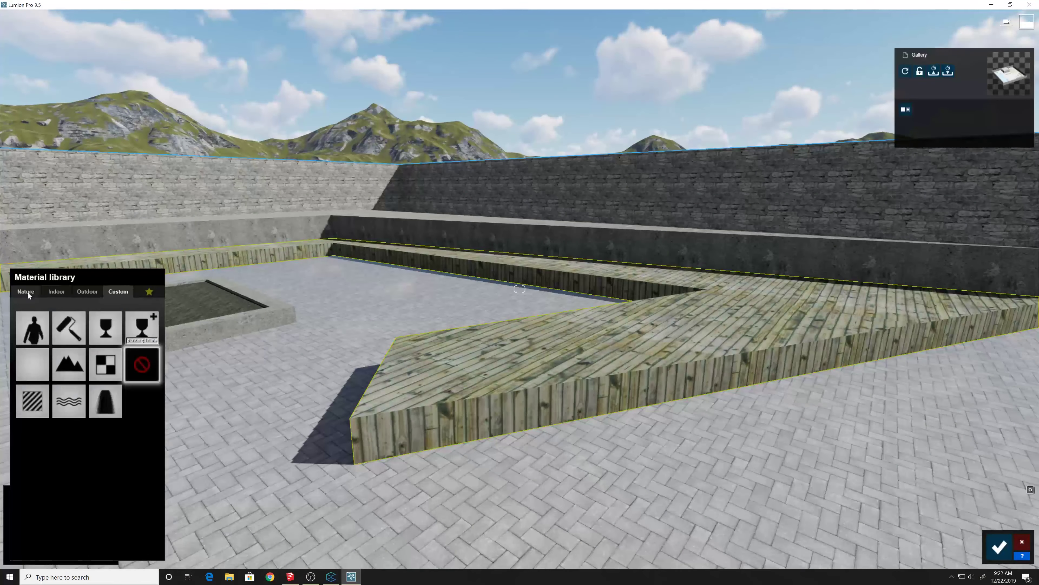
# - Give the platform wood planks, add Agarwood trees along the garden, and render a 1920x1080 photo
pyautogui.click(93, 293)
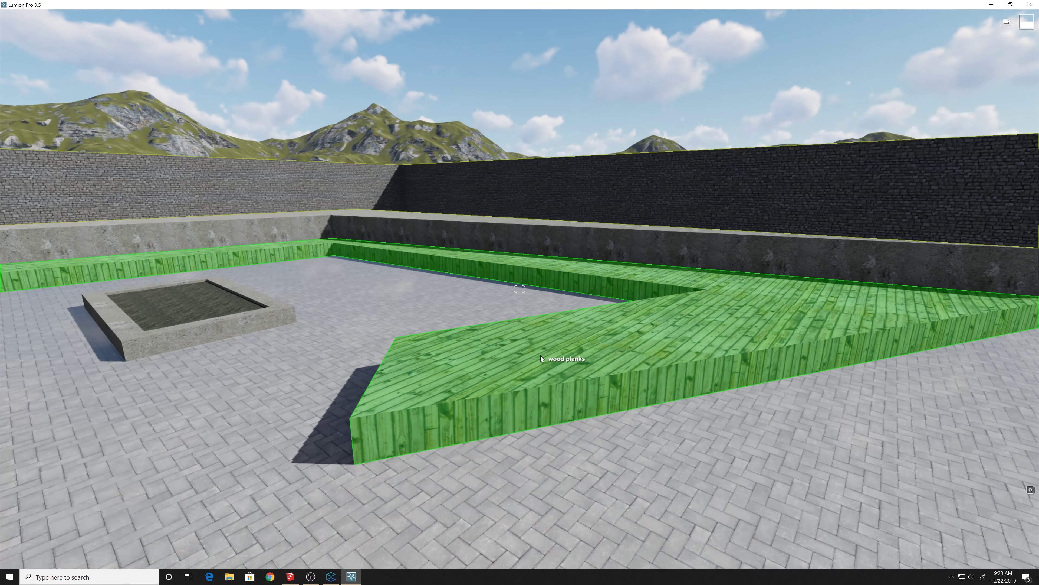
pyautogui.click(23, 511)
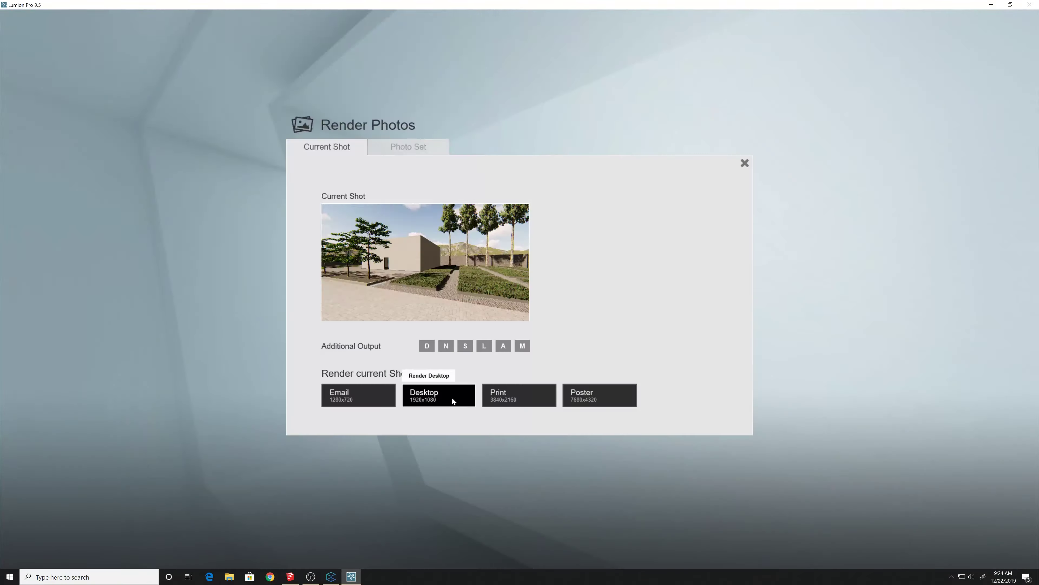
pyautogui.click(452, 397)
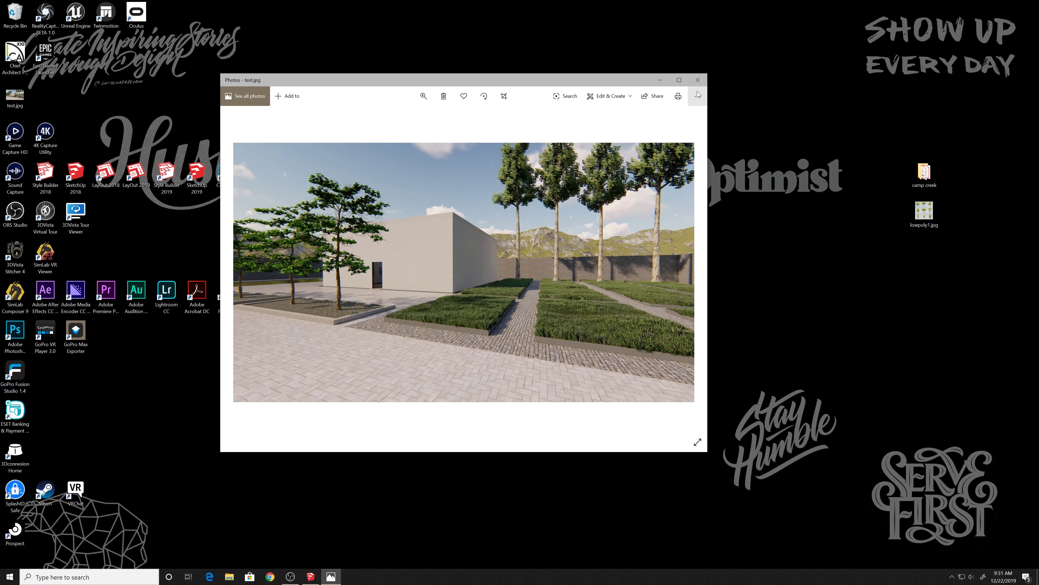
# - Close the rendered garden photo and dismiss Twinmotion's welcome screen to reach the new project
pyautogui.click(697, 80)
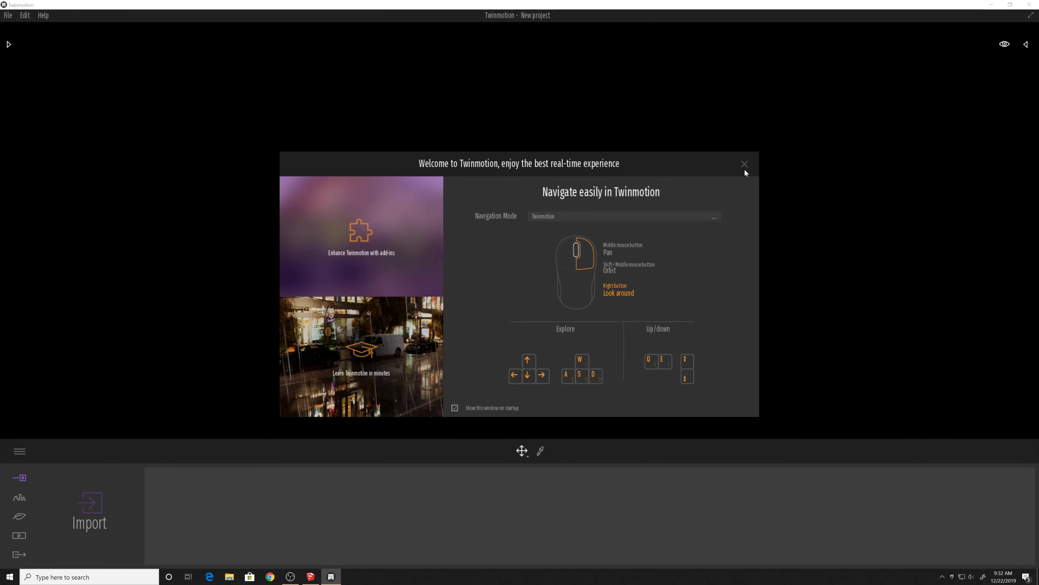
pyautogui.click(744, 164)
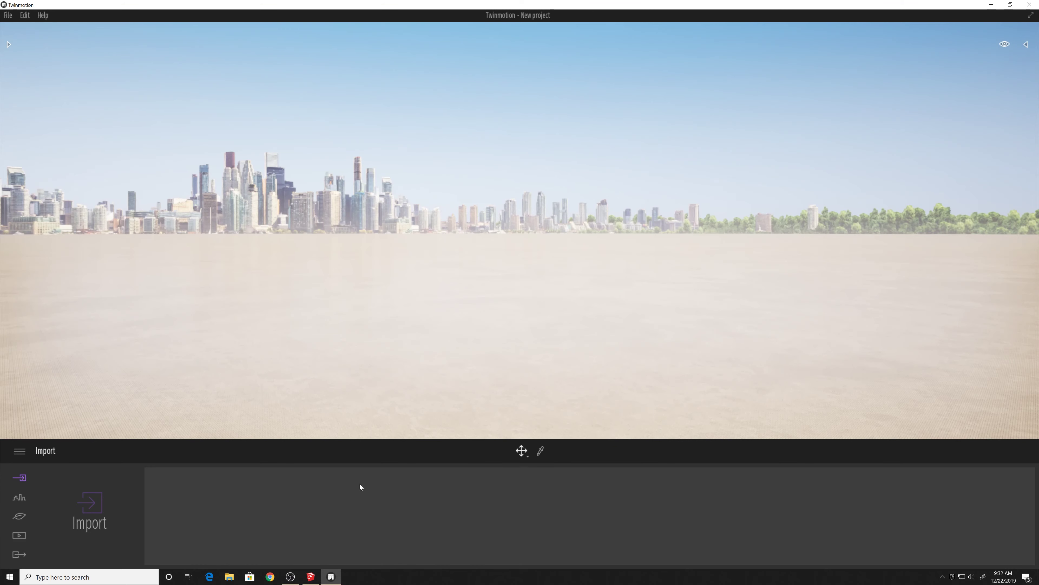
# - Import the Gallery.skp SketchUp model and orbit the view up over the pool area
pyautogui.click(95, 509)
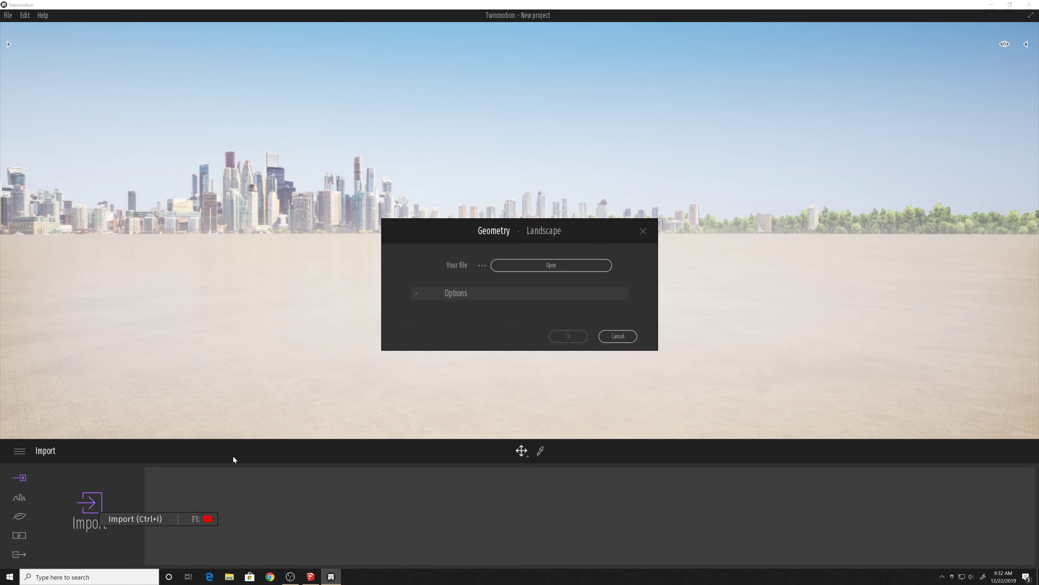
pyautogui.click(519, 267)
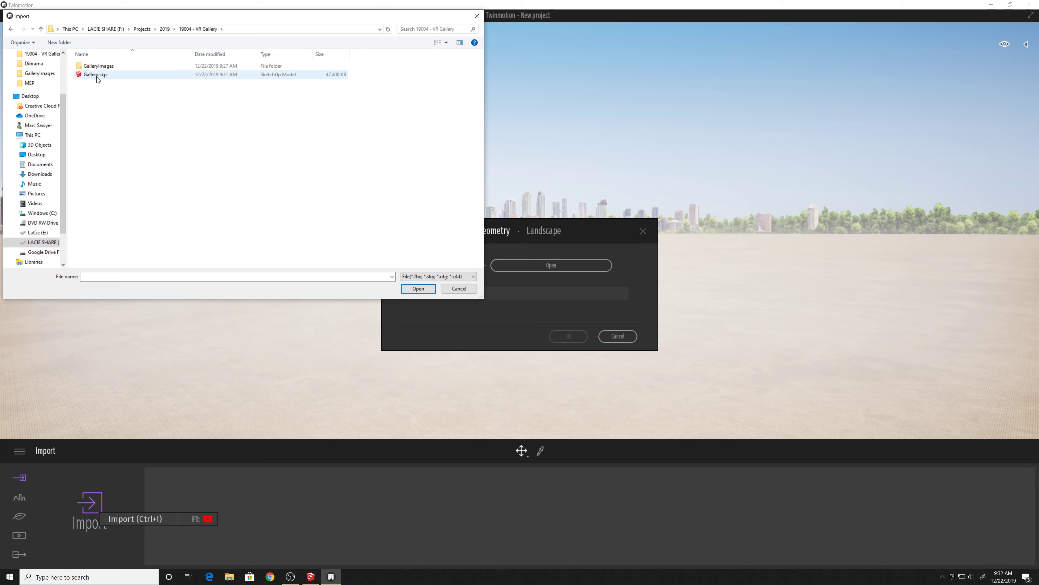
pyautogui.click(417, 289)
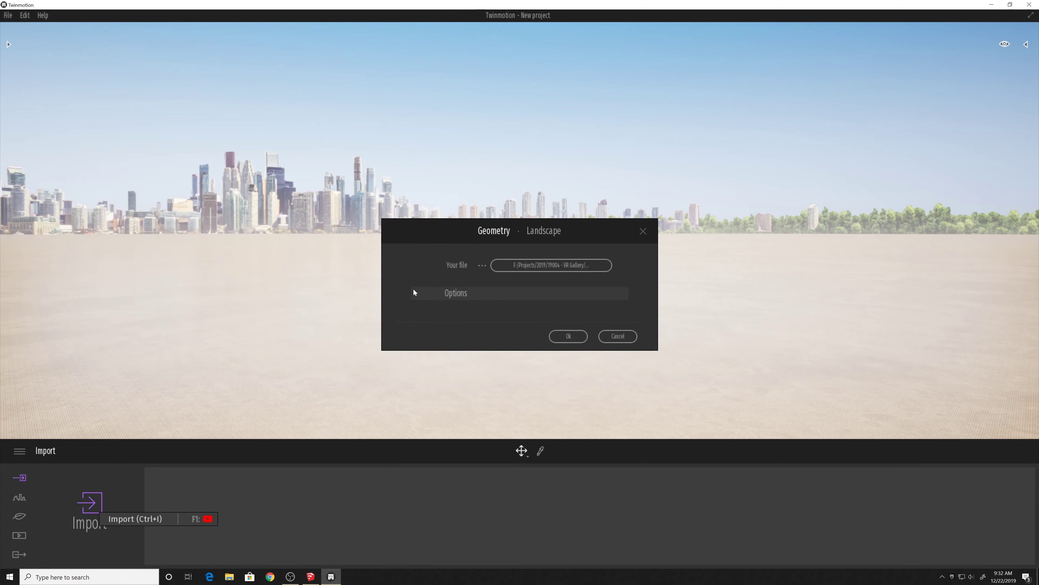
pyautogui.click(576, 338)
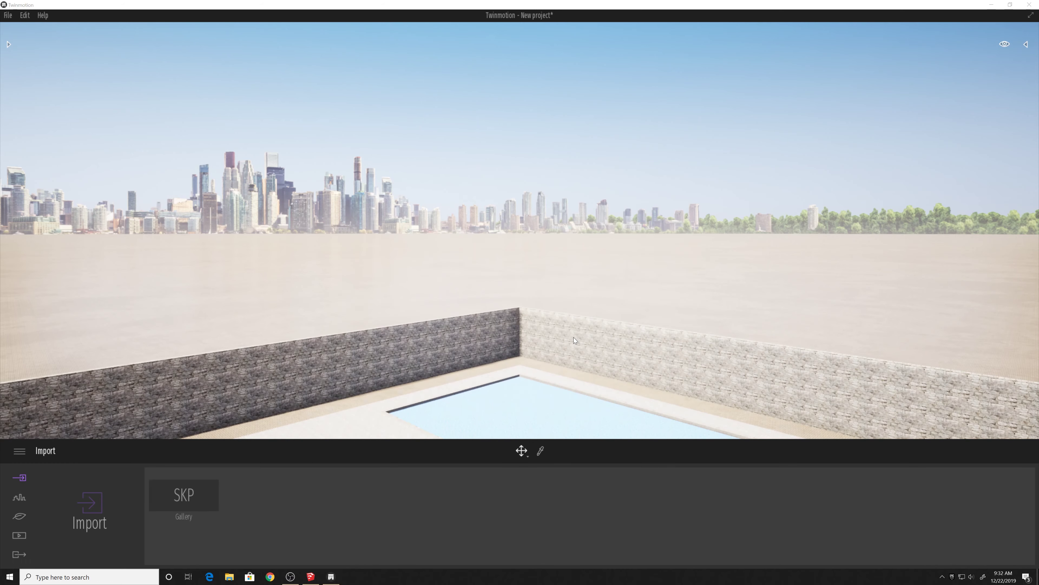
pyautogui.moveTo(559, 385); pyautogui.dragTo(164, 278)
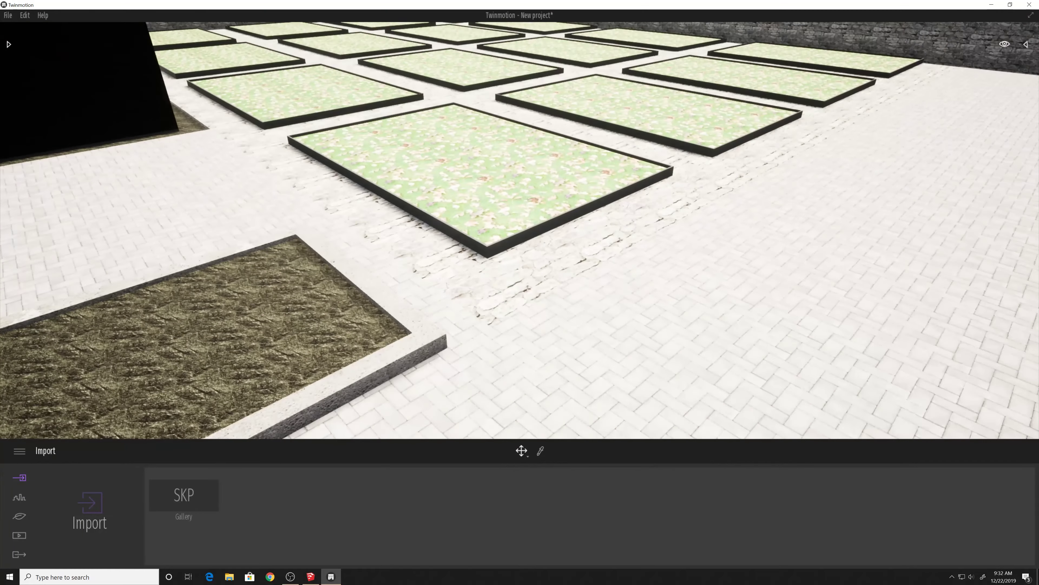
# - Set the Urban > Context background picture to Mountains instead of the city skyline
pyautogui.click(19, 498)
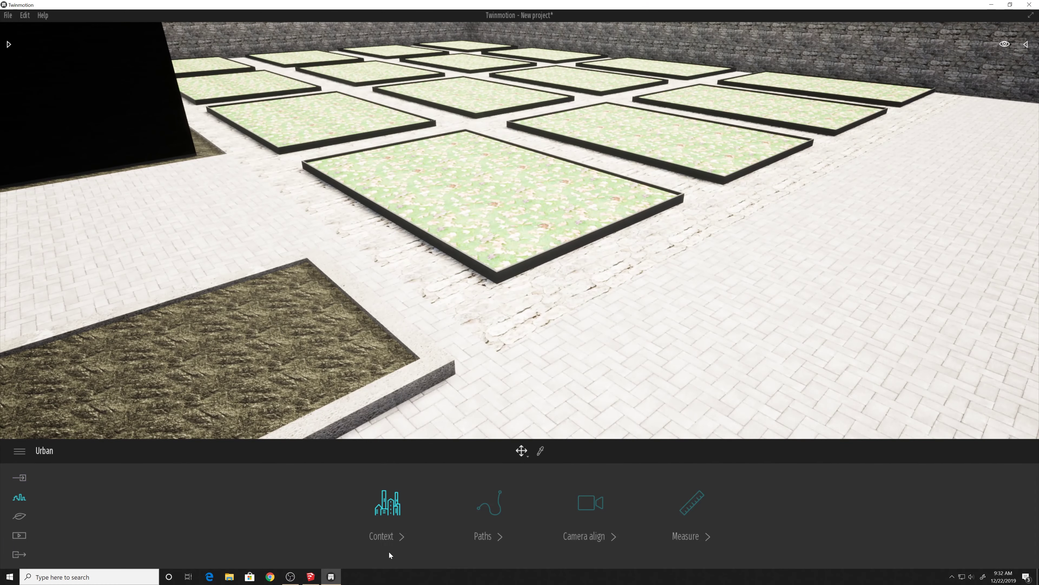
pyautogui.click(390, 538)
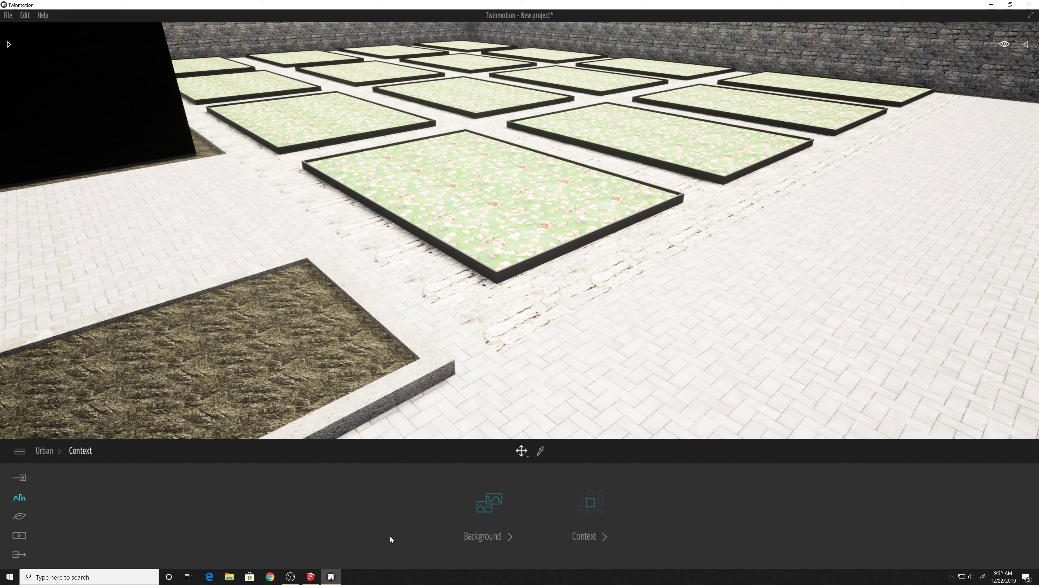
pyautogui.click(487, 508)
pyautogui.click(494, 507)
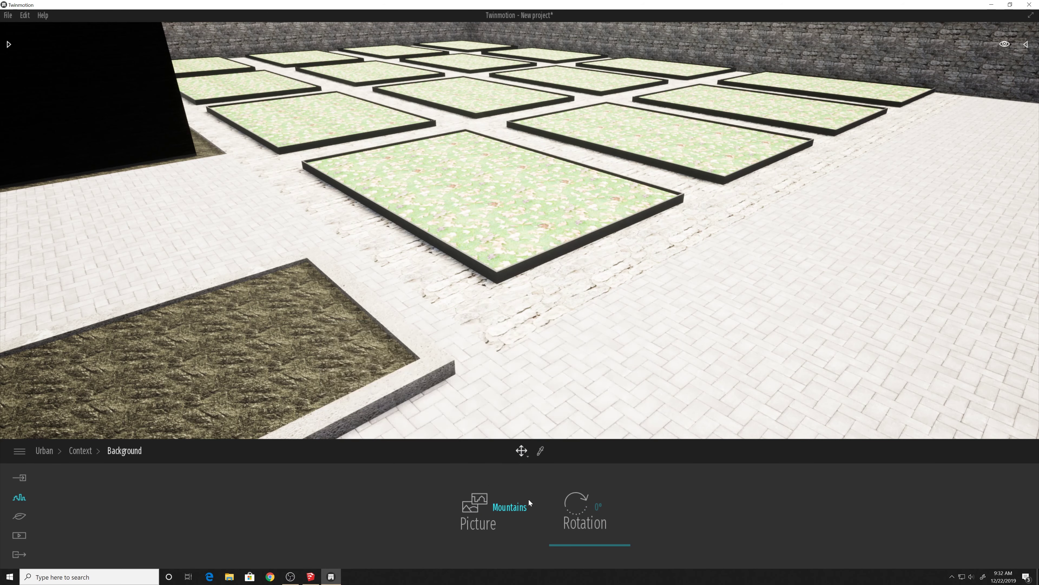
pyautogui.scroll(-5, 621, 346)
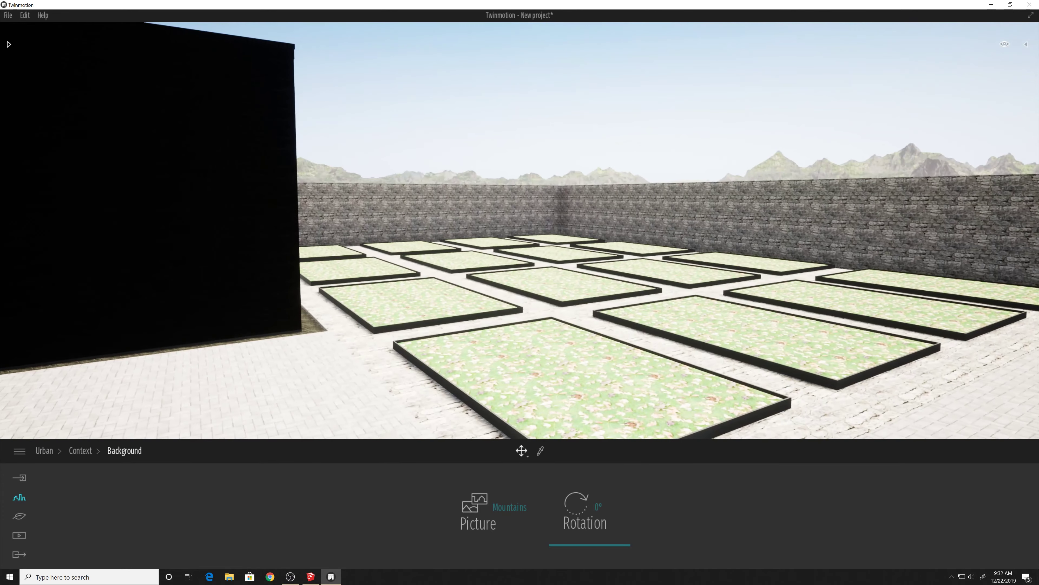
pyautogui.scroll(5, 620, 336)
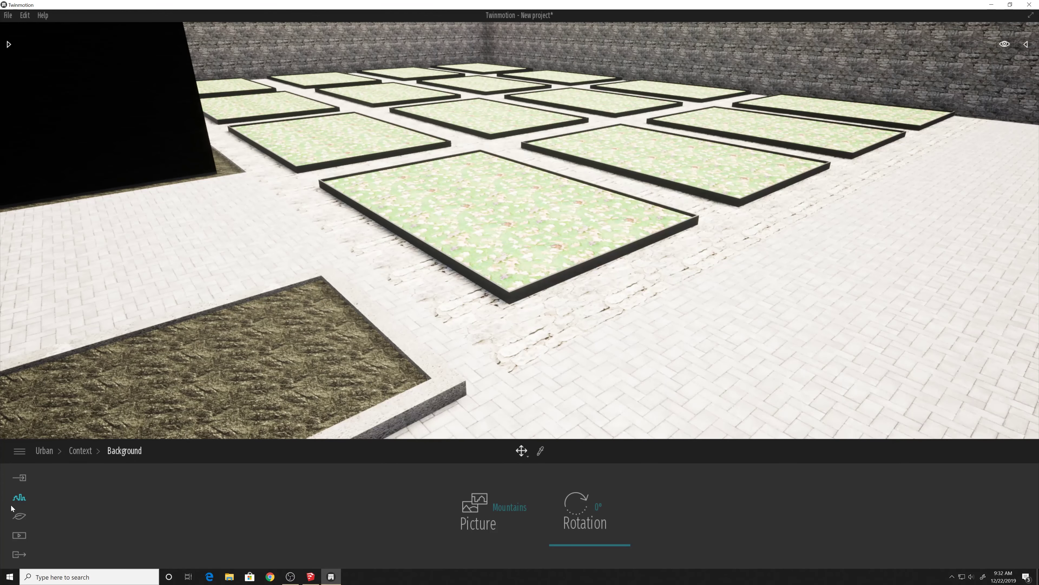
pyautogui.click(19, 517)
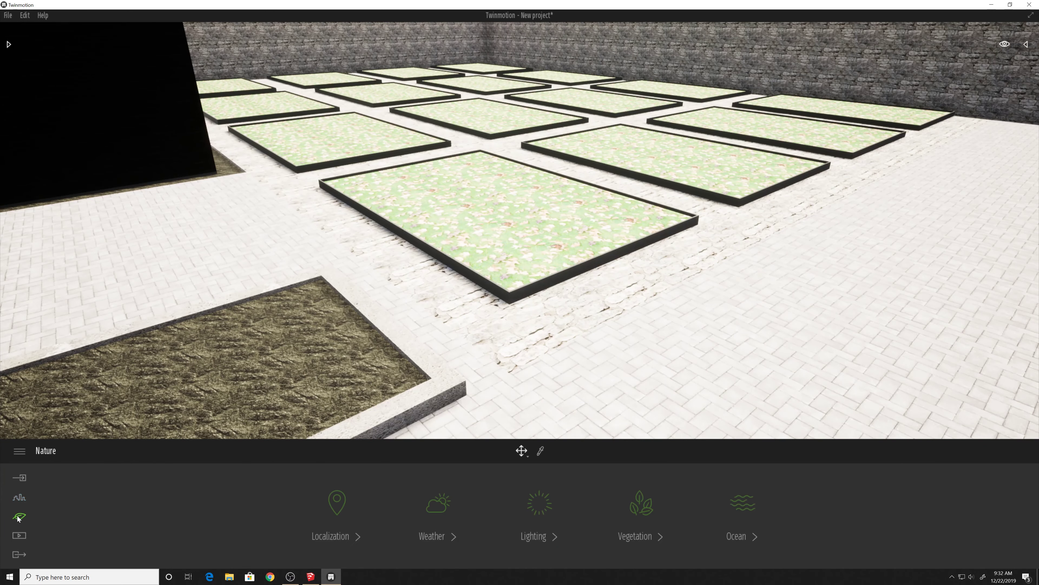
# - Set the Nature > Lighting sun intensity to 0.50
pyautogui.click(540, 506)
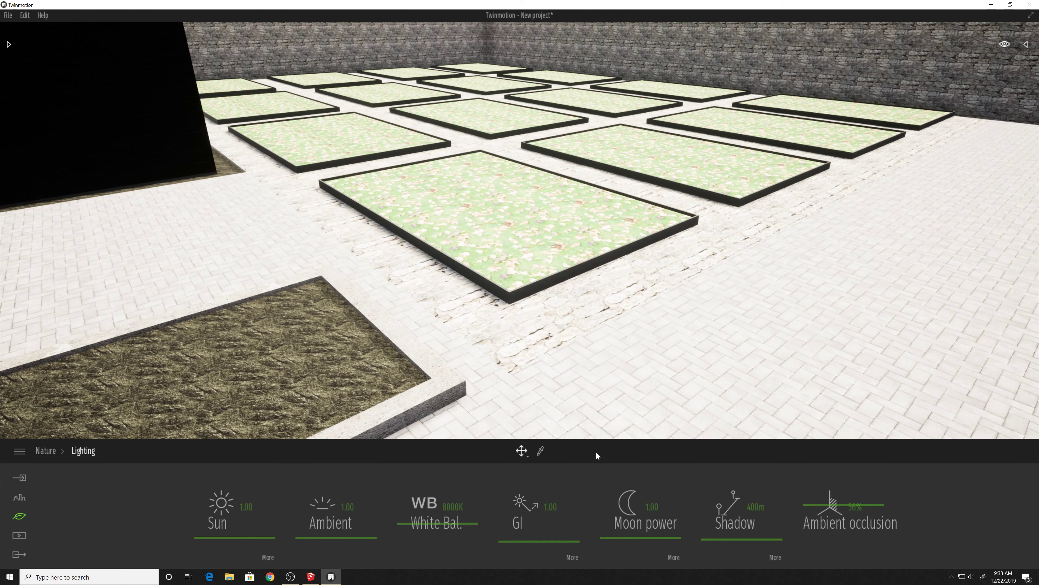
pyautogui.moveTo(625, 325); pyautogui.dragTo(777, 323)
pyautogui.press('Up')
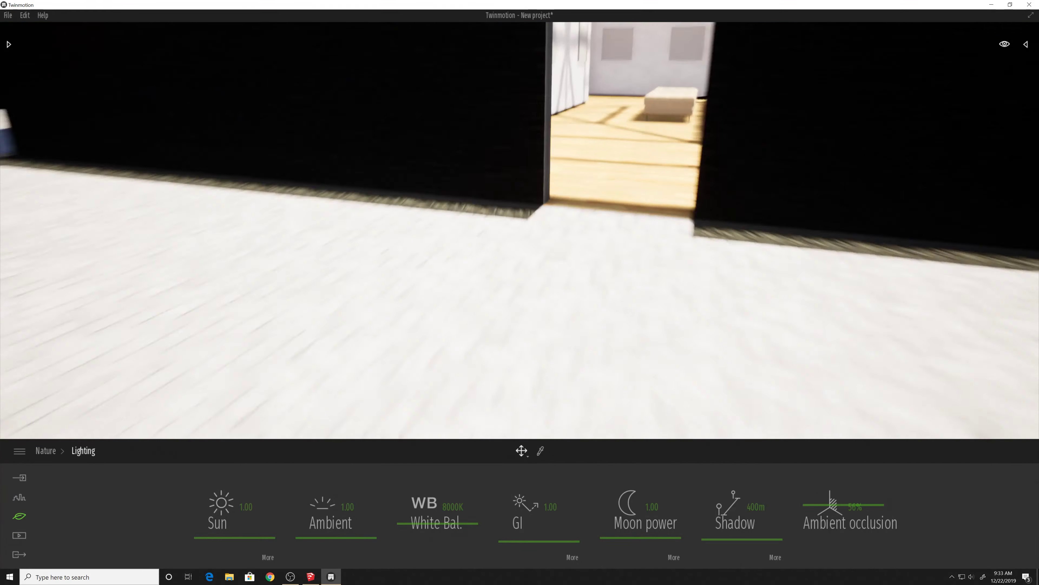
pyautogui.press('Up')
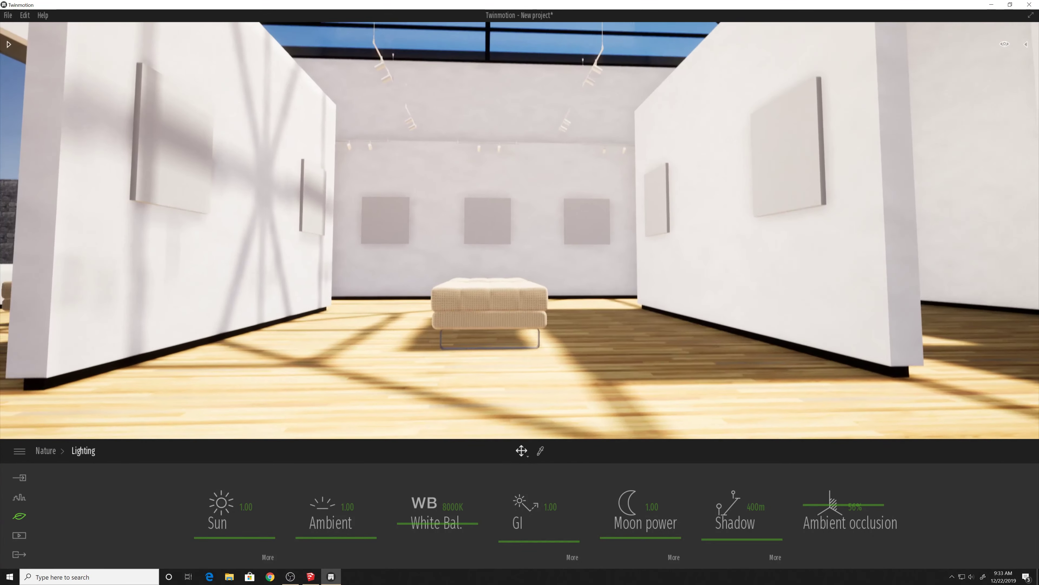
pyautogui.press('Down')
pyautogui.press('Left')
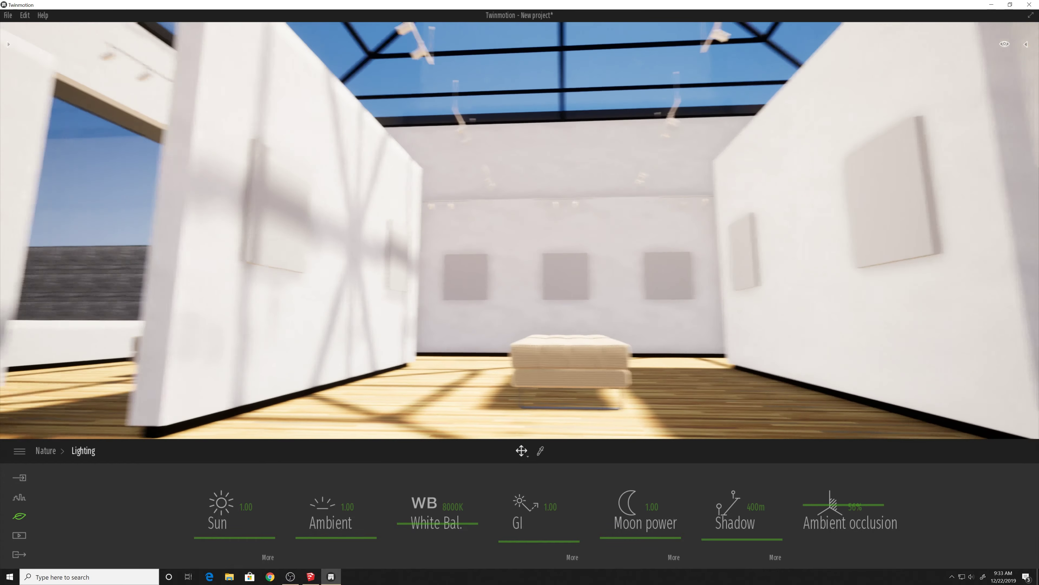
pyautogui.press('Down')
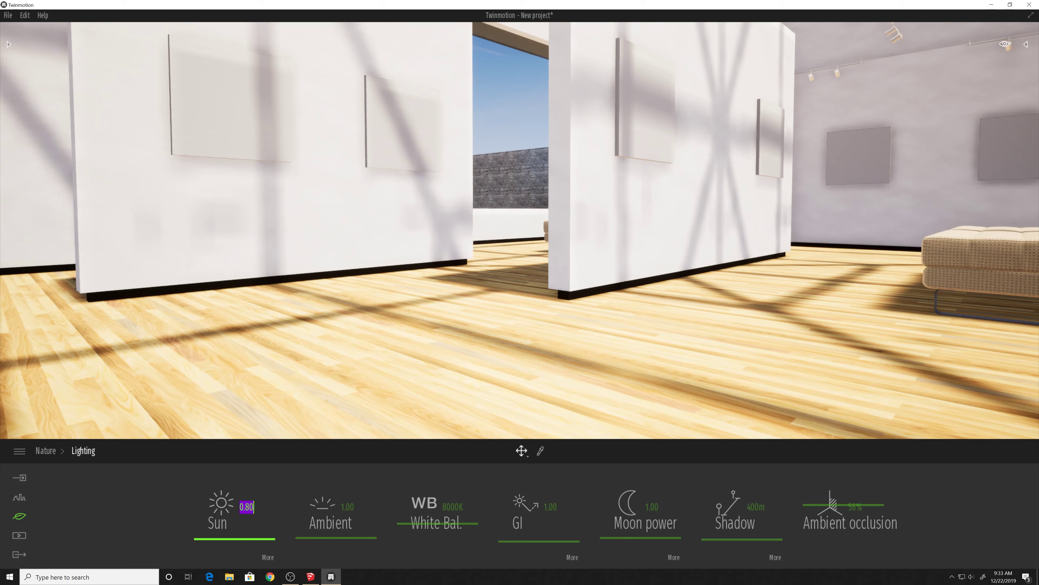
pyautogui.write('0.50')
pyautogui.press('Return')
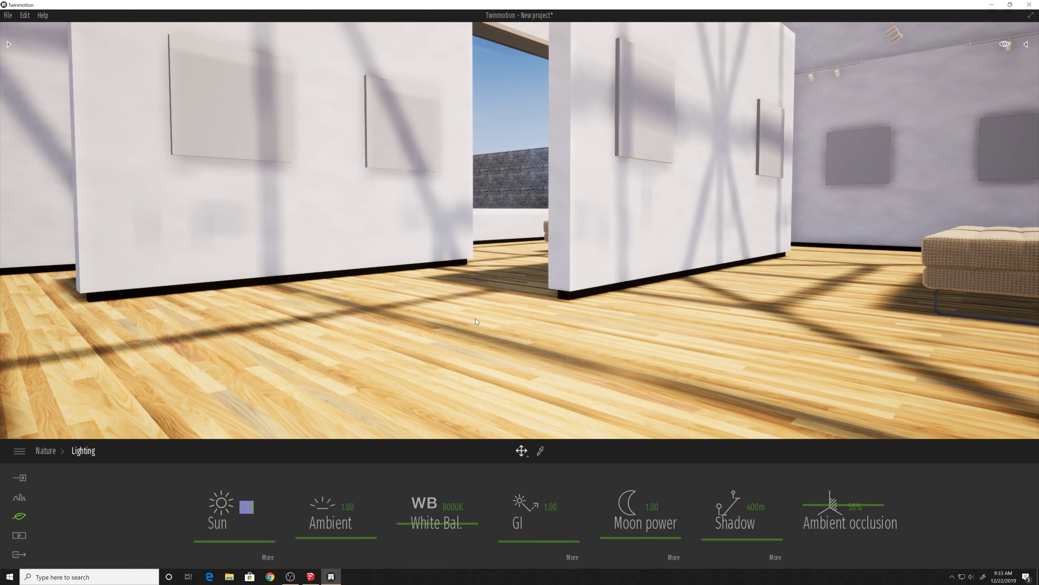
# - Raise ambient occlusion to about 70%
pyautogui.moveTo(510, 361); pyautogui.dragTo(799, 533, button='right')
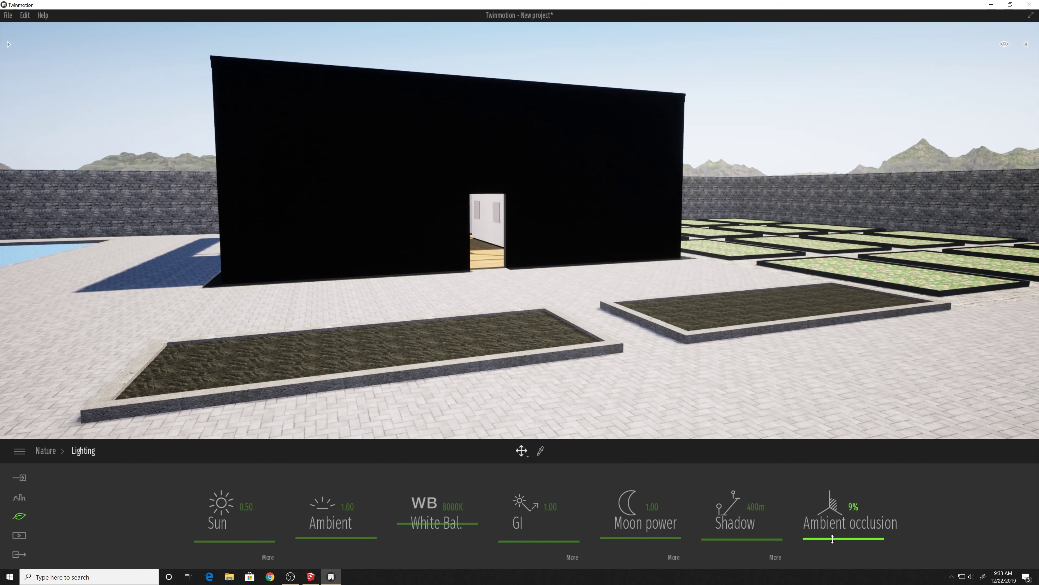
pyautogui.moveTo(832, 532); pyautogui.dragTo(825, 463)
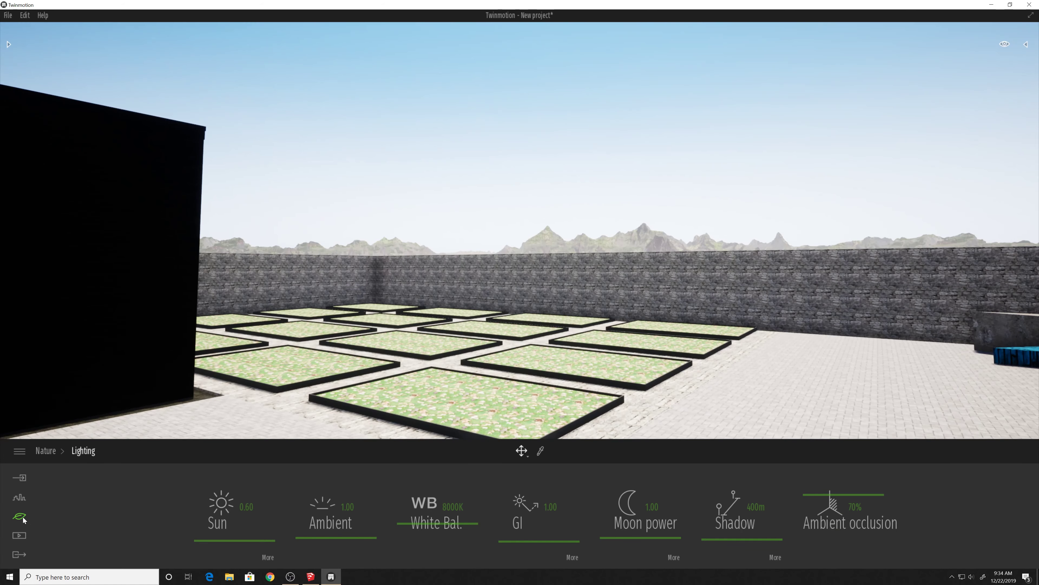
pyautogui.click(18, 518)
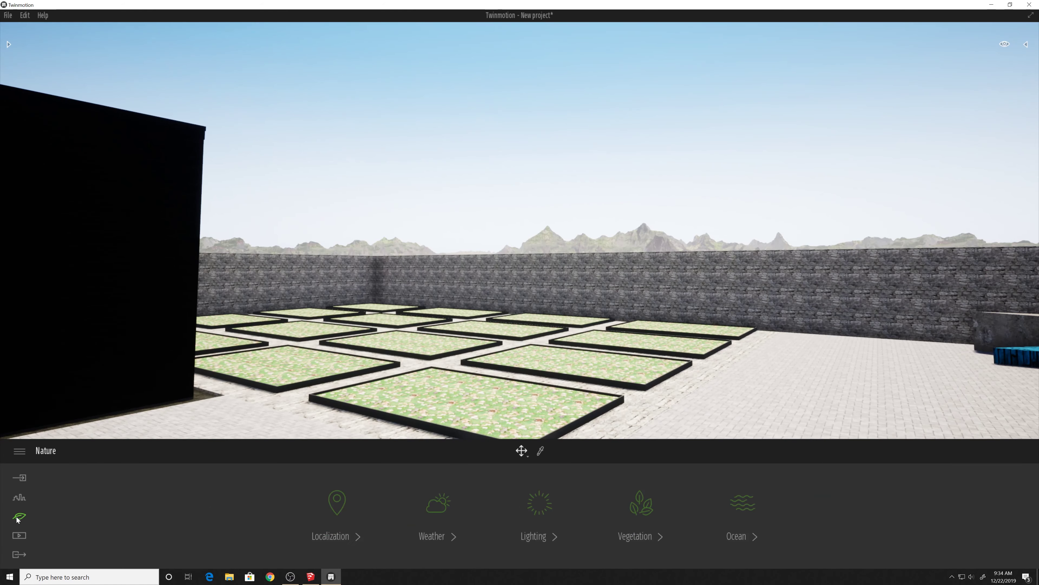
# - Place a Hook thorn 1 tree from Vegetation and landscape > Trees on a soil planter
pyautogui.click(432, 508)
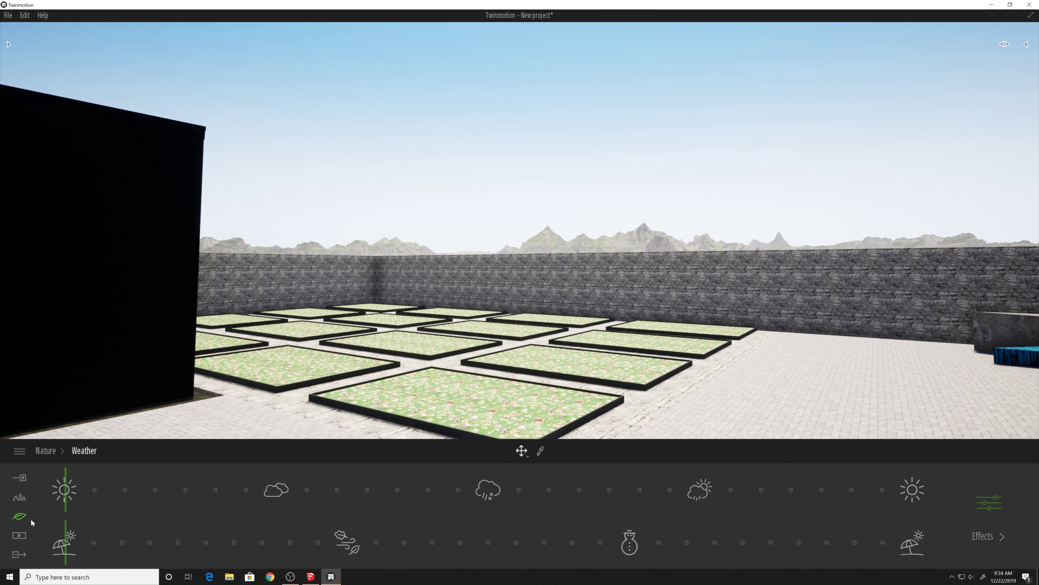
pyautogui.click(19, 518)
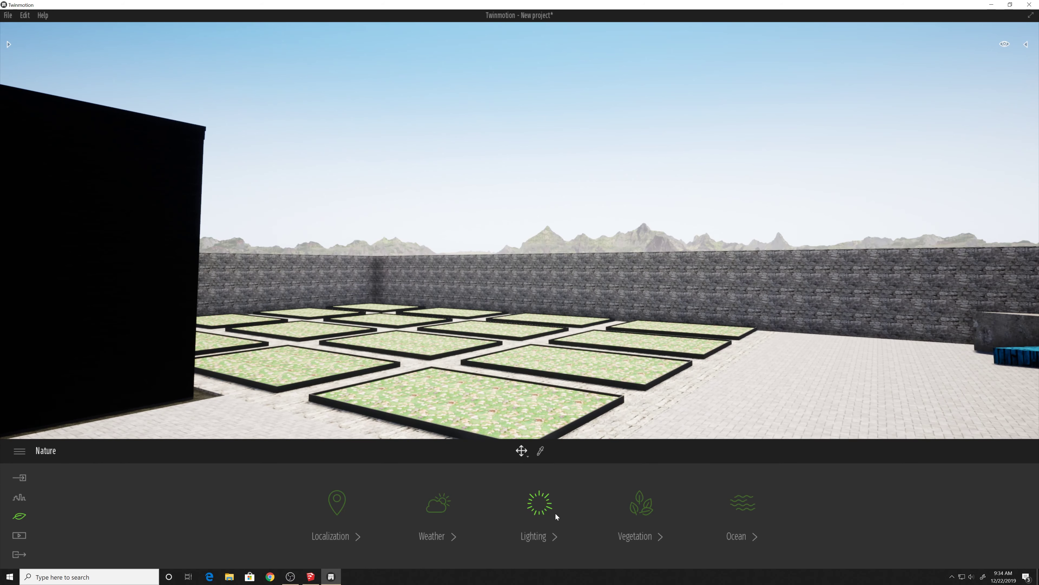
pyautogui.click(640, 506)
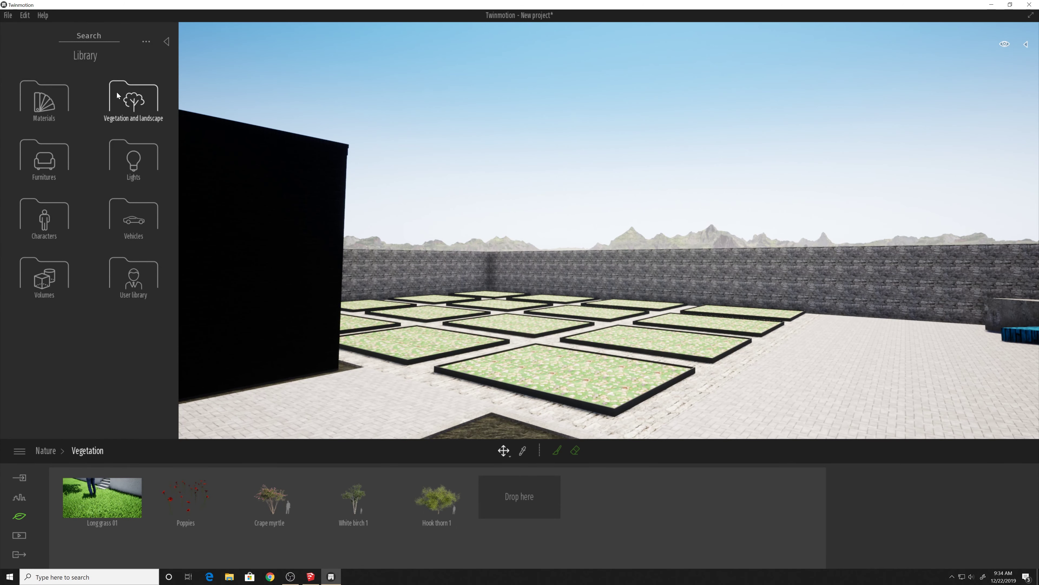
pyautogui.click(132, 91)
pyautogui.click(132, 92)
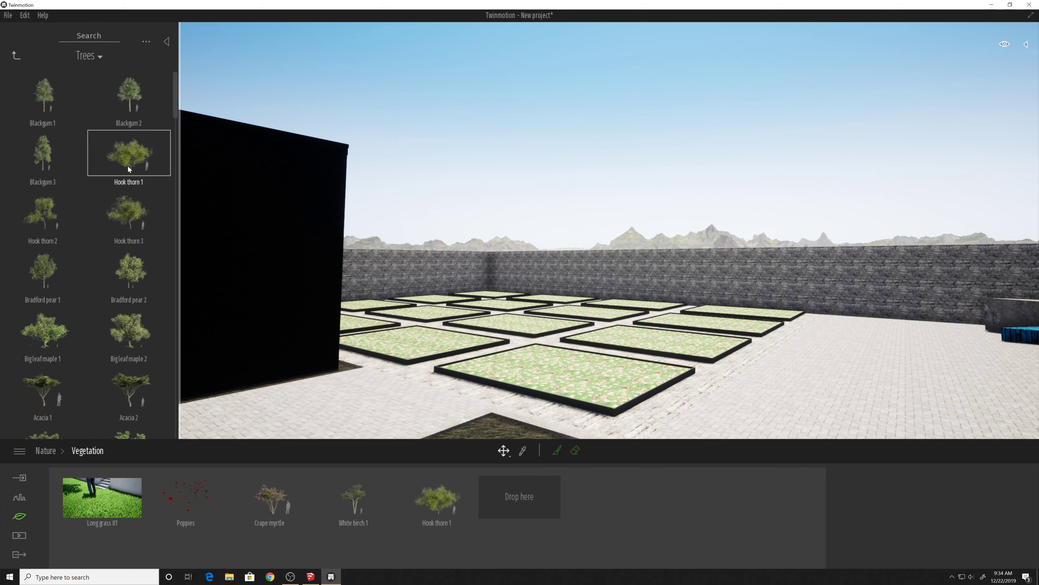
pyautogui.moveTo(128, 105)
pyautogui.mouseDown()
pyautogui.moveTo(655, 354)
pyautogui.moveTo(669, 347)
pyautogui.moveTo(648, 352)
pyautogui.moveTo(491, 262)
pyautogui.moveTo(129, 153)
pyautogui.moveTo(562, 276)
pyautogui.moveTo(576, 291)
pyautogui.moveTo(225, 360)
pyautogui.moveTo(597, 354)
pyautogui.moveTo(513, 395)
pyautogui.moveTo(585, 402)
pyautogui.moveTo(736, 328)
pyautogui.moveTo(448, 395)
pyautogui.moveTo(474, 323)
pyautogui.moveTo(138, 337)
pyautogui.moveTo(102, 348)
pyautogui.mouseUp()
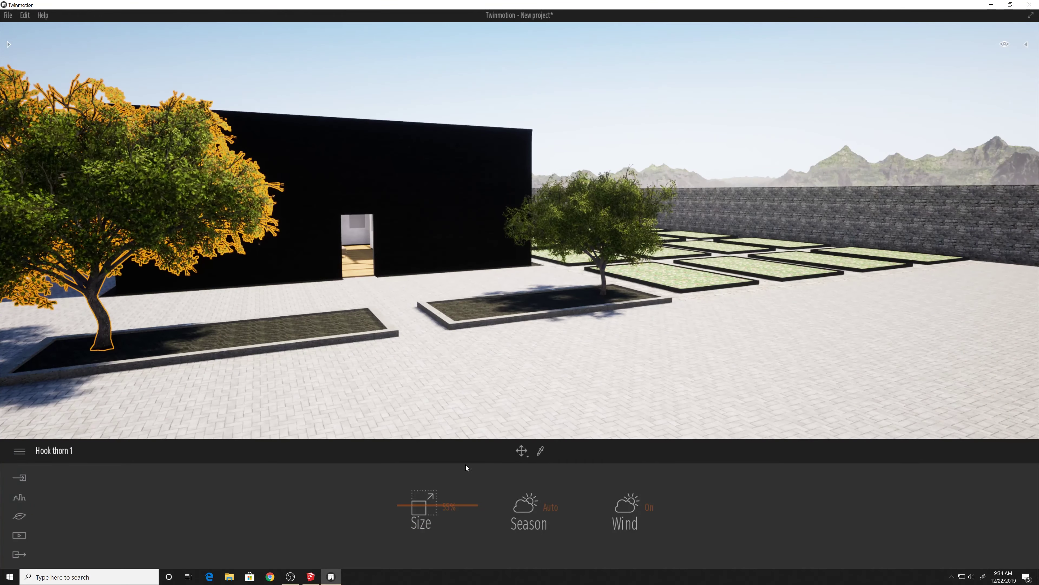
# - Scale the placed Hook thorn 1 tree down with the Size slider
pyautogui.moveTo(435, 504); pyautogui.dragTo(430, 534)
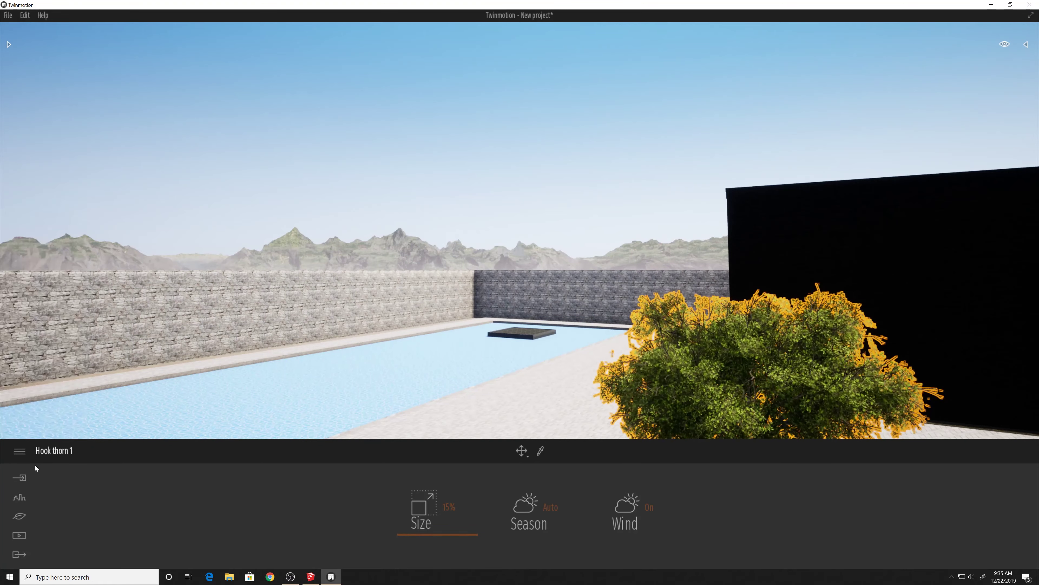
pyautogui.click(20, 515)
pyautogui.click(643, 501)
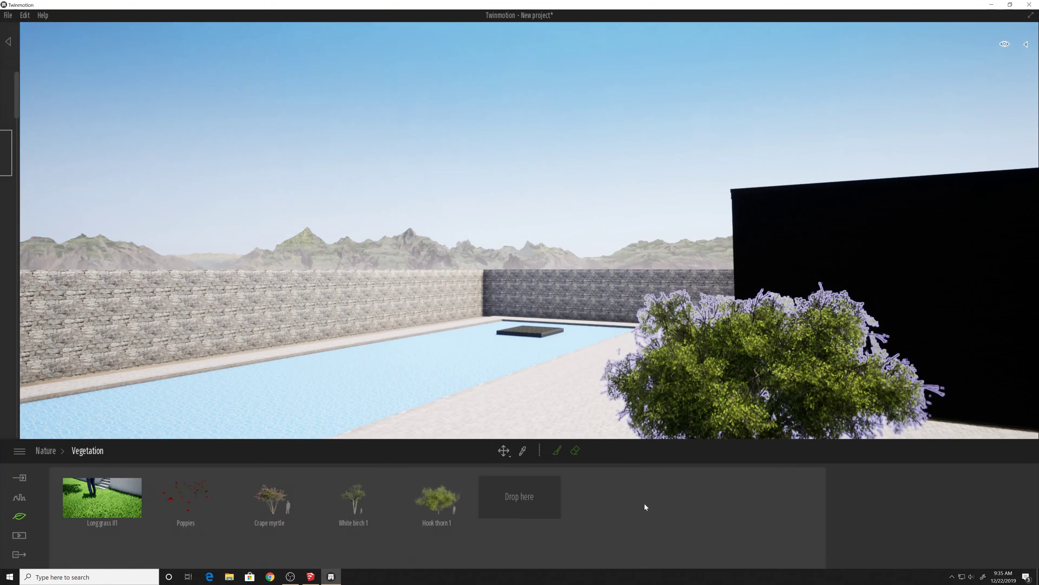
# - Deselect the tree and return to the Nature settings overview
pyautogui.scroll(-3, 125, 313)
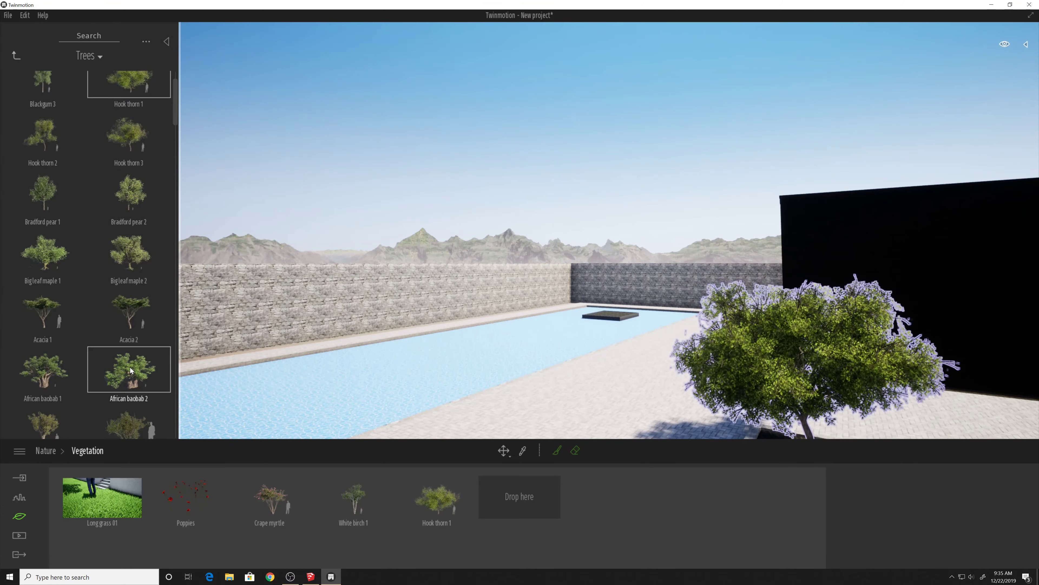
pyautogui.scroll(-6, 125, 314)
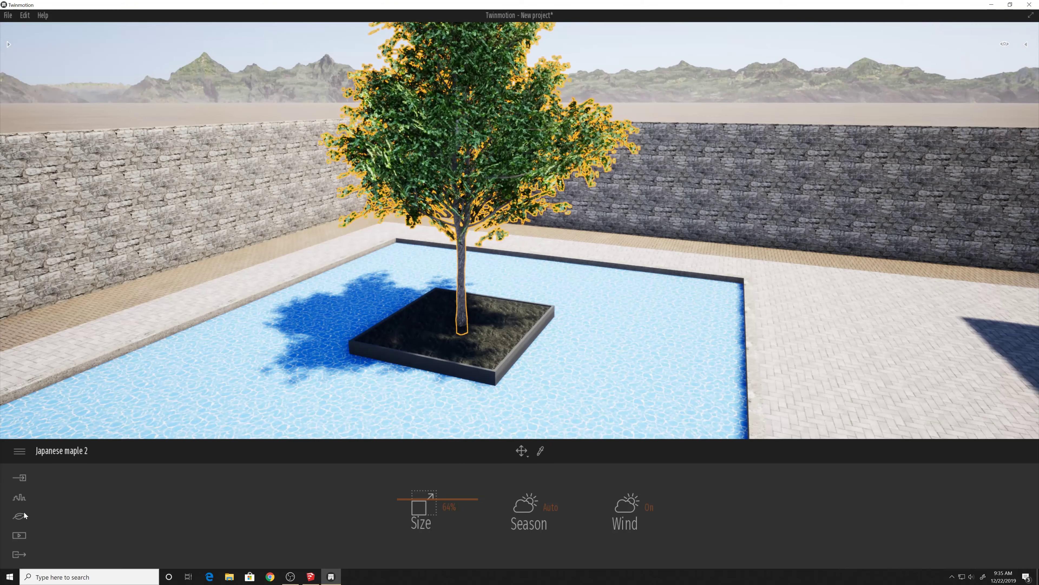
pyautogui.click(21, 516)
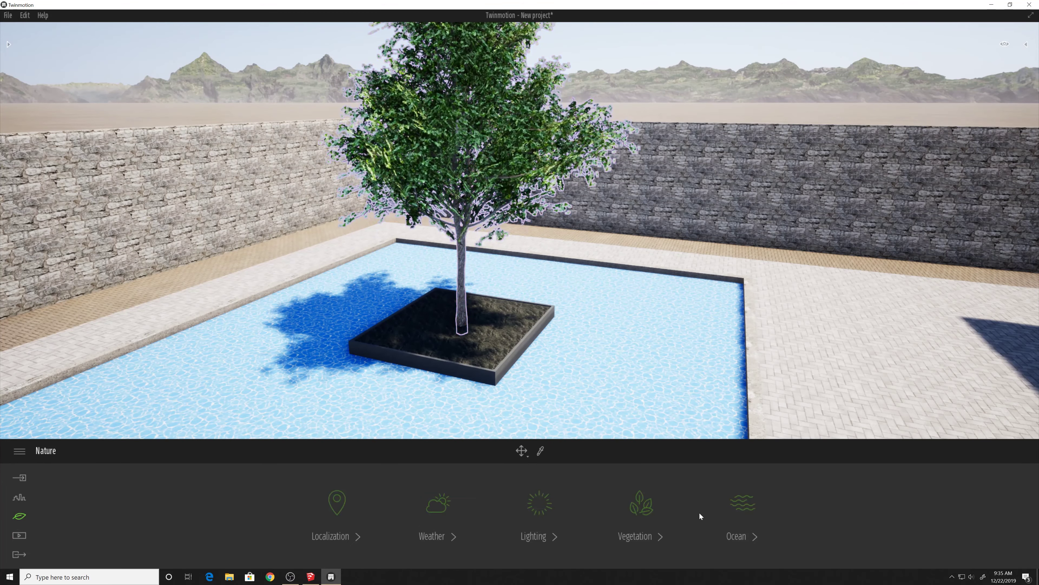
# - Preview the ocean by enabling then disabling it, then switch to Urban settings
pyautogui.click(740, 506)
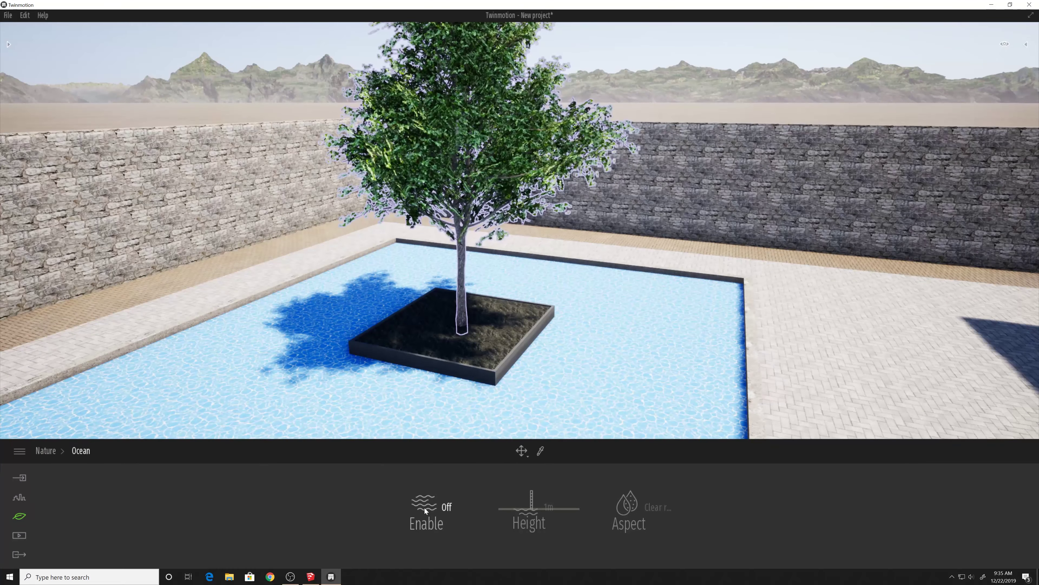
pyautogui.click(424, 507)
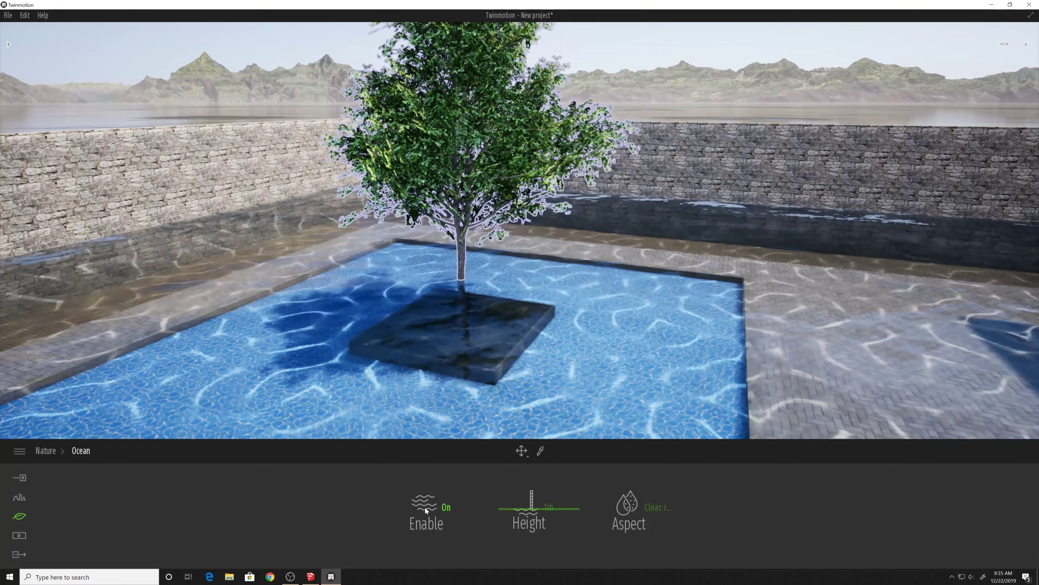
pyautogui.click(424, 508)
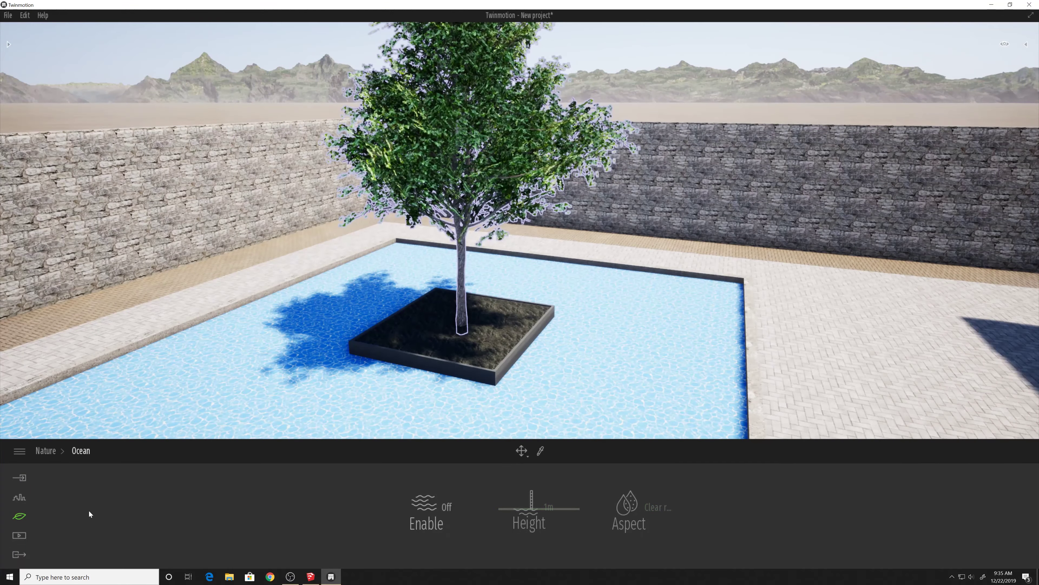
pyautogui.click(21, 516)
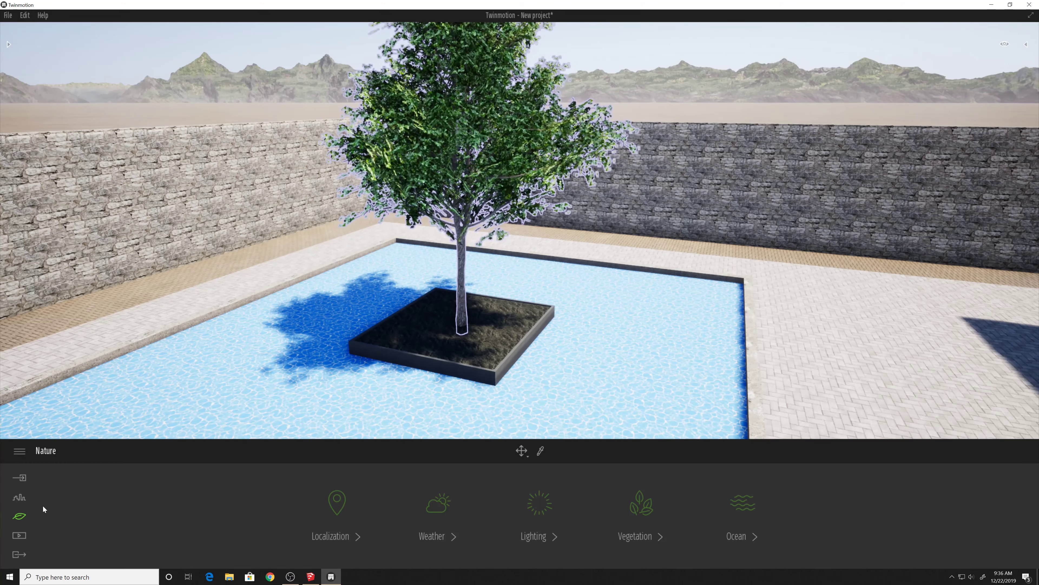
pyautogui.click(19, 499)
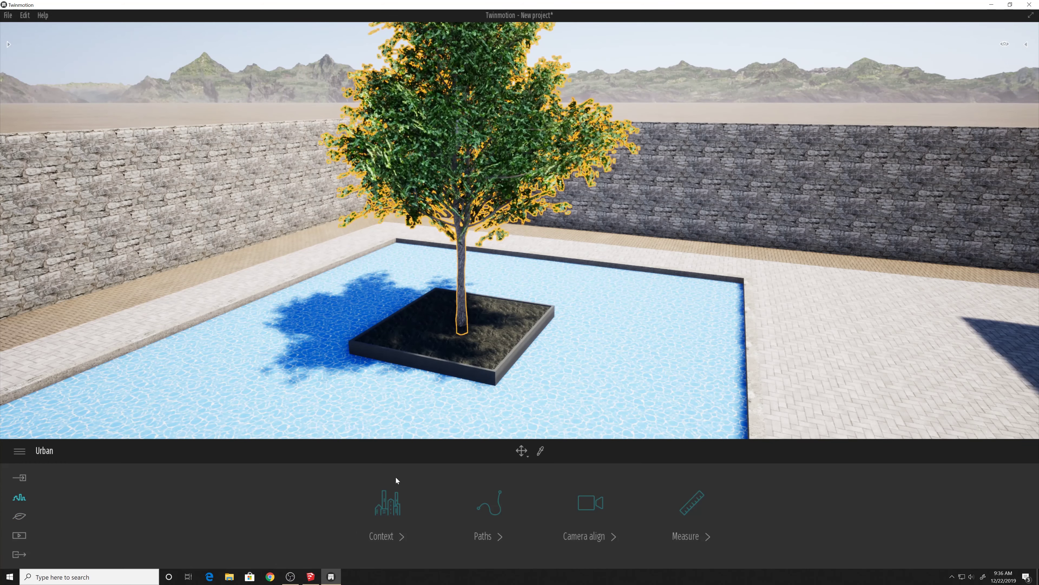
# - Pick the pool's Water Light Blue material and open the library's Materials > Water folder
pyautogui.click(547, 434)
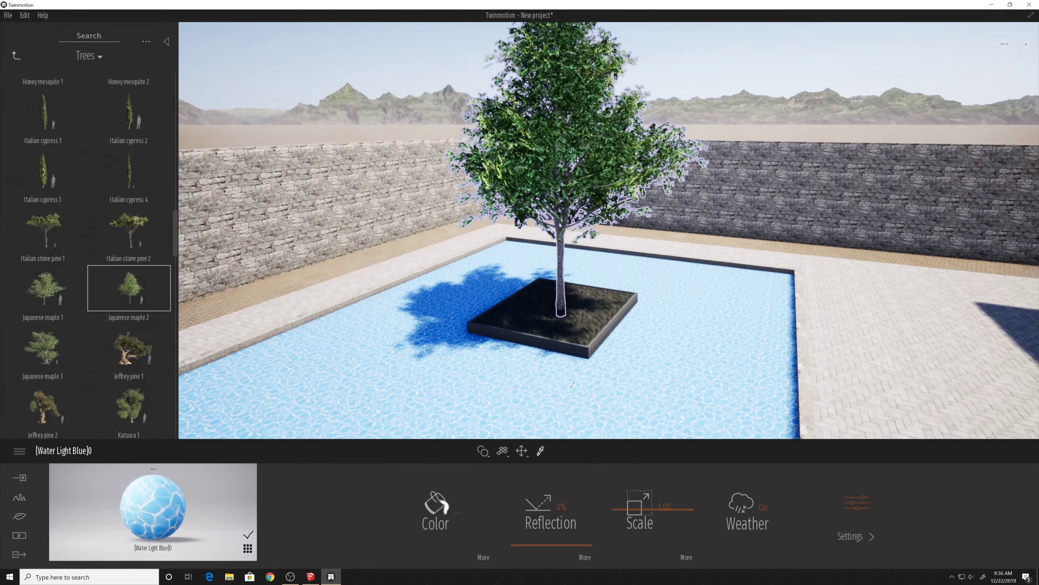
pyautogui.click(14, 58)
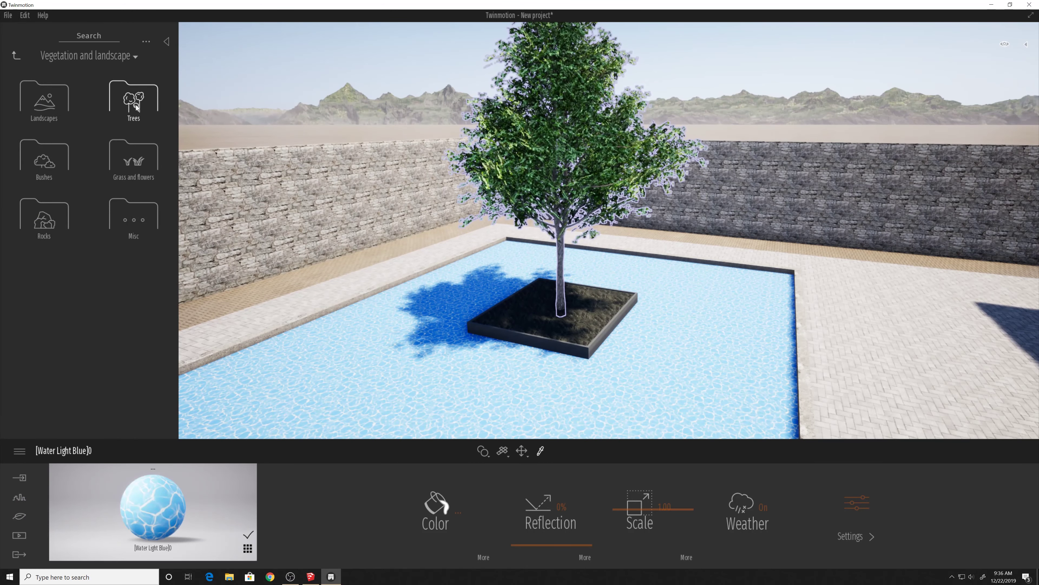
pyautogui.click(15, 56)
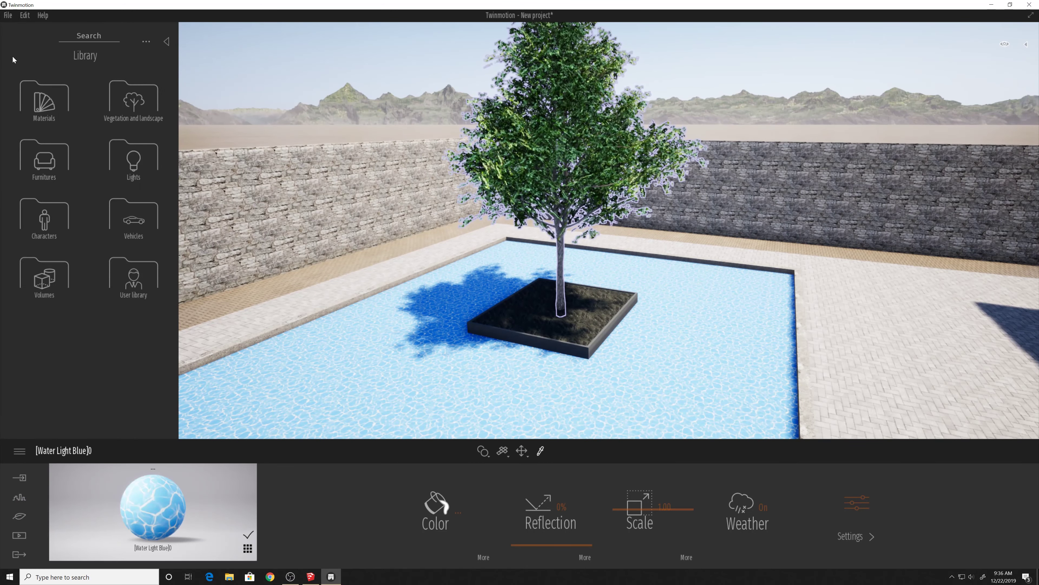
pyautogui.click(45, 100)
pyautogui.scroll(-5, 81, 216)
pyautogui.scroll(-1, 111, 302)
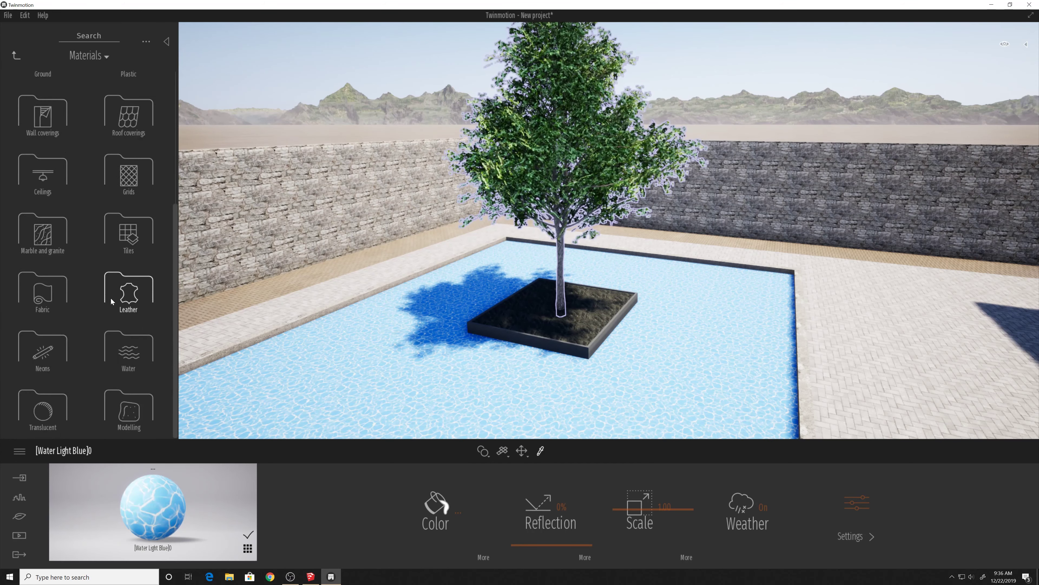
pyautogui.click(137, 355)
# - Apply the Pool 02 water material to the pool
pyautogui.moveTo(122, 269)
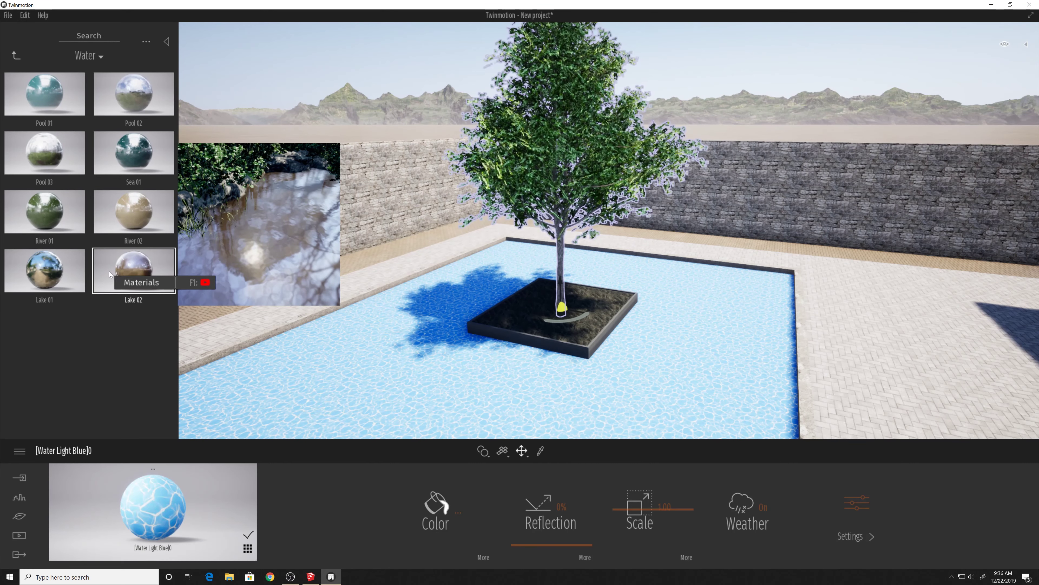
pyautogui.moveTo(52, 267)
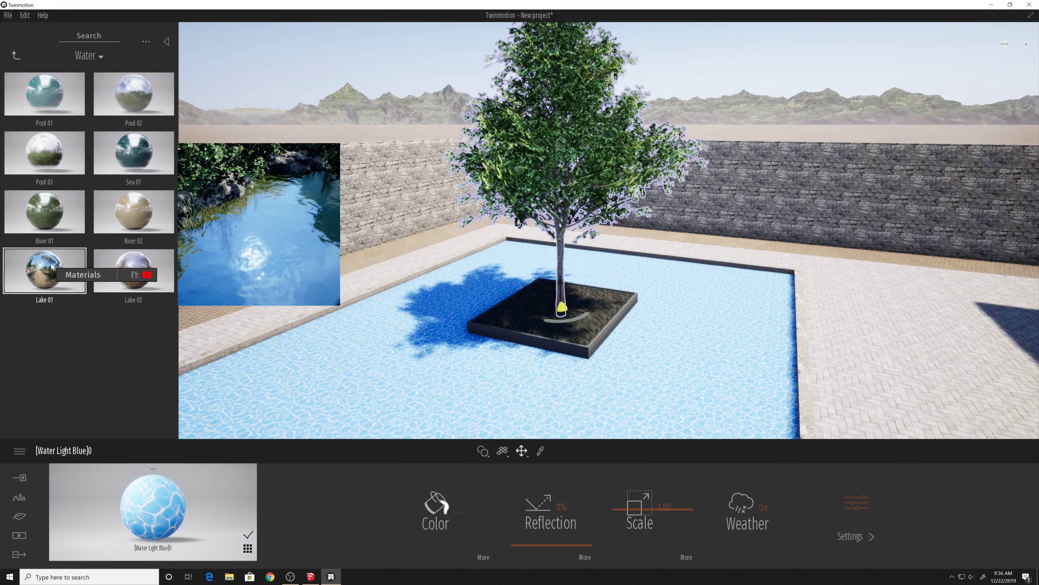
pyautogui.moveTo(62, 208)
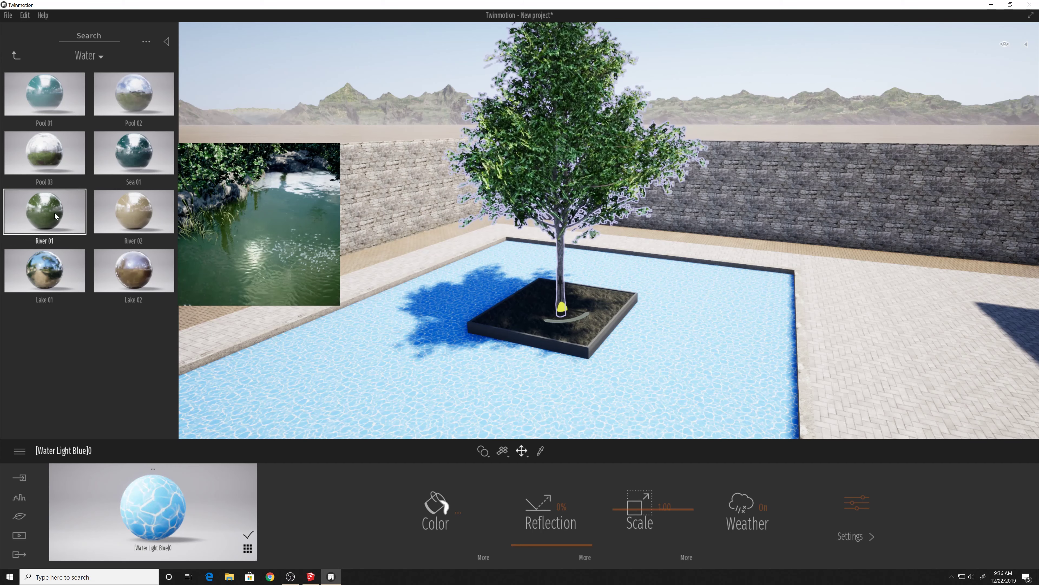
pyautogui.moveTo(130, 154)
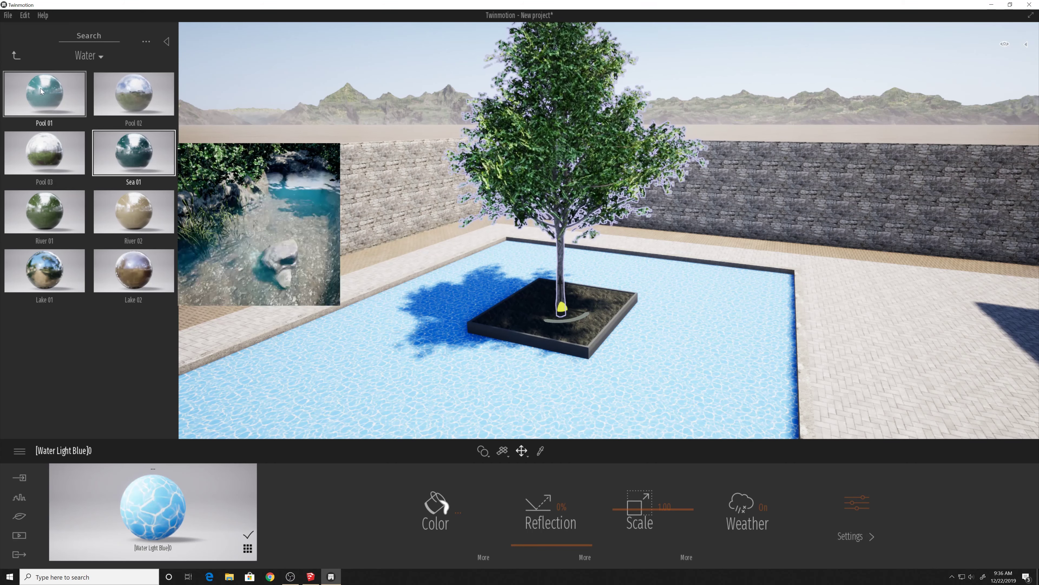
pyautogui.moveTo(39, 141)
pyautogui.moveTo(113, 90)
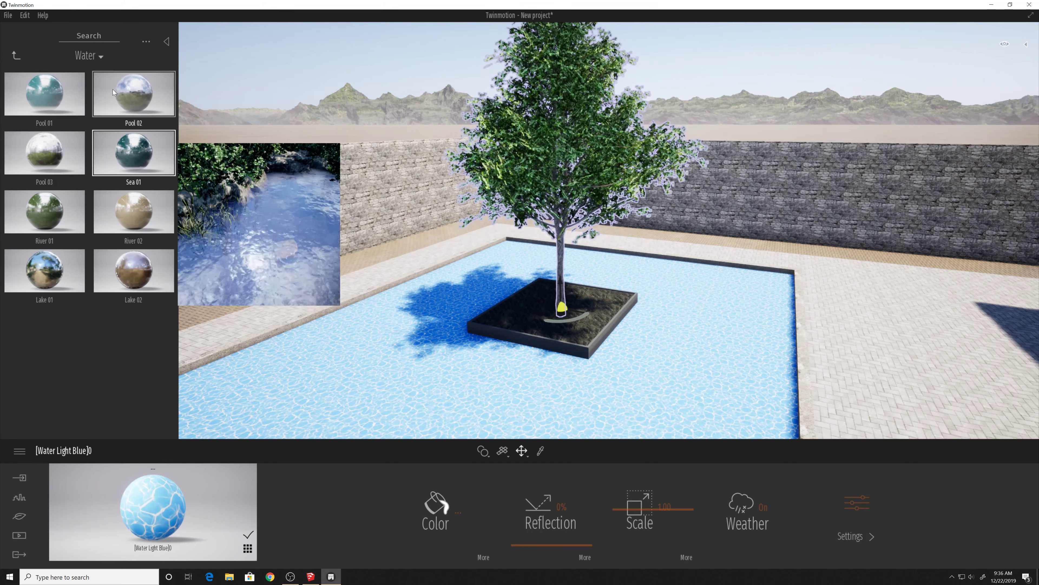
pyautogui.moveTo(113, 89); pyautogui.dragTo(402, 348)
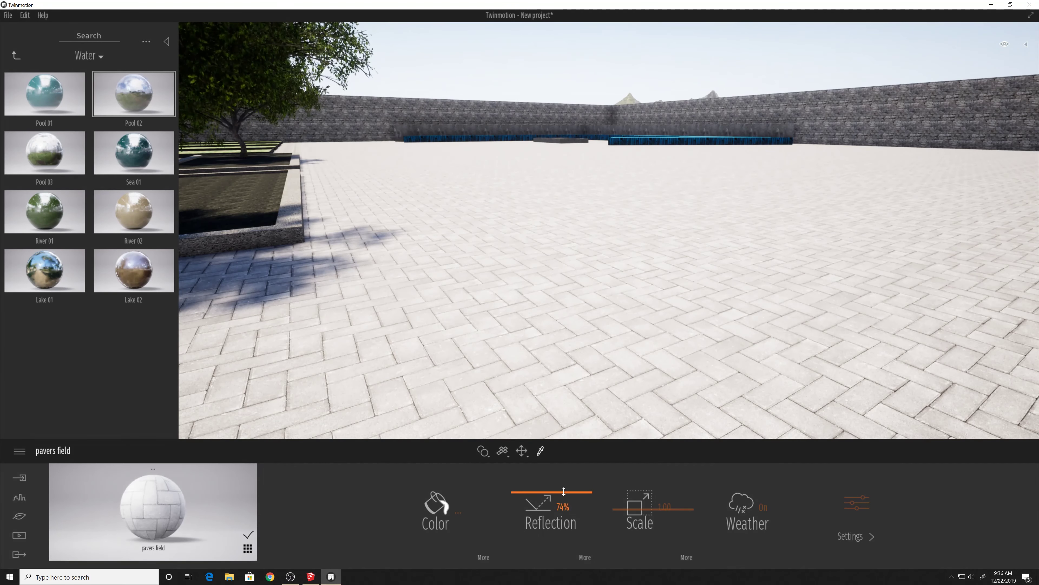
# - Lower the pavers field material's reflection
pyautogui.moveTo(564, 472); pyautogui.dragTo(562, 507)
pyautogui.moveTo(613, 287); pyautogui.dragTo(651, 281)
pyautogui.scroll(5, 651, 281)
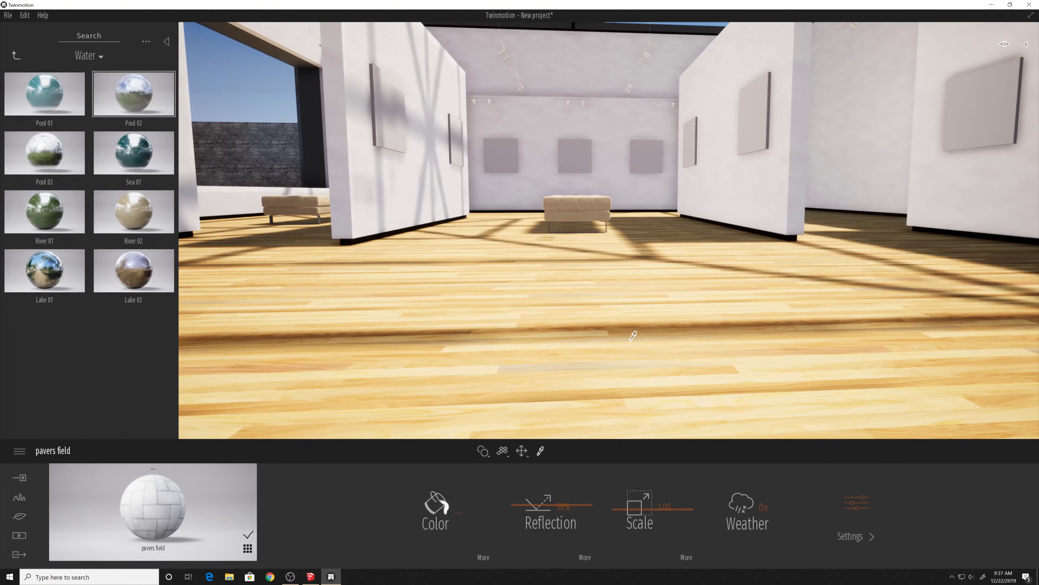
# - Set the museum floor material to 100% reflection and about 21% luminosity
pyautogui.click(632, 364)
pyautogui.moveTo(562, 547); pyautogui.dragTo(563, 466)
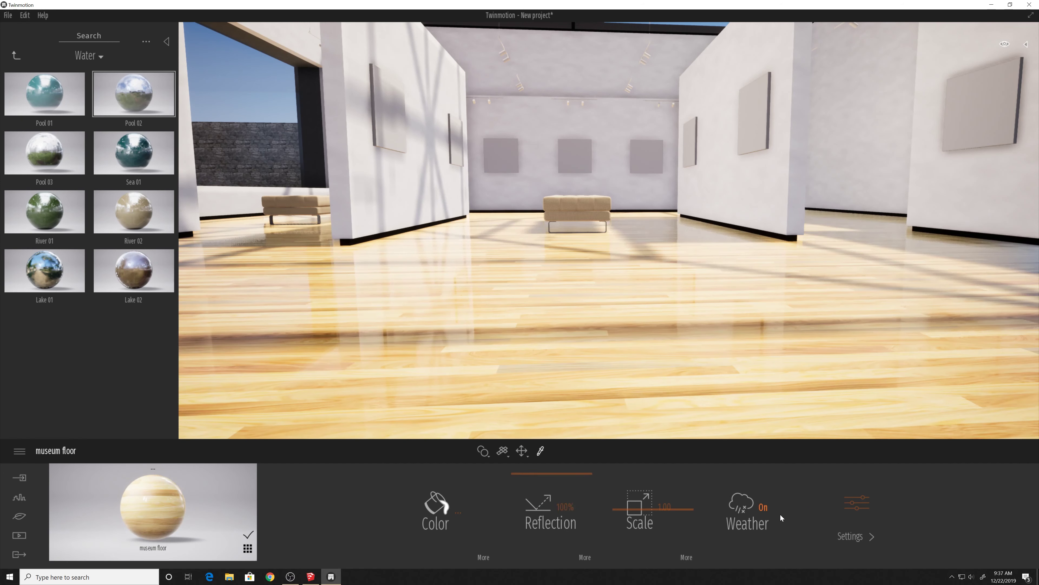
pyautogui.click(445, 517)
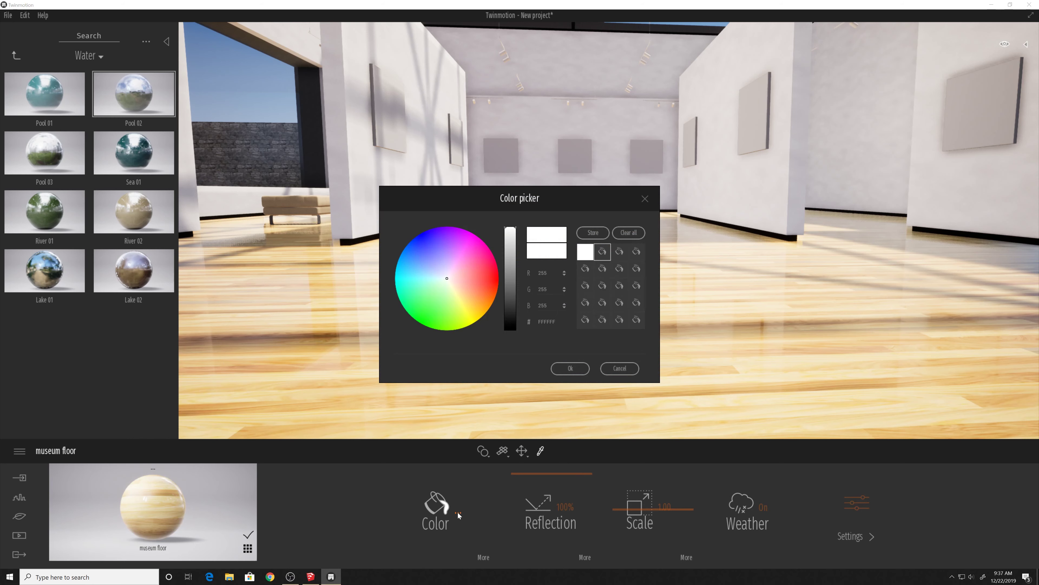
pyautogui.click(619, 368)
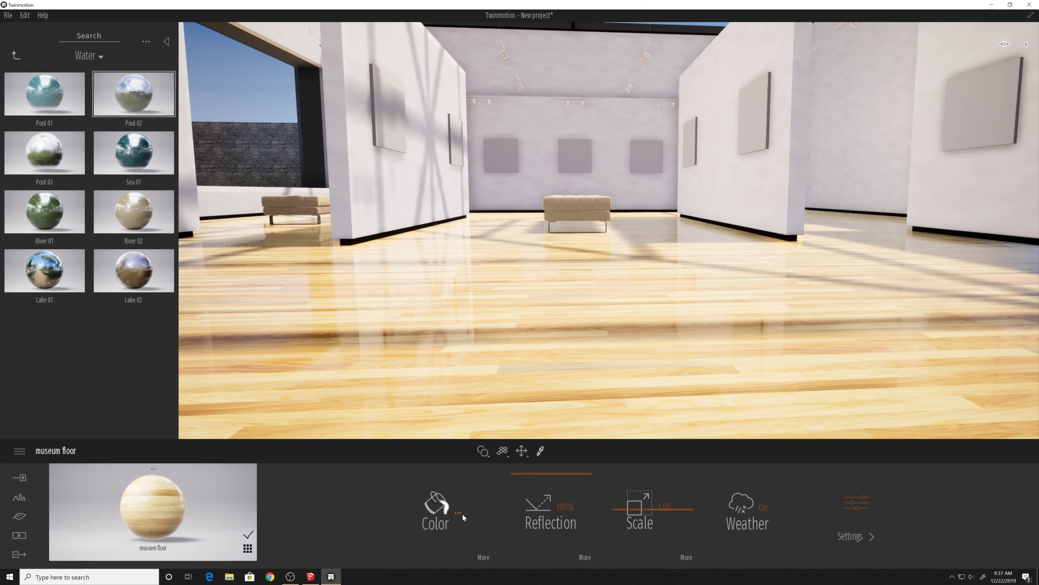
pyautogui.moveTo(756, 516)
pyautogui.mouseDown()
pyautogui.moveTo(749, 448)
pyautogui.moveTo(759, 529)
pyautogui.mouseUp()
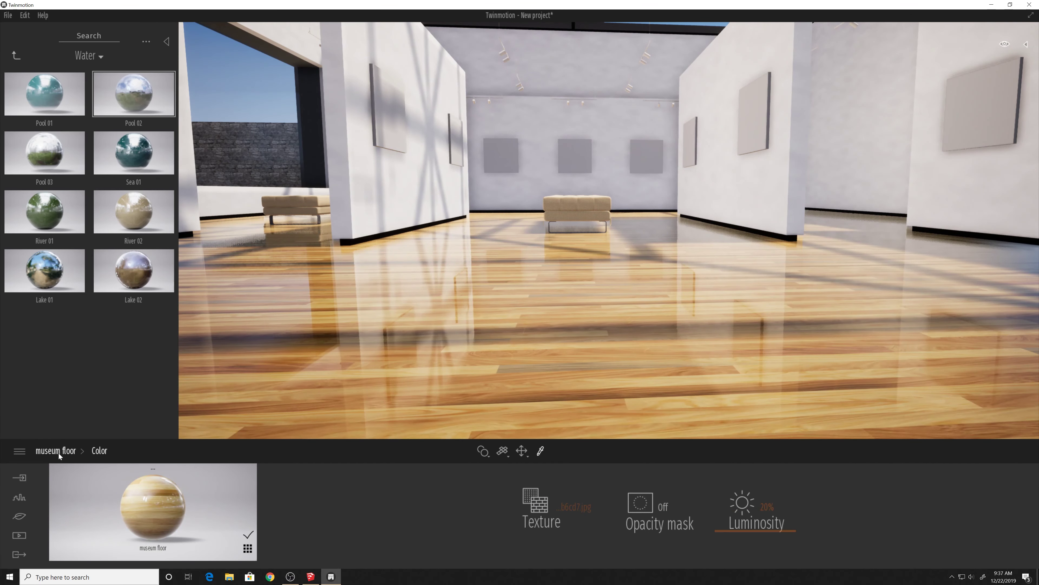
# - Raise the museum walls' colour luminosity to 100%
pyautogui.click(53, 451)
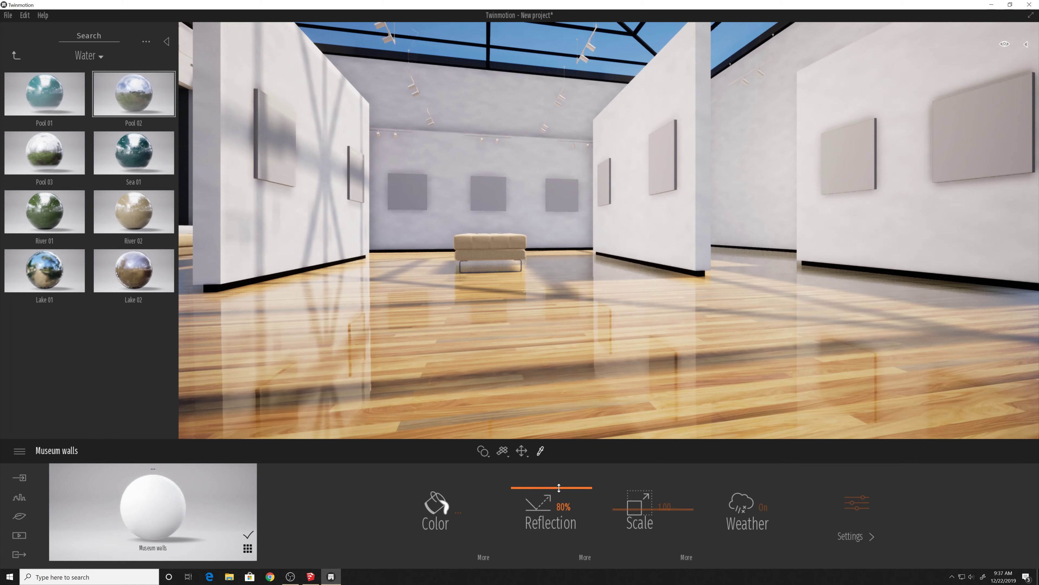
pyautogui.click(490, 558)
pyautogui.moveTo(757, 517); pyautogui.dragTo(748, 474)
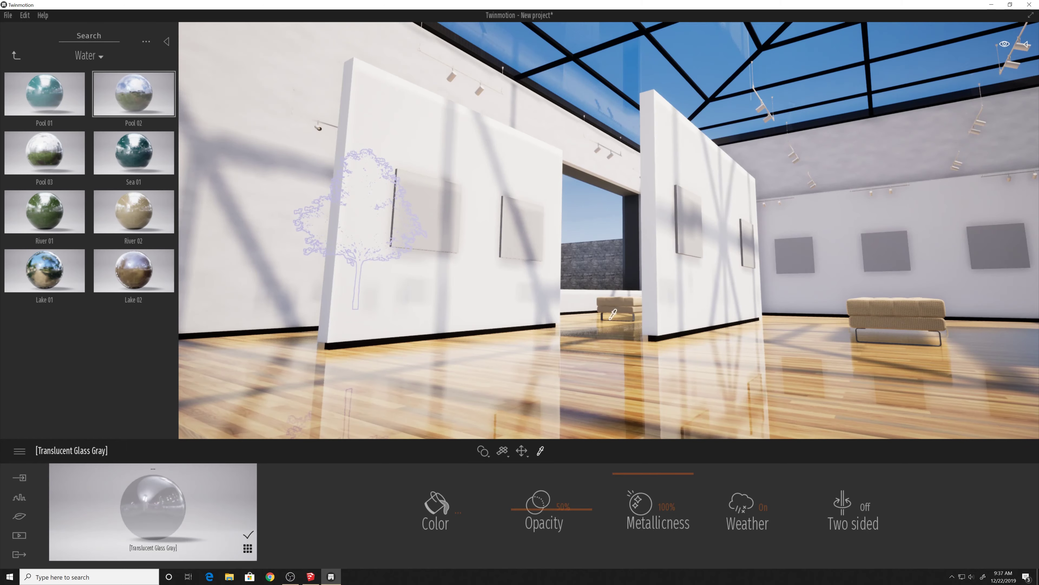
# - Replace the rocks bed material with Grey sandstone from Materials > Stones
pyautogui.moveTo(613, 314); pyautogui.dragTo(647, 295, button='right')
pyautogui.click(647, 295)
pyautogui.click(16, 55)
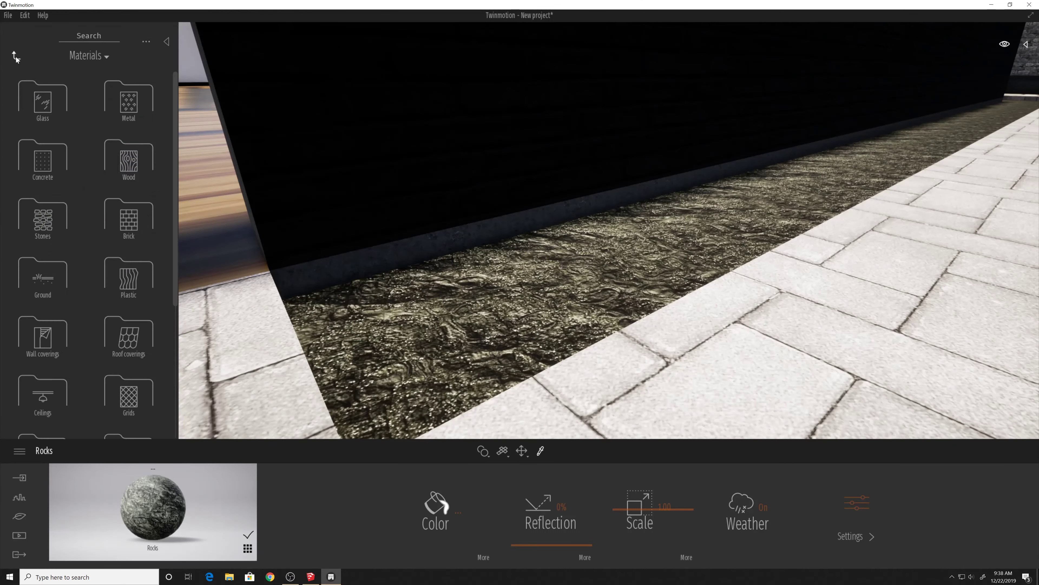
pyautogui.click(70, 217)
pyautogui.scroll(-5, 70, 217)
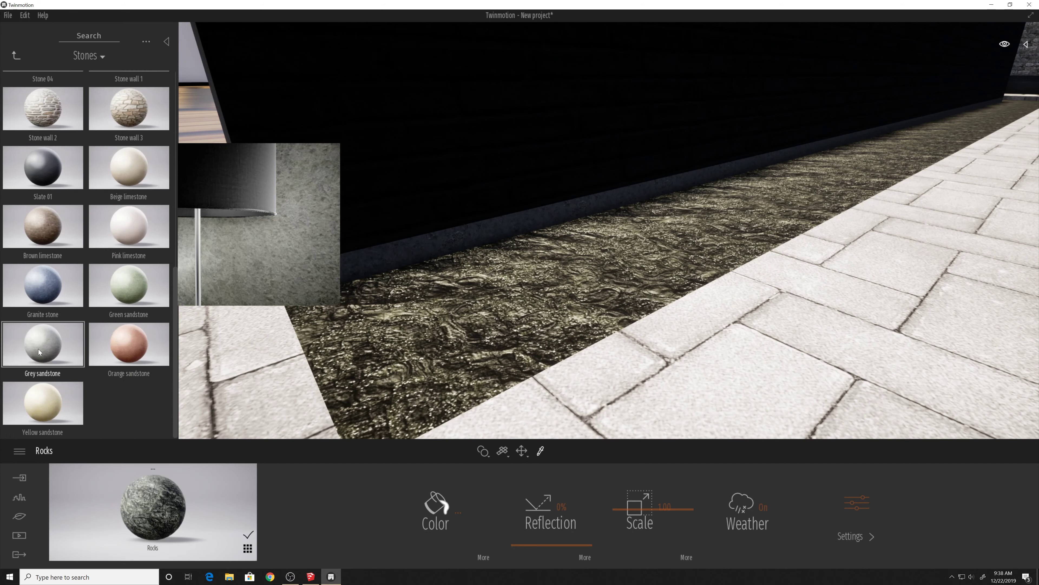
pyautogui.moveTo(40, 350); pyautogui.dragTo(467, 335)
pyautogui.scroll(-5, 463, 335)
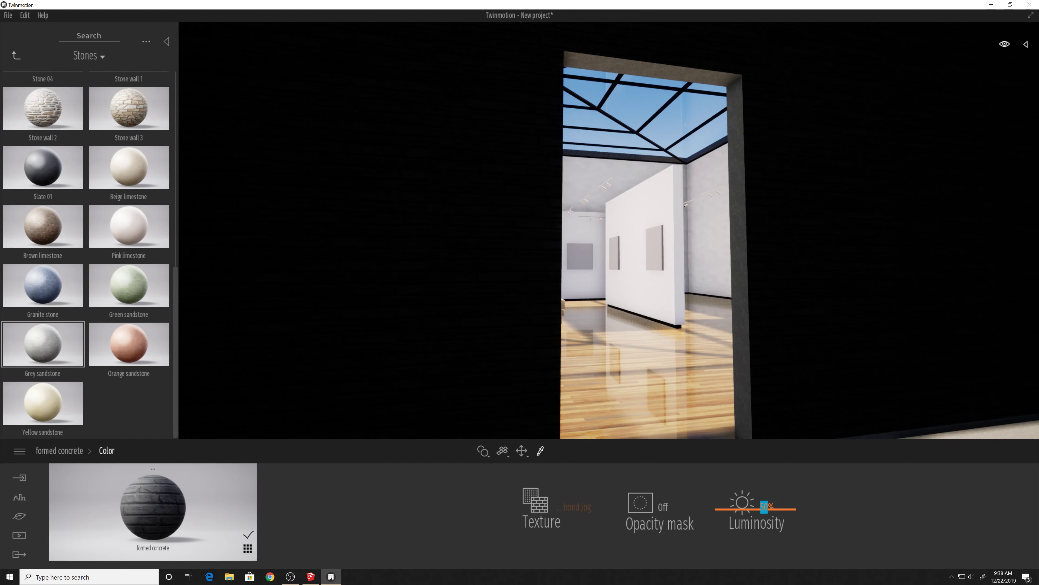
pyautogui.moveTo(679, 327); pyautogui.dragTo(608, 410)
pyautogui.click(606, 404)
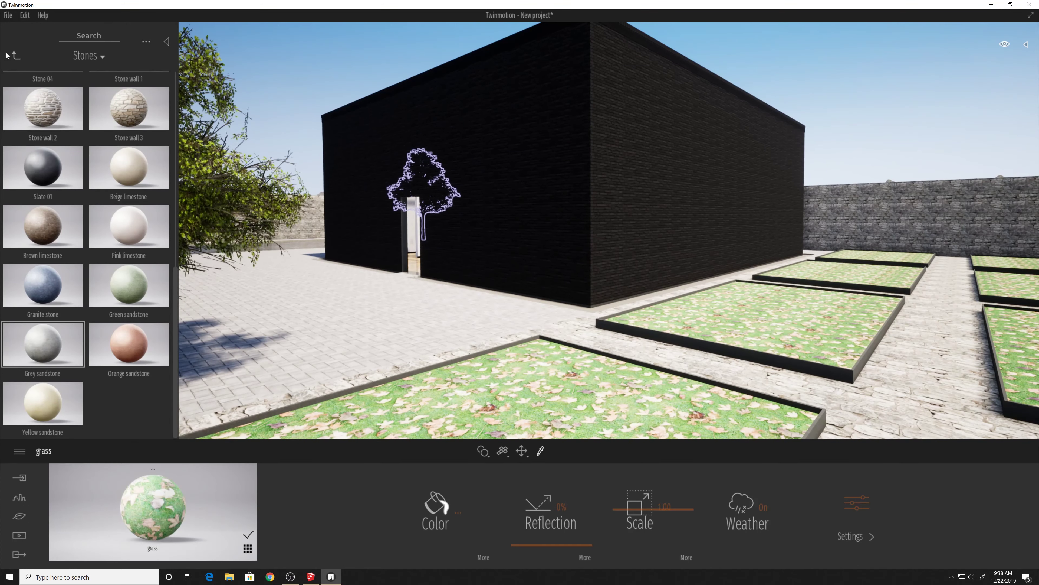
# - Eyedrop the blue bench's wood planks material and raise its Reflection from 0% to about 88%
pyautogui.click(16, 55)
pyautogui.click(111, 100)
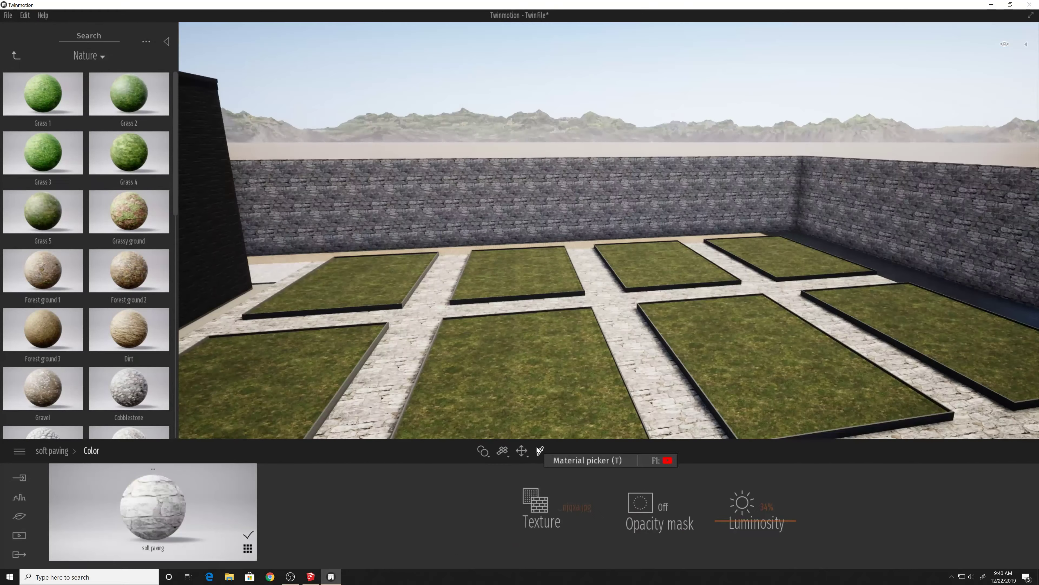
pyautogui.scroll(-3, 626, 274)
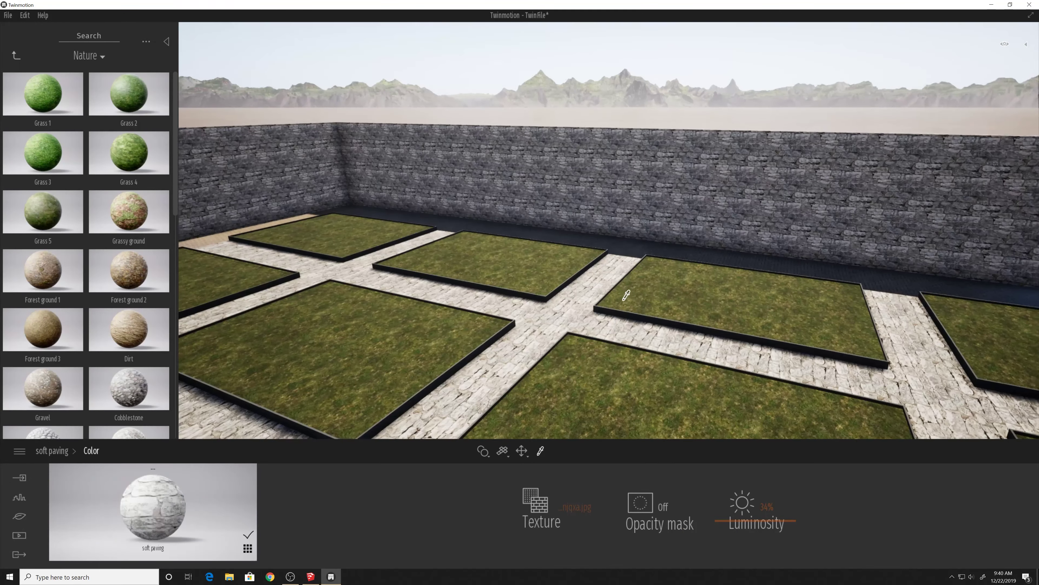
pyautogui.scroll(3, 627, 296)
pyautogui.scroll(5, 626, 295)
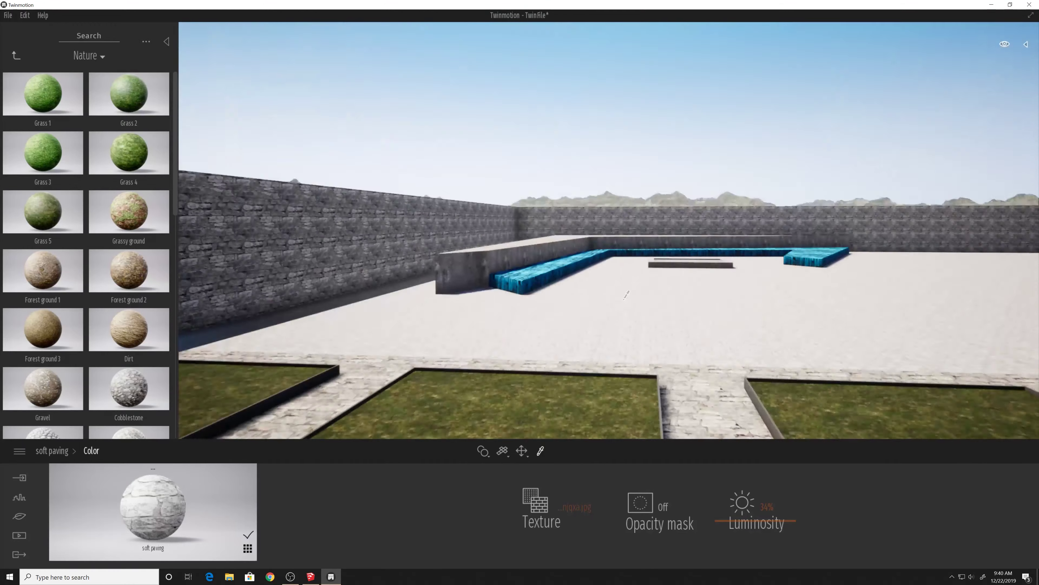
pyautogui.scroll(5, 627, 296)
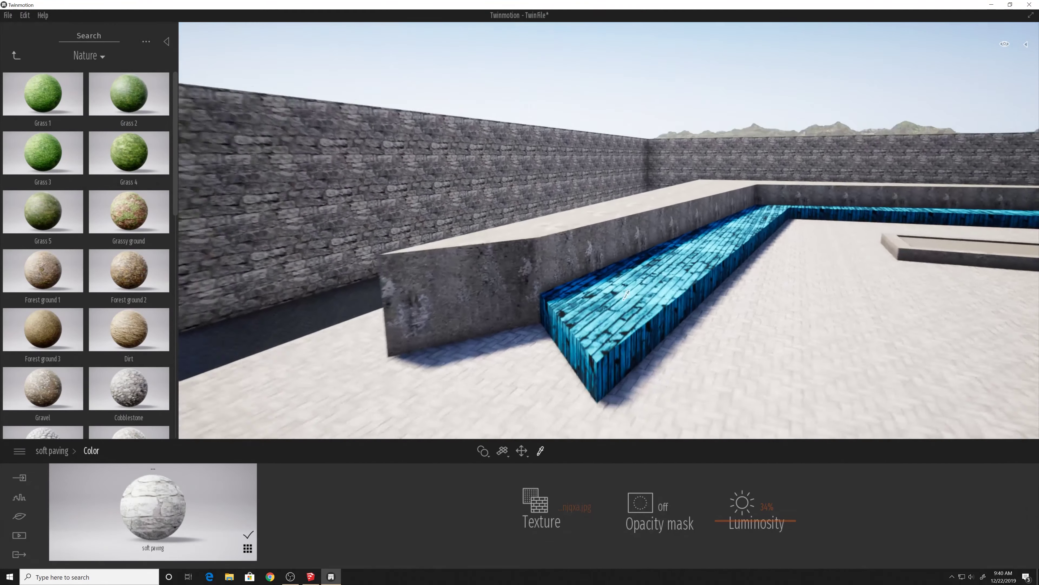
pyautogui.click(624, 303)
pyautogui.moveTo(541, 544); pyautogui.dragTo(539, 478)
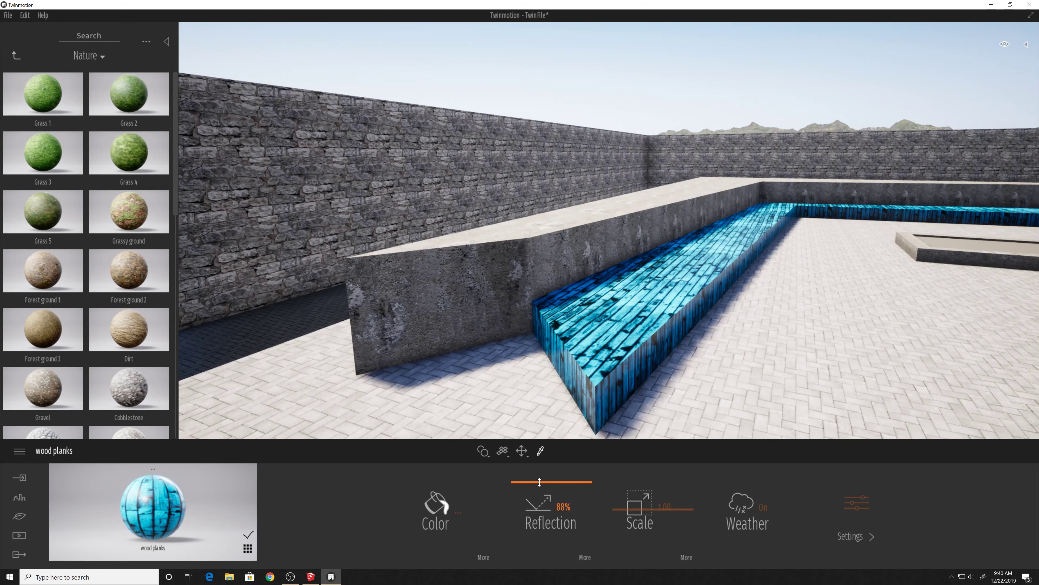
pyautogui.moveTo(593, 287); pyautogui.dragTo(702, 246, button='right')
# - Place a Bigleaf maple 1 tree from Vegetation and landscape > Trees in the concrete planter
pyautogui.moveTo(124, 174)
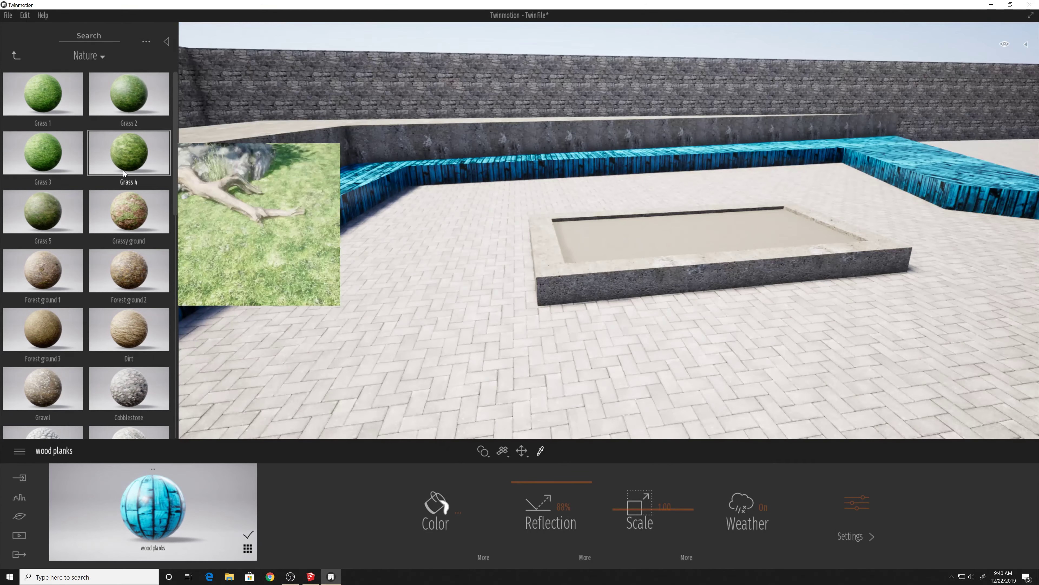
pyautogui.click(19, 514)
pyautogui.click(645, 509)
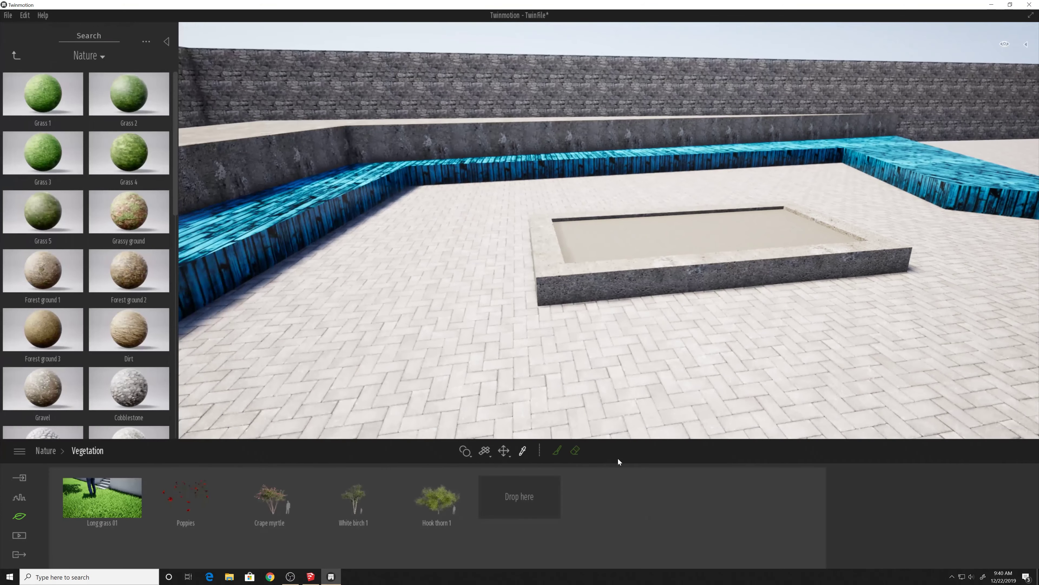
pyautogui.click(15, 56)
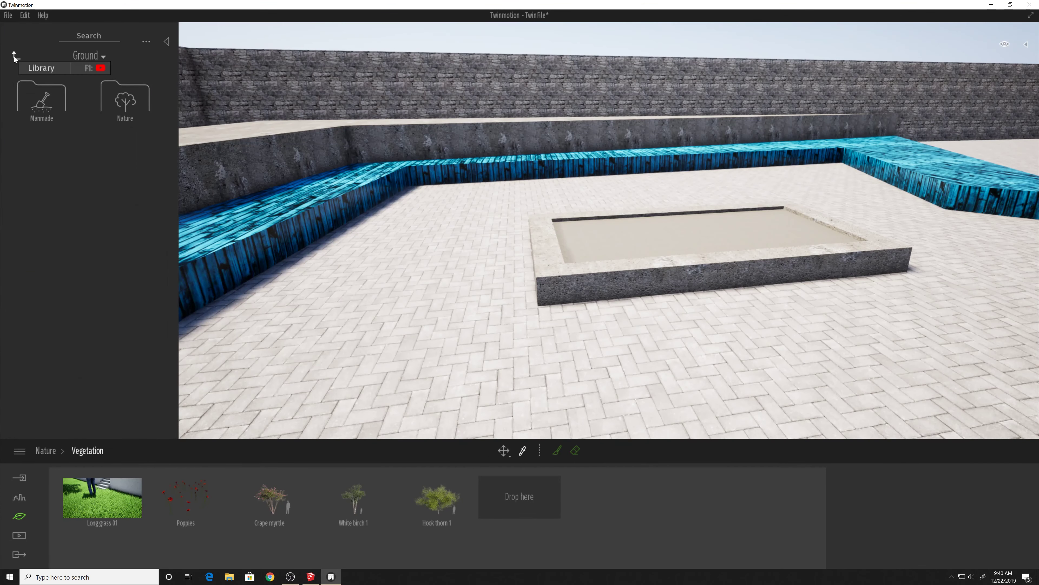
pyautogui.click(15, 57)
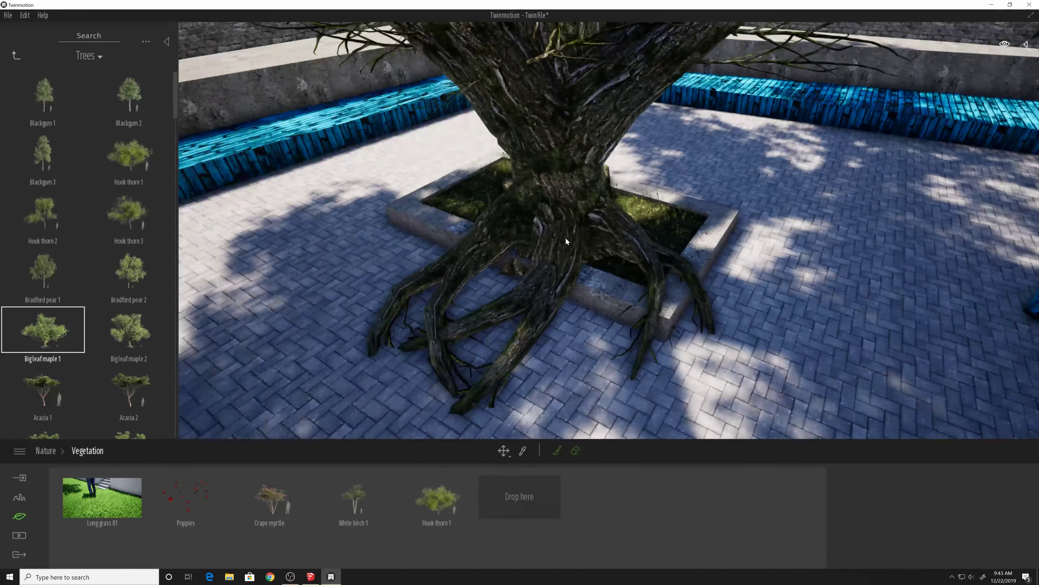
pyautogui.click(565, 237)
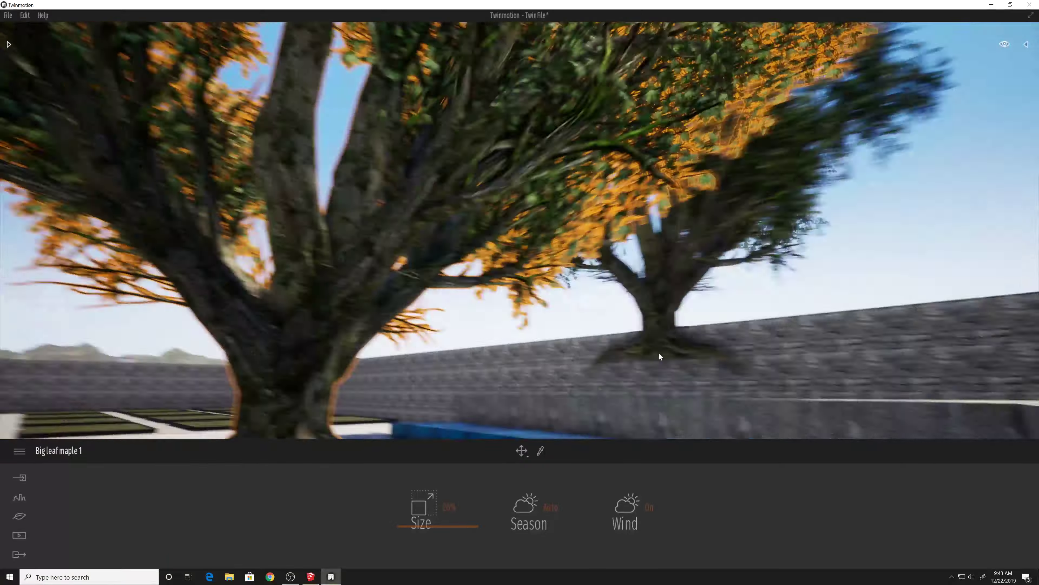
pyautogui.moveTo(658, 352); pyautogui.dragTo(659, 353, button='right')
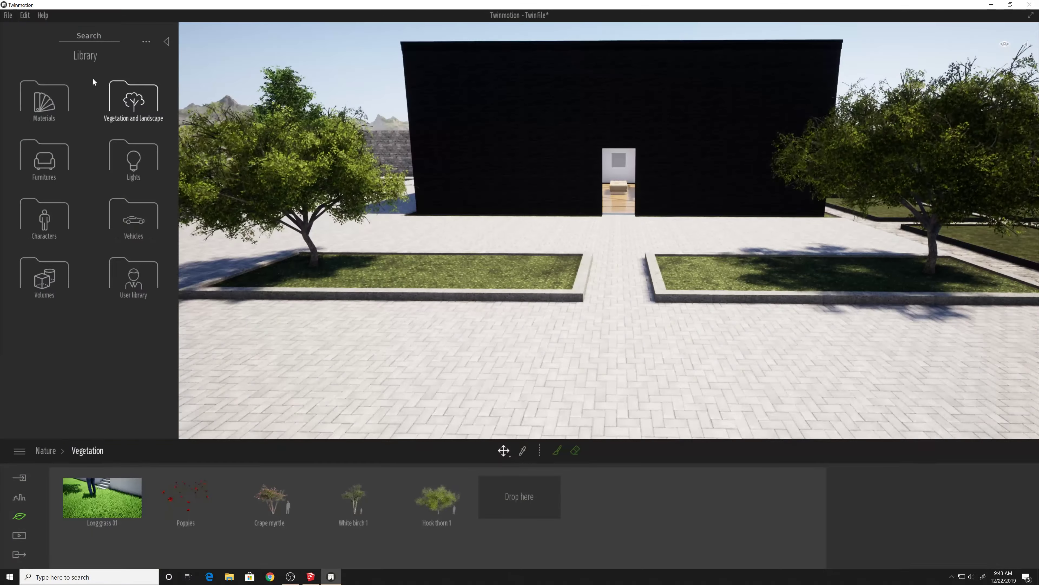
# - Place Rock 5, Rock 6 and Rock 3 from Nature > Rocks onto the plaza paving
pyautogui.click(41, 97)
pyautogui.moveTo(43, 212); pyautogui.dragTo(535, 264)
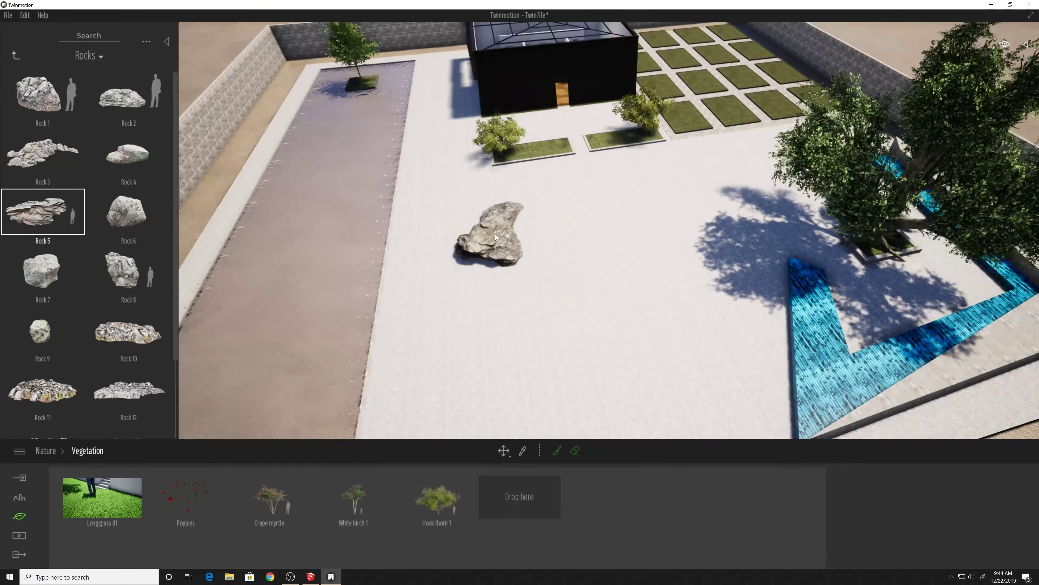
pyautogui.moveTo(128, 212); pyautogui.dragTo(504, 275)
pyautogui.moveTo(43, 154); pyautogui.dragTo(531, 277)
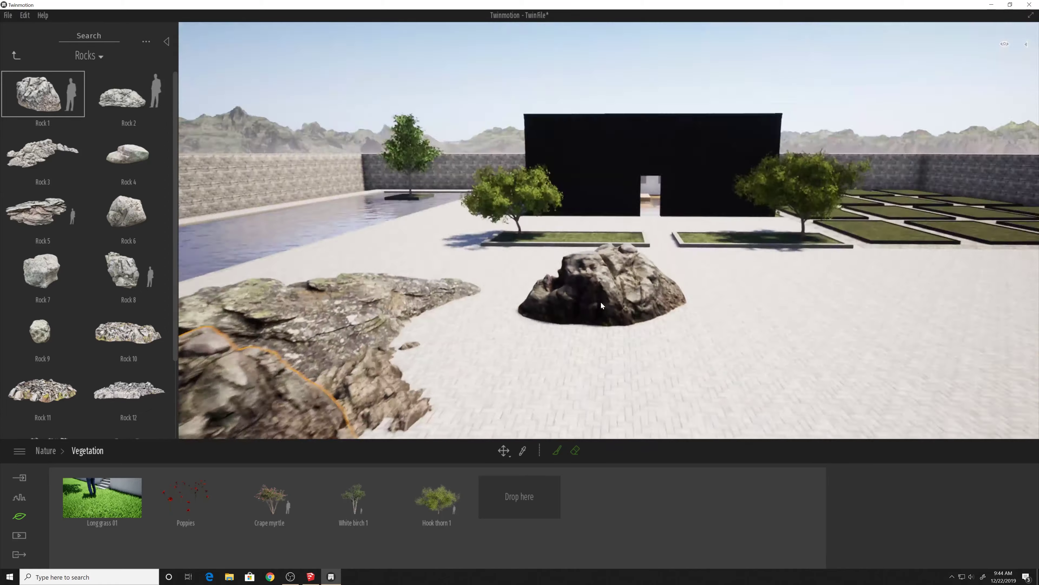
pyautogui.scroll(3, 601, 301)
pyautogui.moveTo(600, 302); pyautogui.dragTo(407, 303)
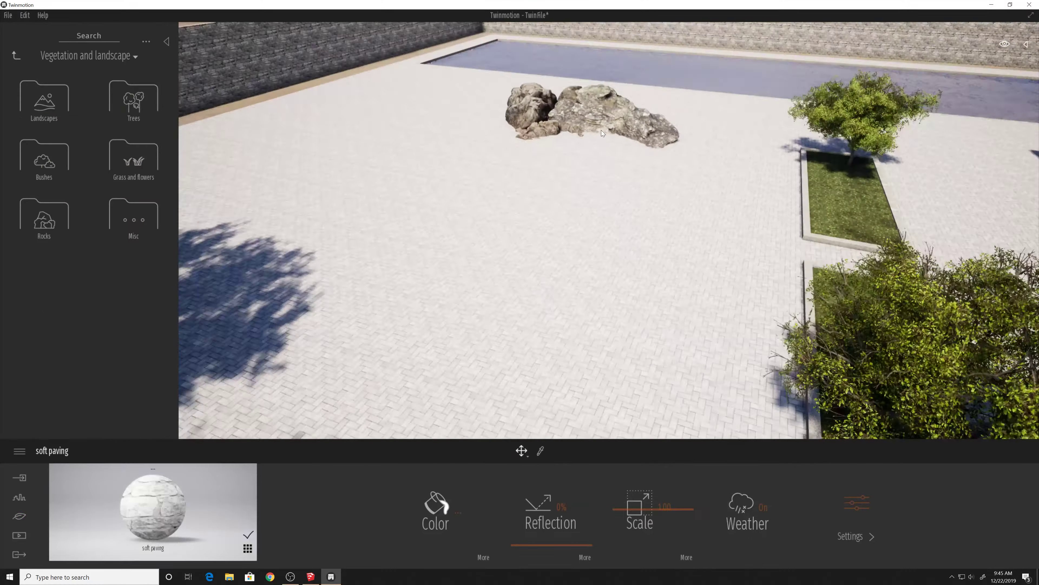
pyautogui.moveTo(600, 131); pyautogui.dragTo(491, 176)
pyautogui.scroll(-5, 490, 177)
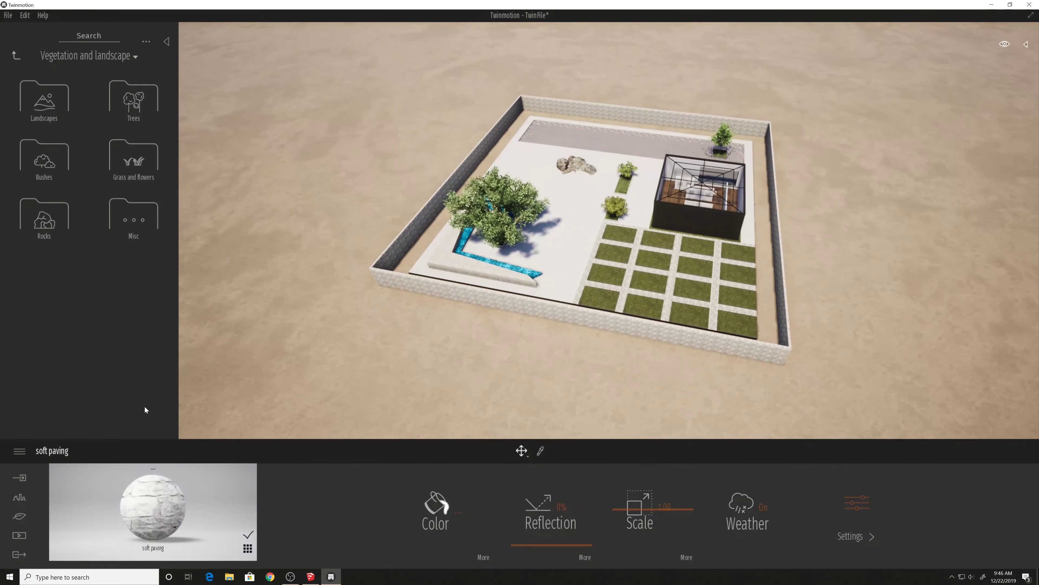
# - Lower the garden floor by about 2 units and place the Group04 crowd in the garden
pyautogui.moveTo(625, 202); pyautogui.dragTo(613, 196)
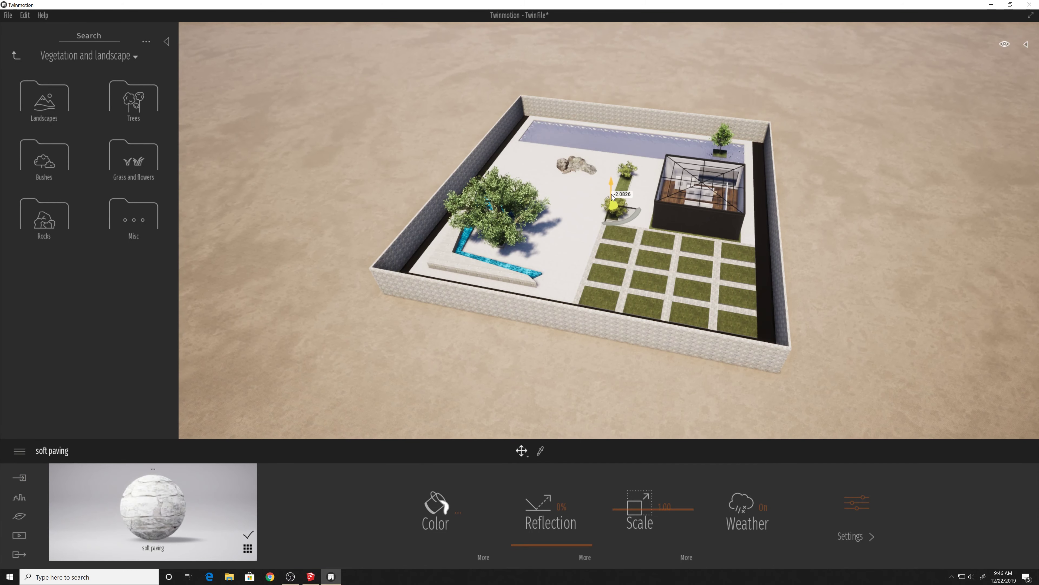
pyautogui.click(43, 123)
pyautogui.click(16, 56)
pyautogui.click(133, 100)
pyautogui.moveTo(134, 153); pyautogui.dragTo(568, 167)
# - Rotate and shift the crowd into a queue along the path to the gallery door
pyautogui.scroll(3, 586, 196)
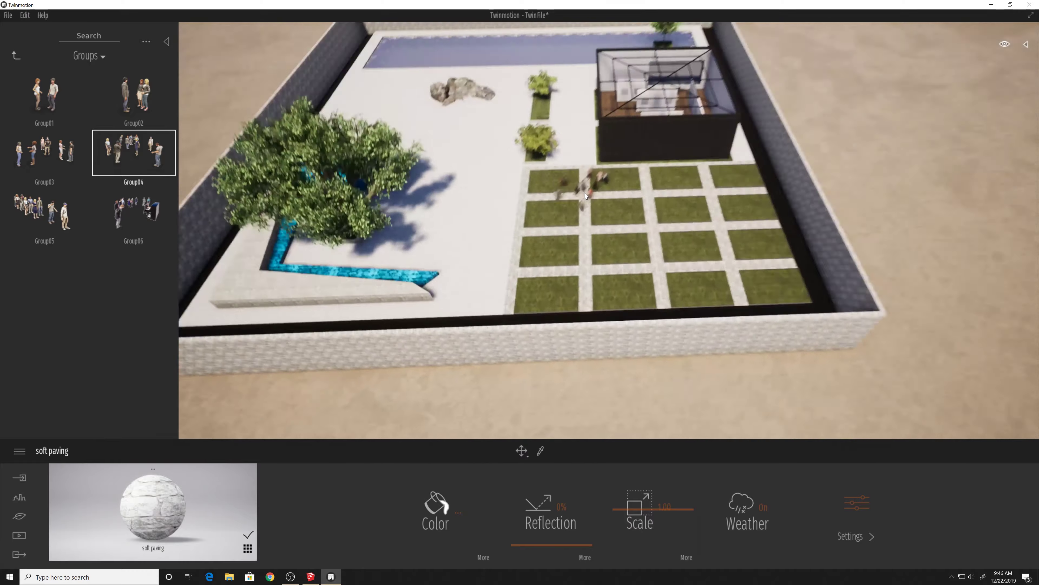
pyautogui.scroll(5, 586, 196)
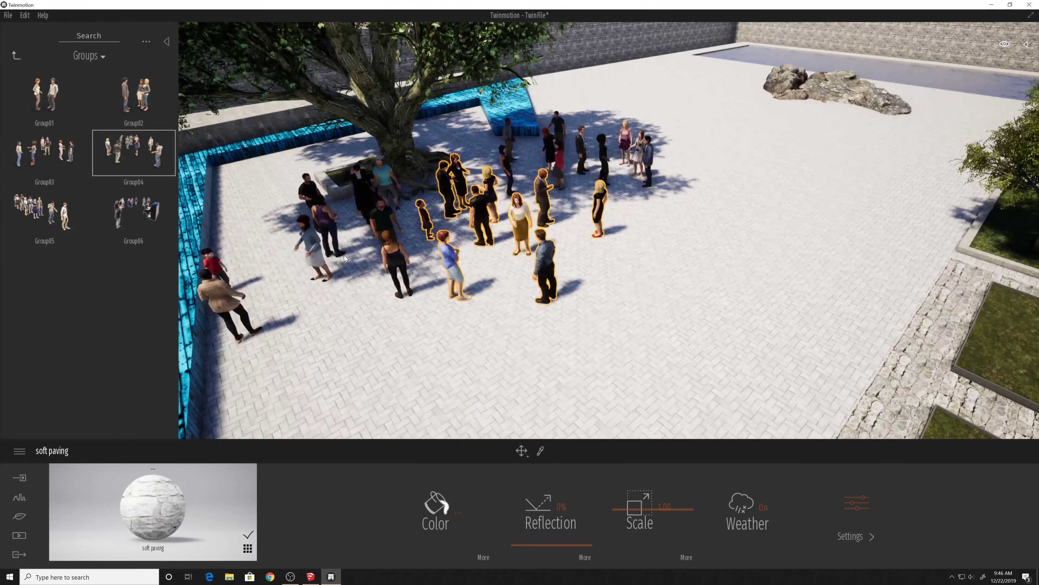
pyautogui.scroll(-5, 345, 258)
pyautogui.scroll(5, 610, 149)
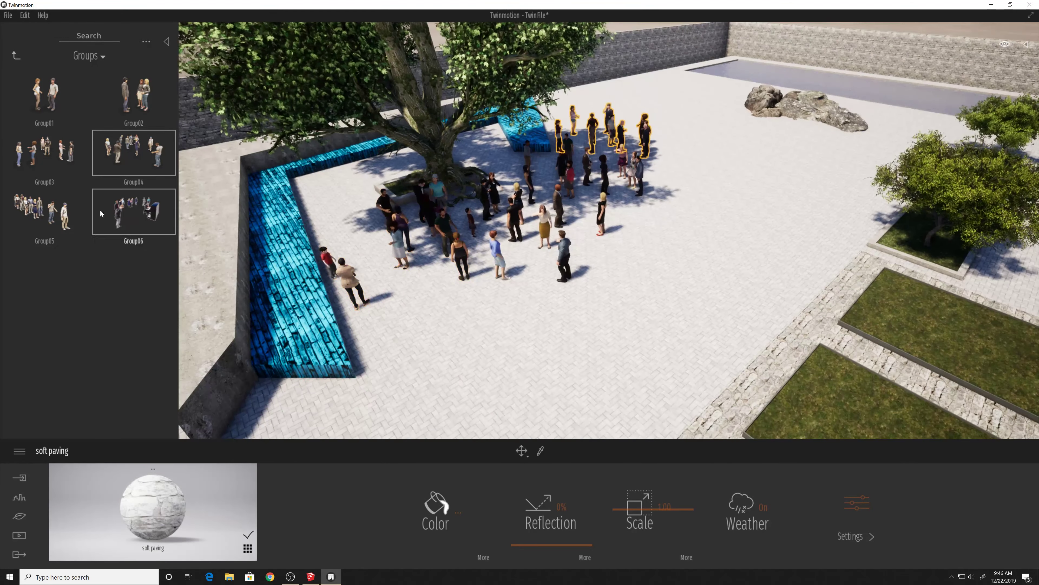
pyautogui.scroll(-5, 698, 206)
pyautogui.scroll(8, 699, 206)
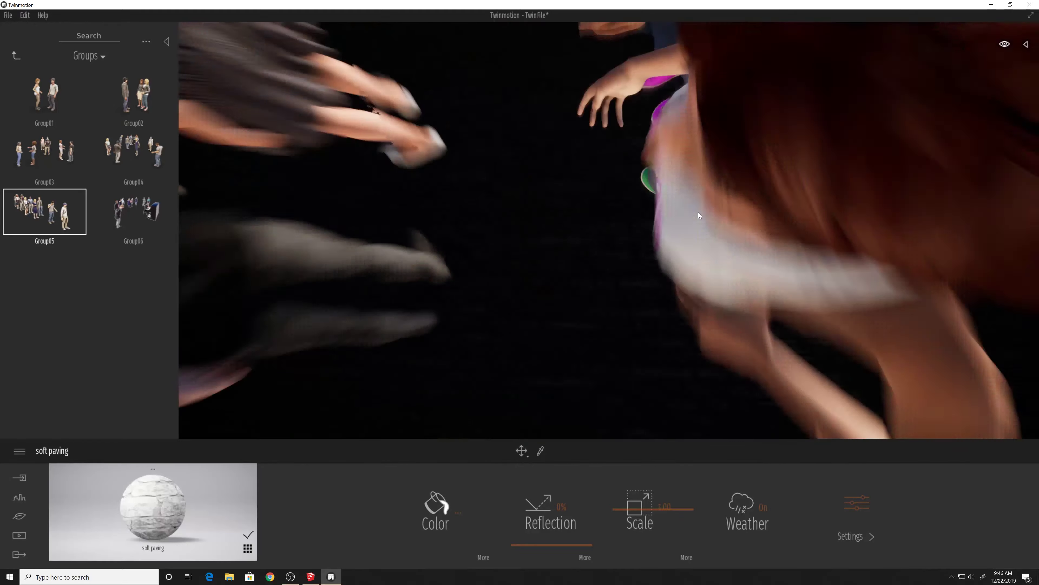
pyautogui.scroll(-5, 699, 207)
pyautogui.scroll(6, 747, 301)
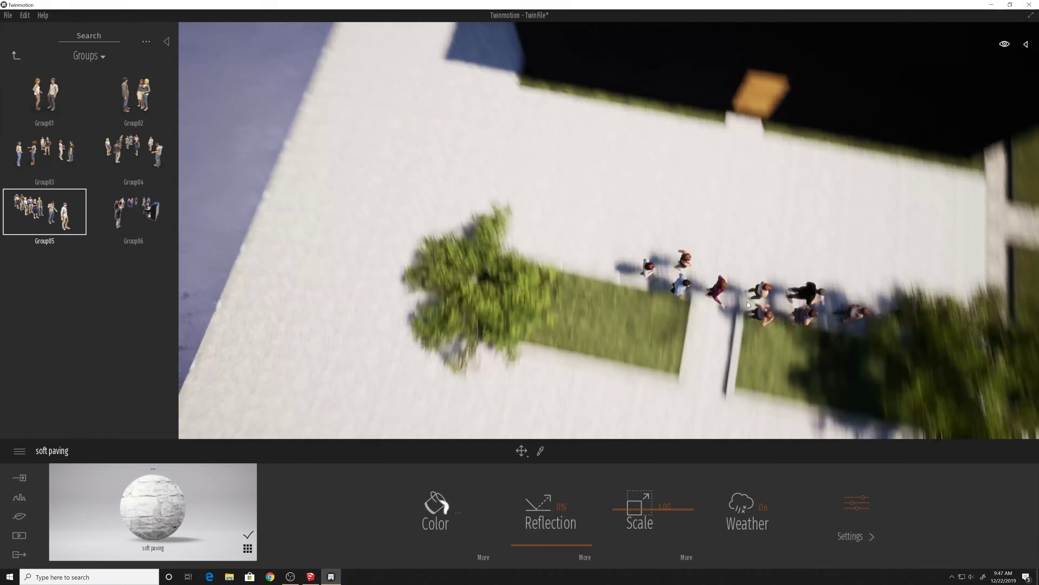
pyautogui.scroll(-5, 747, 302)
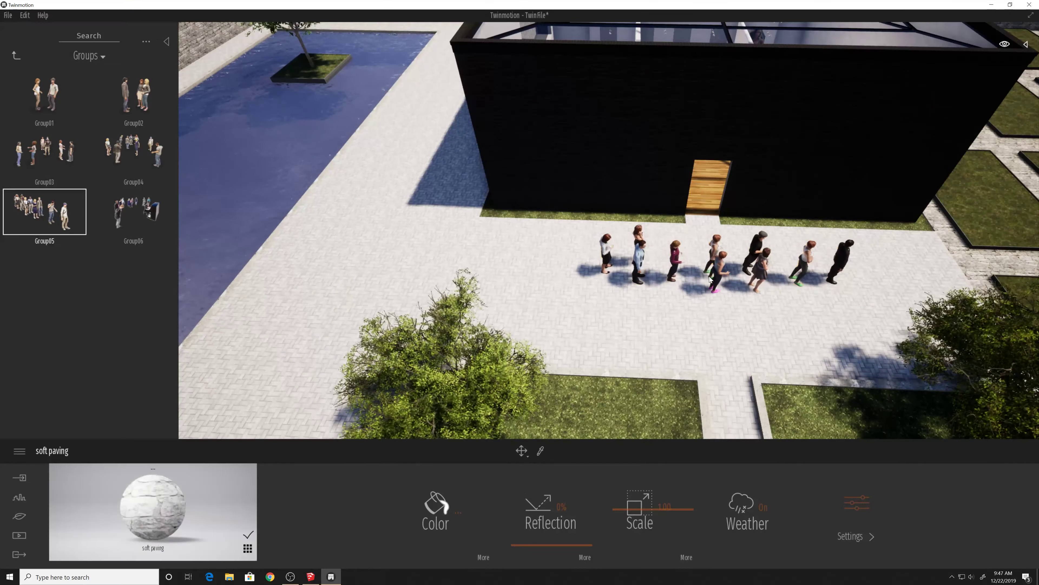
pyautogui.moveTo(686, 291)
pyautogui.moveTo(686, 291); pyautogui.dragTo(753, 296)
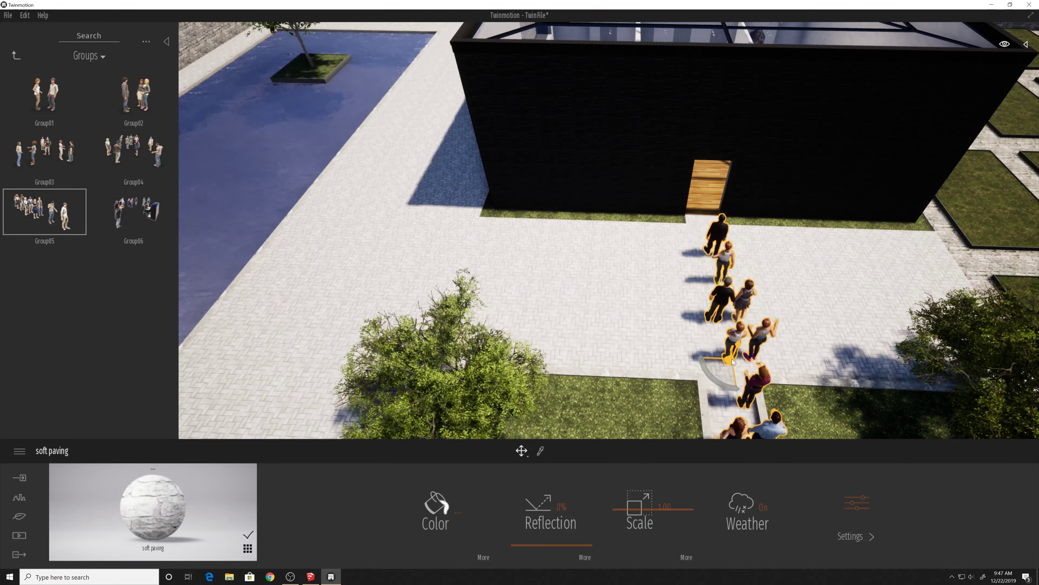
pyautogui.scroll(-3, 703, 395)
pyautogui.moveTo(697, 360); pyautogui.dragTo(687, 355)
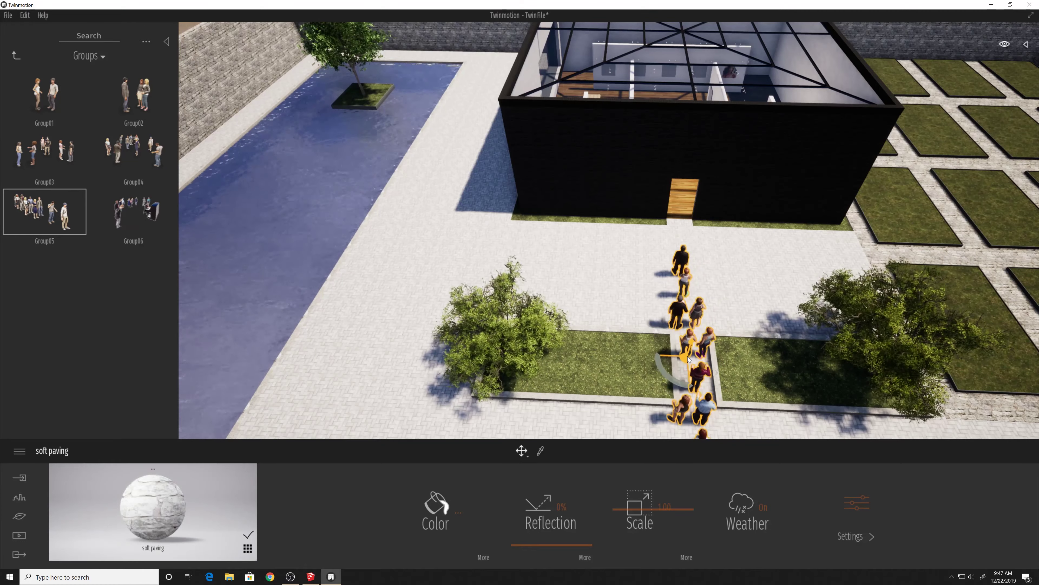
pyautogui.scroll(-10, 688, 355)
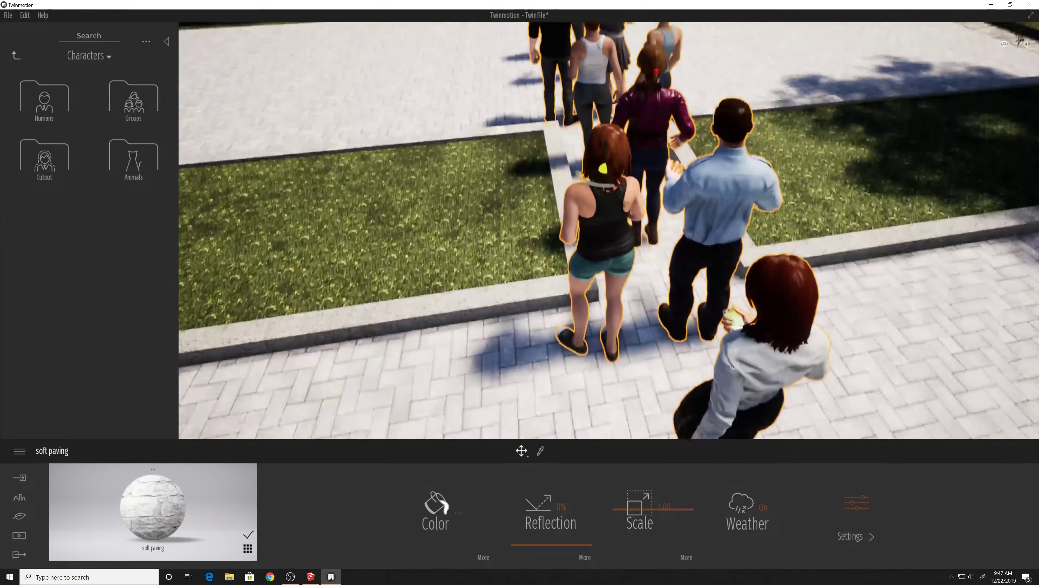
# - Place Felix the cat from the Animals library beside the plaza rocks
pyautogui.press('Left')
pyautogui.press('Left')
pyautogui.press('Left')
pyautogui.press('Left')
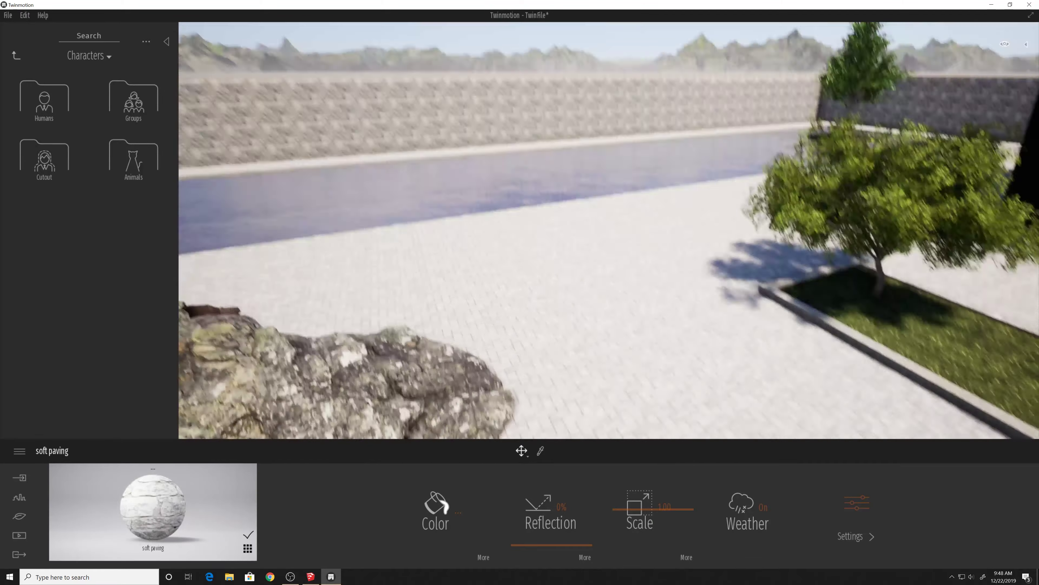
pyautogui.click(133, 160)
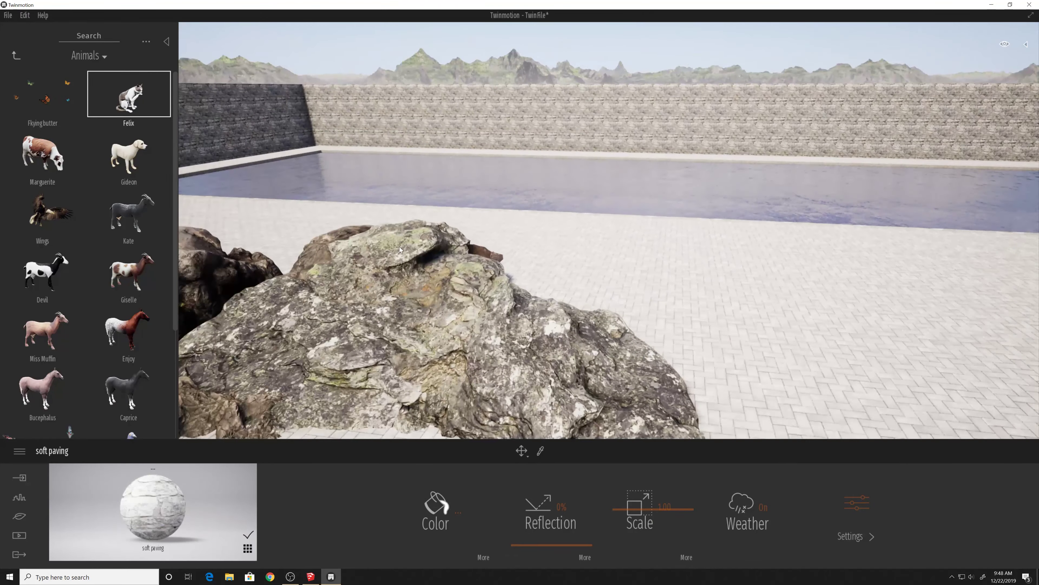
pyautogui.moveTo(400, 249); pyautogui.dragTo(396, 419)
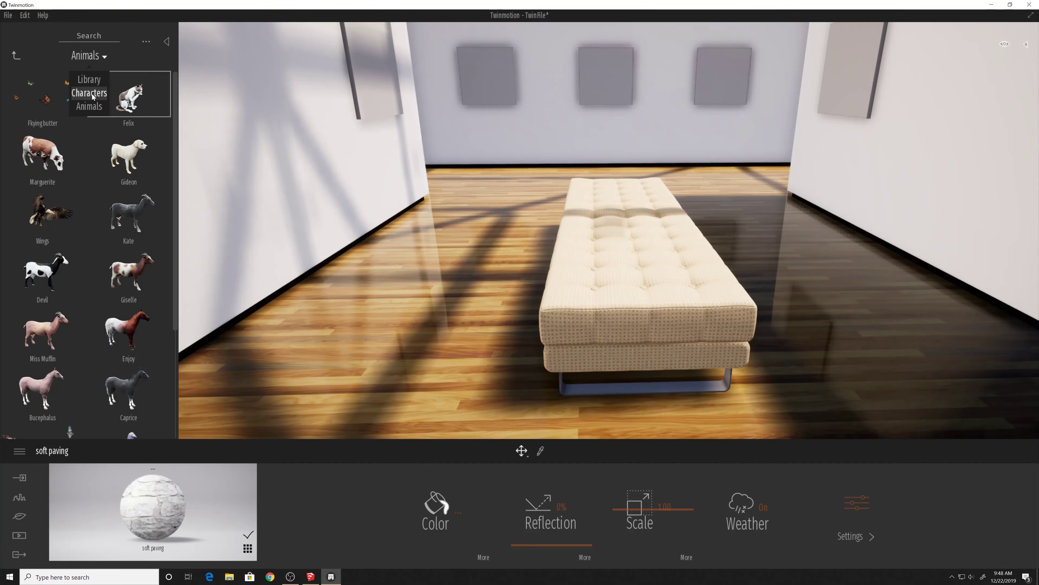
pyautogui.click(92, 96)
pyautogui.scroll(-1, 98, 229)
# - Save the project and place Sinh from the Humans library near the gallery bench
pyautogui.click(8, 15)
pyautogui.click(18, 88)
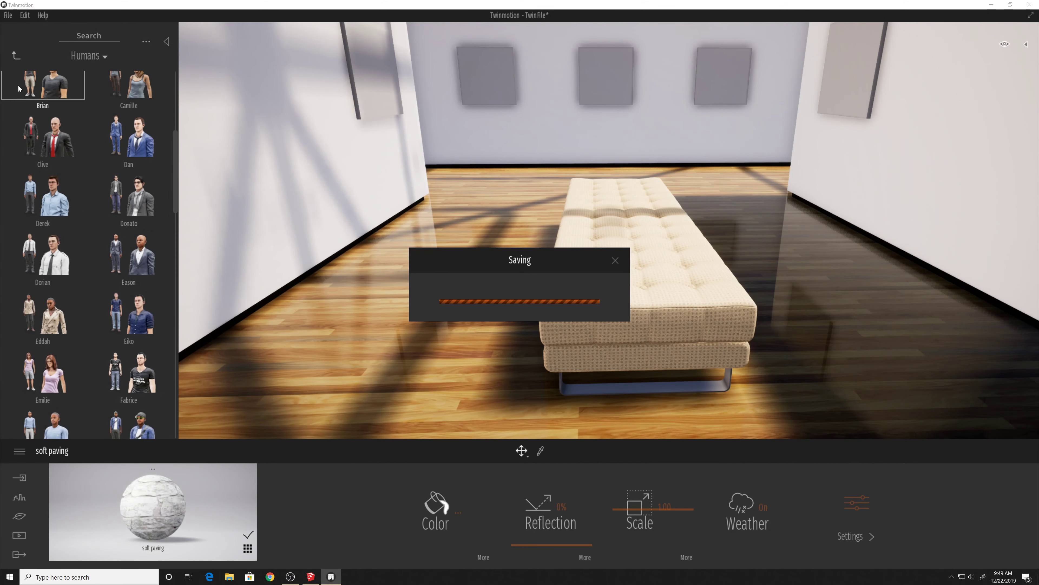
pyautogui.scroll(-5, 43, 250)
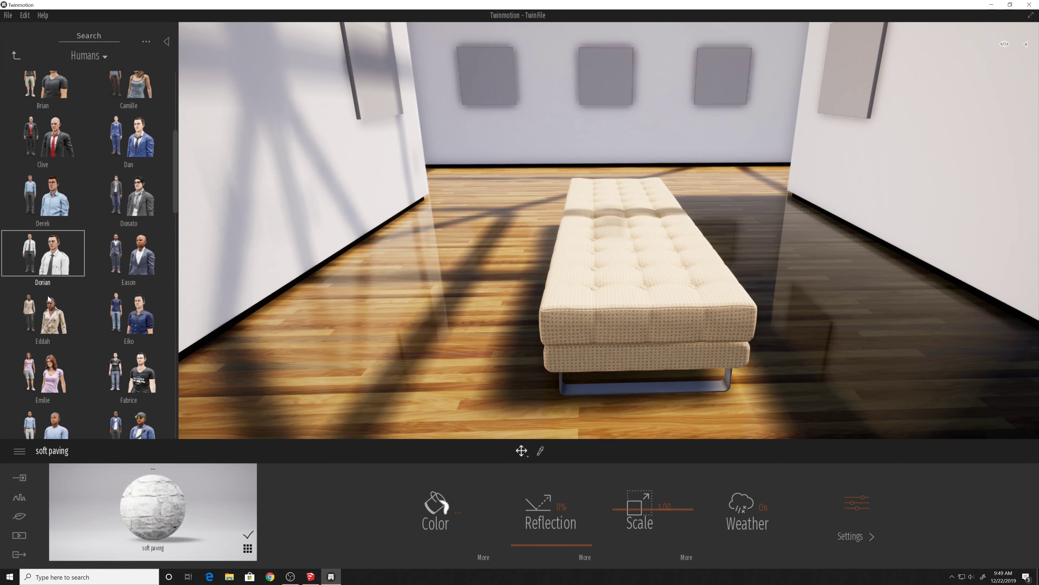
pyautogui.moveTo(128, 322); pyautogui.dragTo(555, 200)
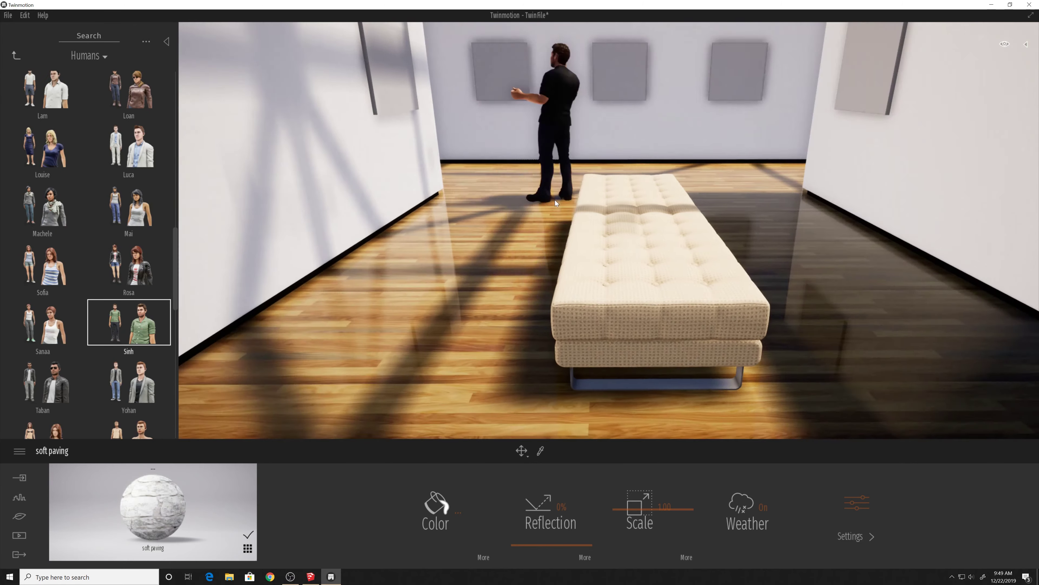
pyautogui.scroll(8, 555, 200)
pyautogui.scroll(-10, 523, 286)
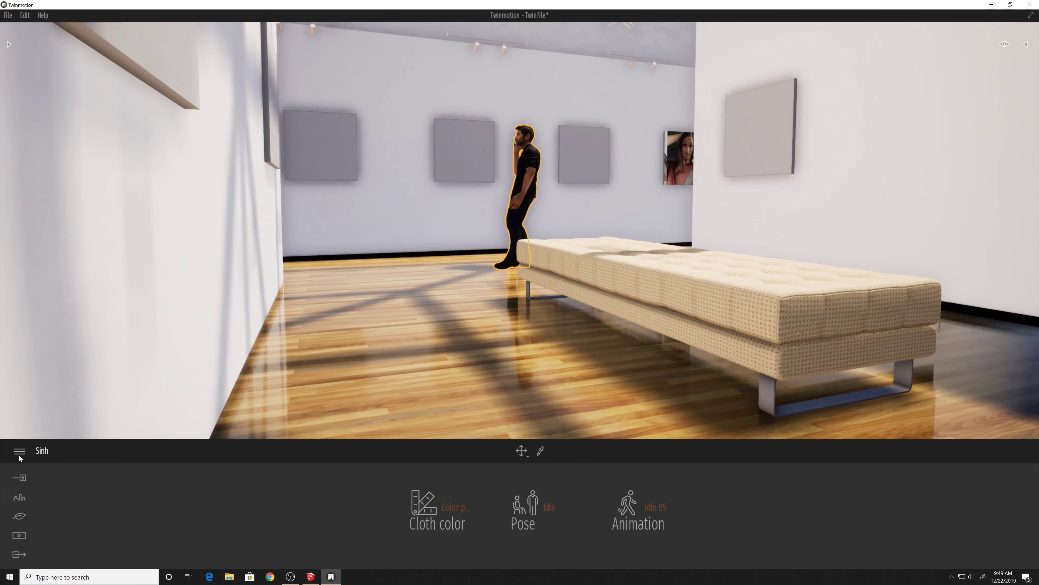
# - Add Haris from the Humans library to the gallery and switch him to a sitting pose
pyautogui.click(9, 44)
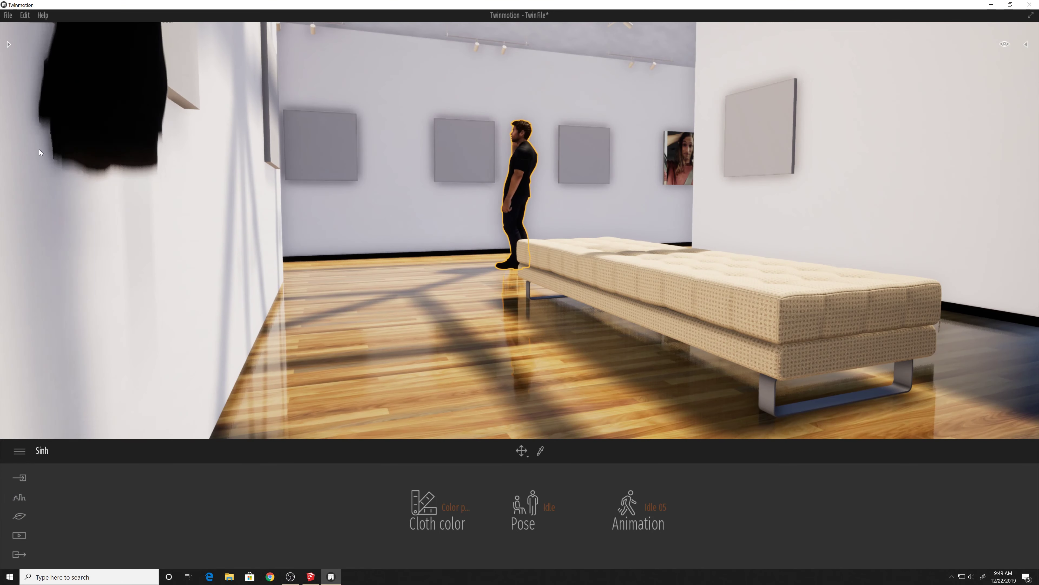
pyautogui.click(104, 57)
pyautogui.scroll(10, 127, 184)
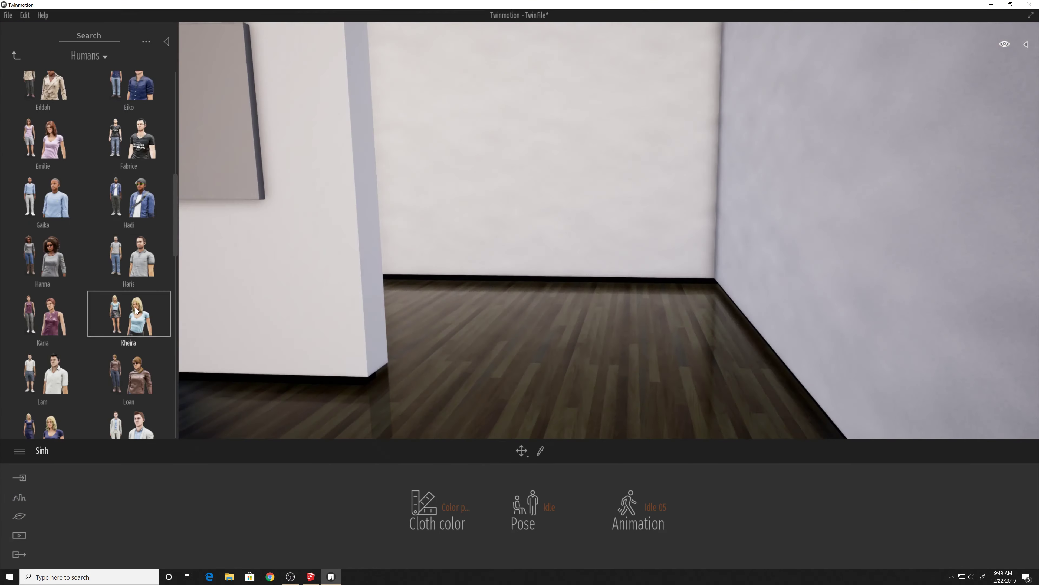
pyautogui.moveTo(128, 258); pyautogui.dragTo(564, 344)
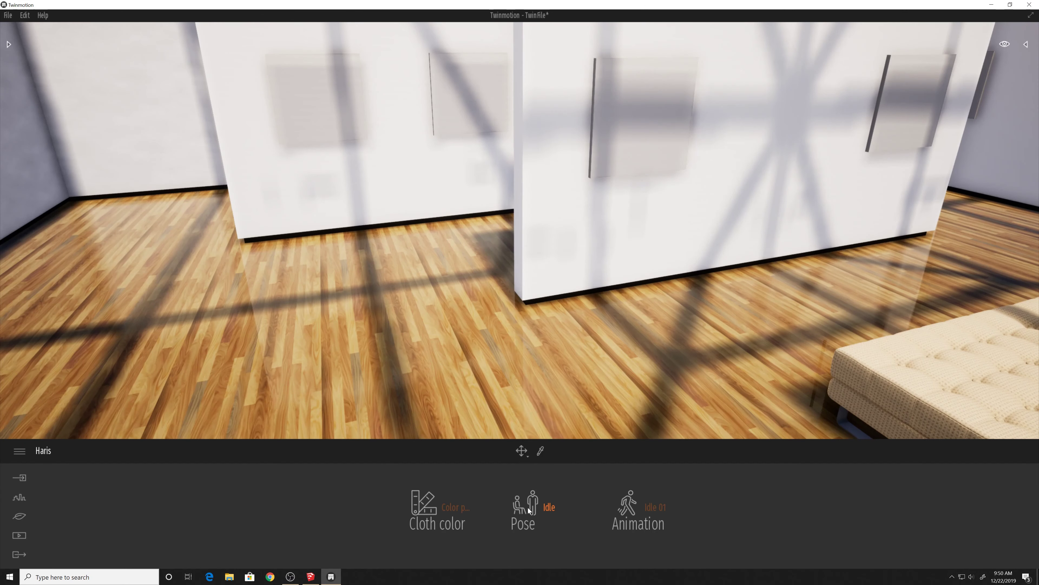
pyautogui.click(527, 508)
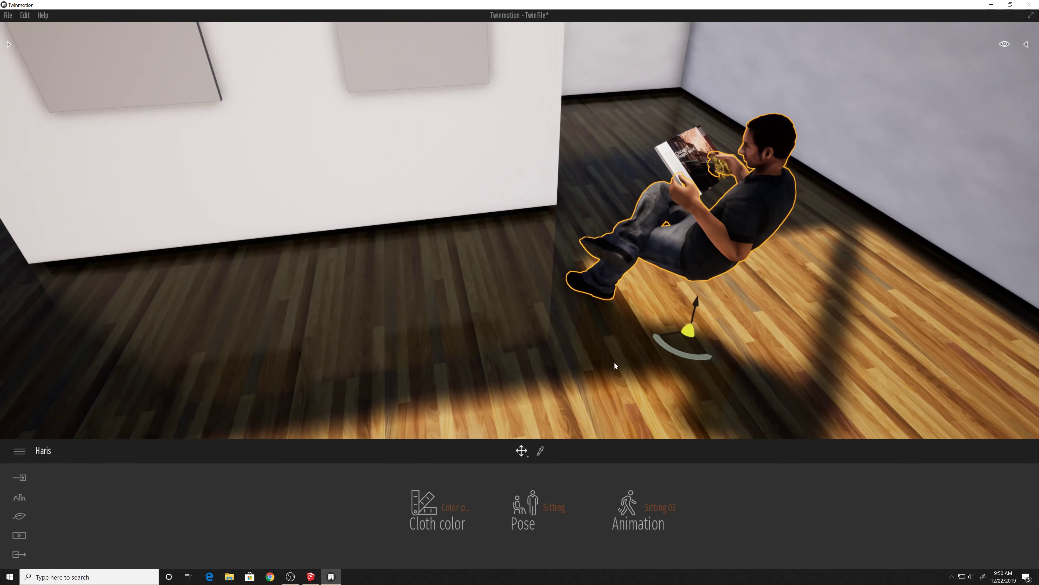
# - Move the seated Haris onto the gallery bench and rotate him to face the right way
pyautogui.moveTo(757, 311); pyautogui.dragTo(275, 360)
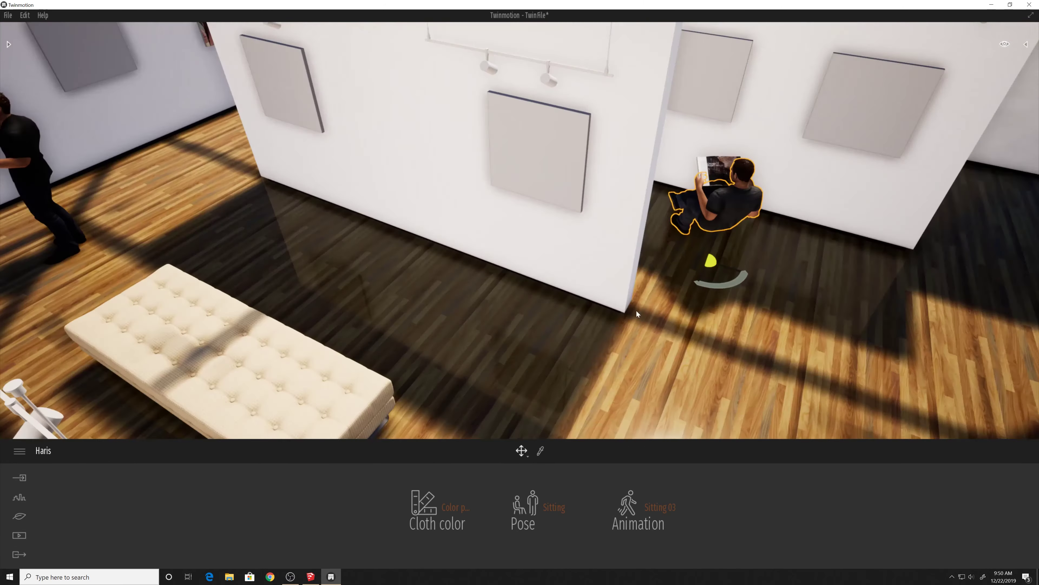
pyautogui.moveTo(707, 267); pyautogui.dragTo(124, 403)
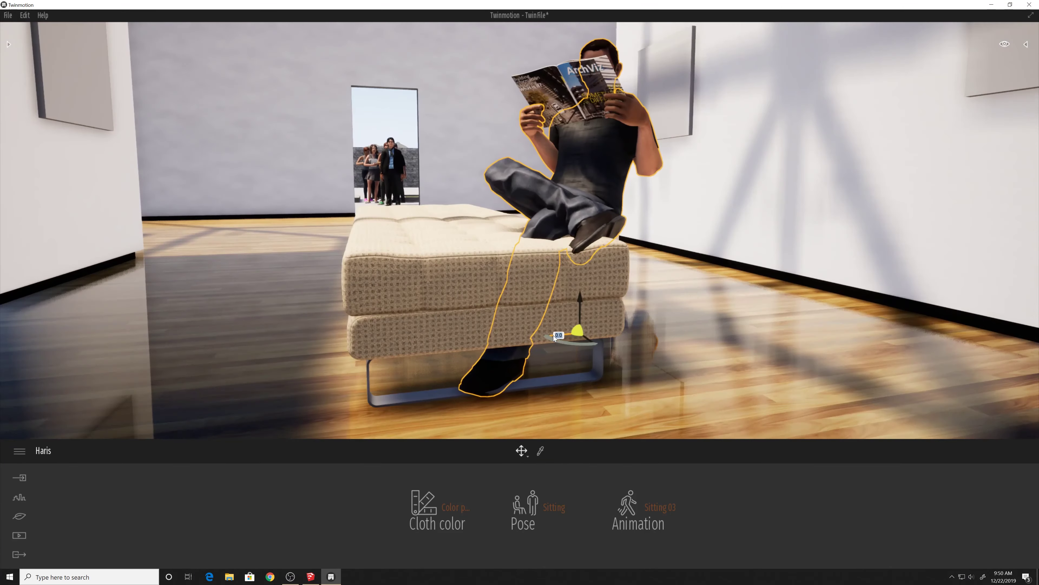
pyautogui.moveTo(555, 335); pyautogui.dragTo(424, 318)
pyautogui.scroll(5, 424, 318)
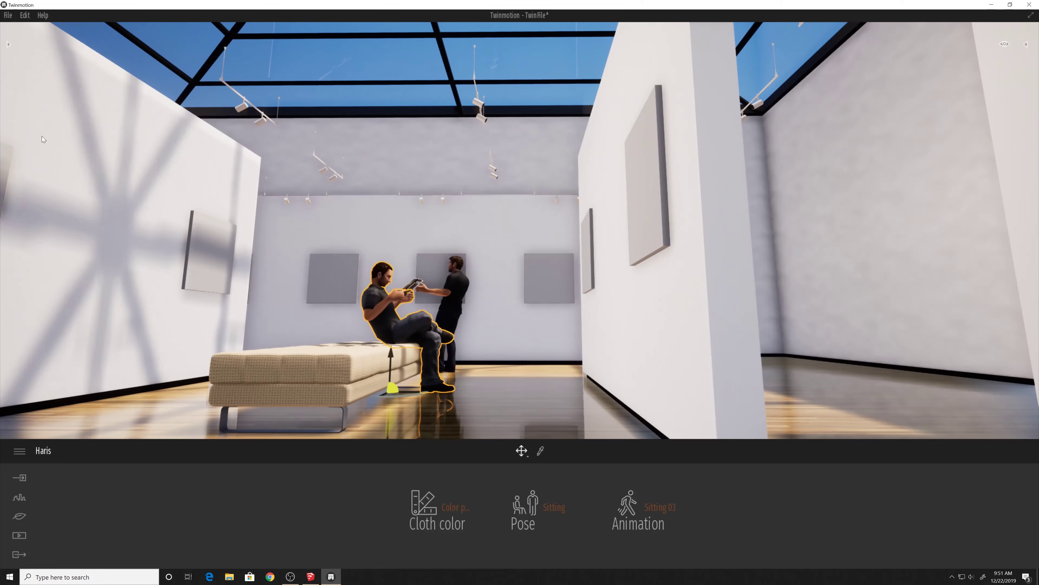
# - Save the Twinmotion project from the File menu
pyautogui.click(8, 15)
pyautogui.click(20, 86)
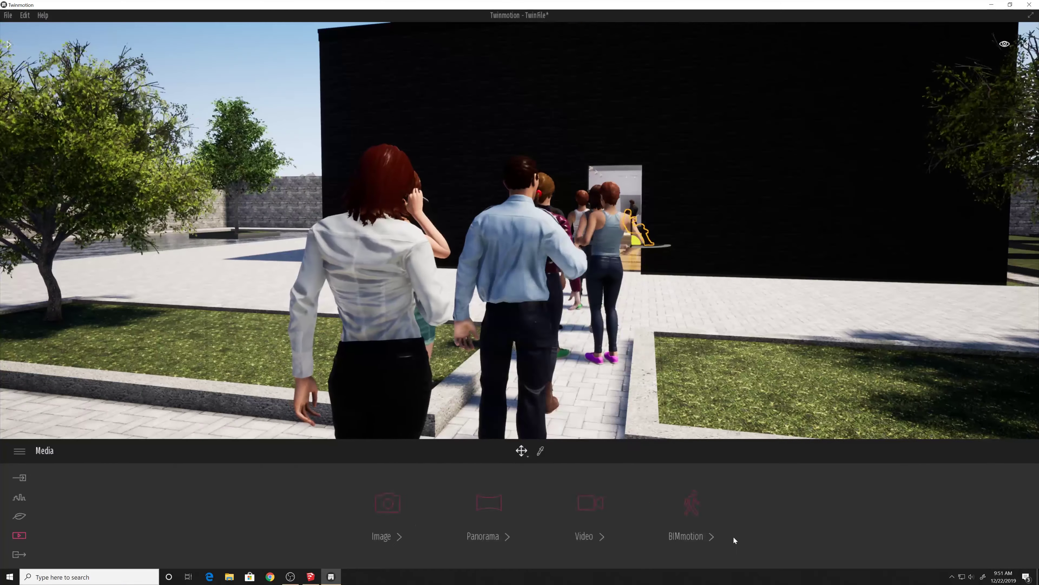
pyautogui.click(678, 531)
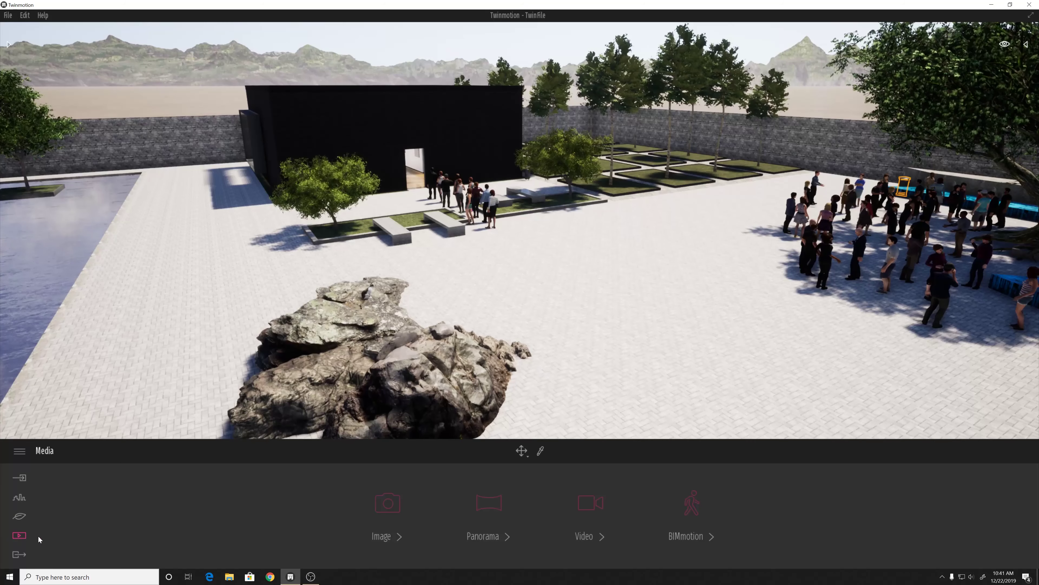
# - Export the scene as a BIMmotion executable after checking its settings, then close Twinmotion
pyautogui.click(680, 521)
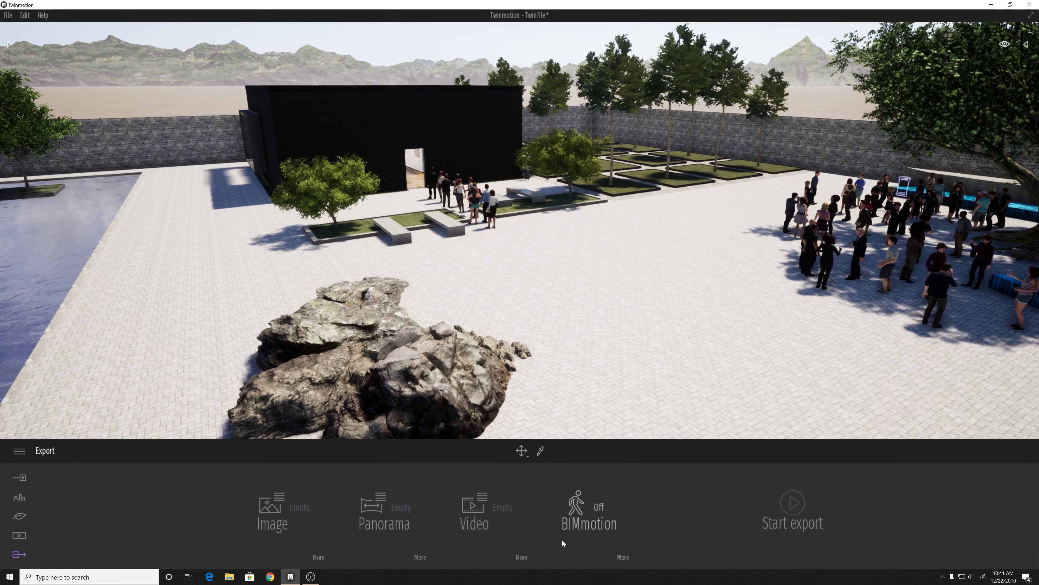
pyautogui.click(624, 556)
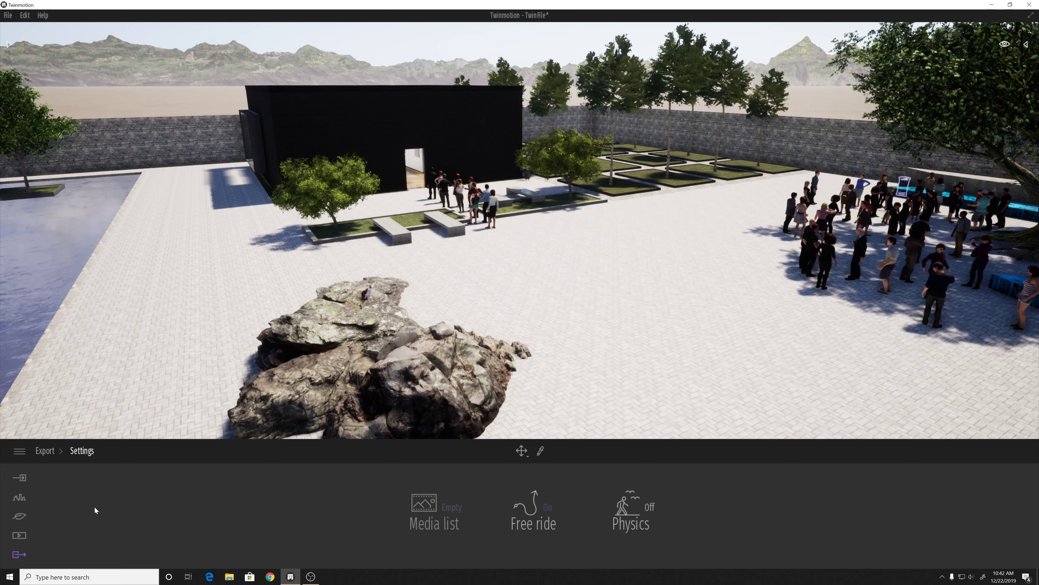
pyautogui.click(42, 450)
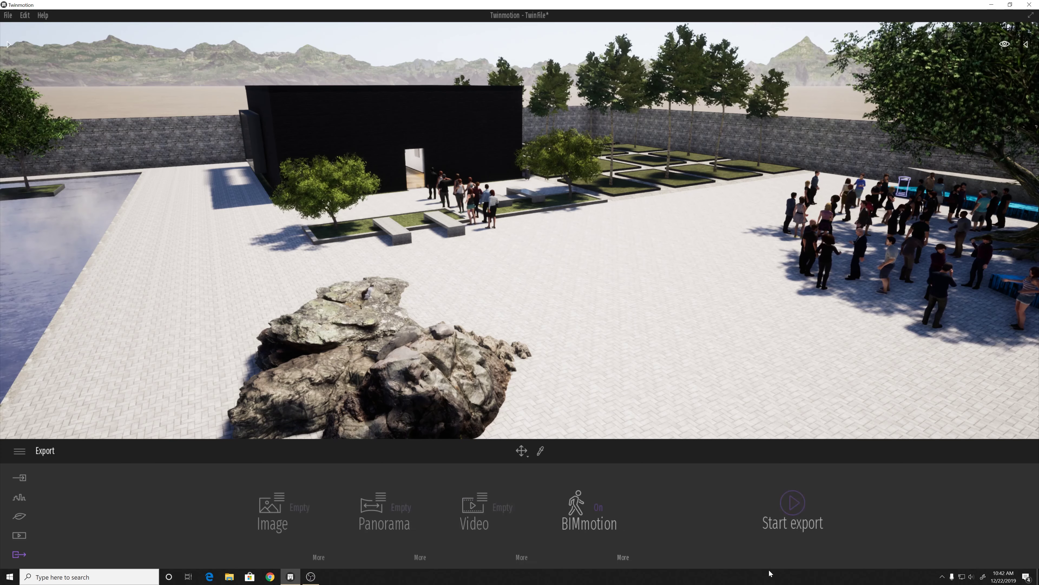
pyautogui.click(794, 506)
pyautogui.click(422, 285)
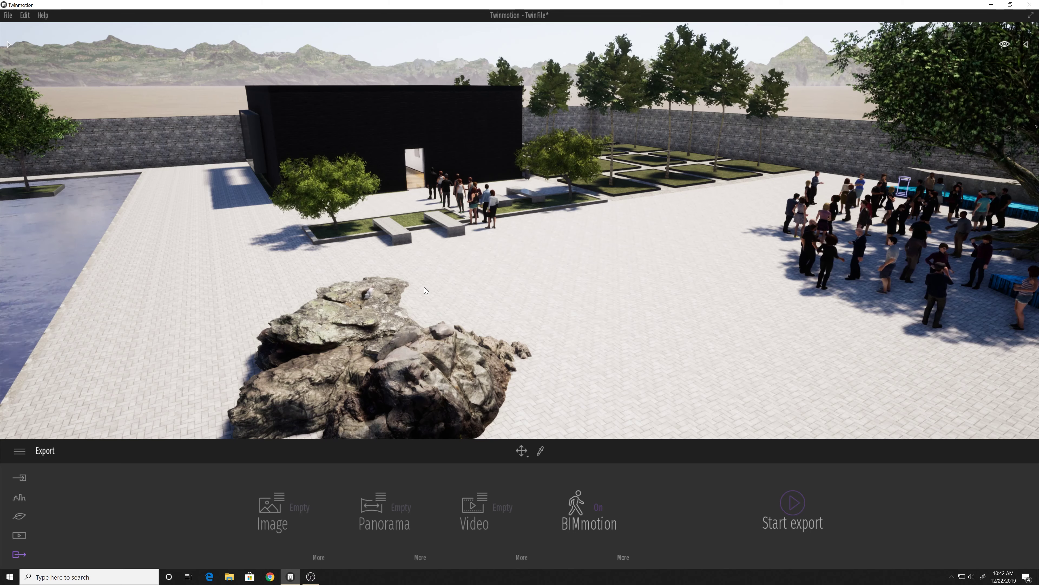
pyautogui.click(1031, 5)
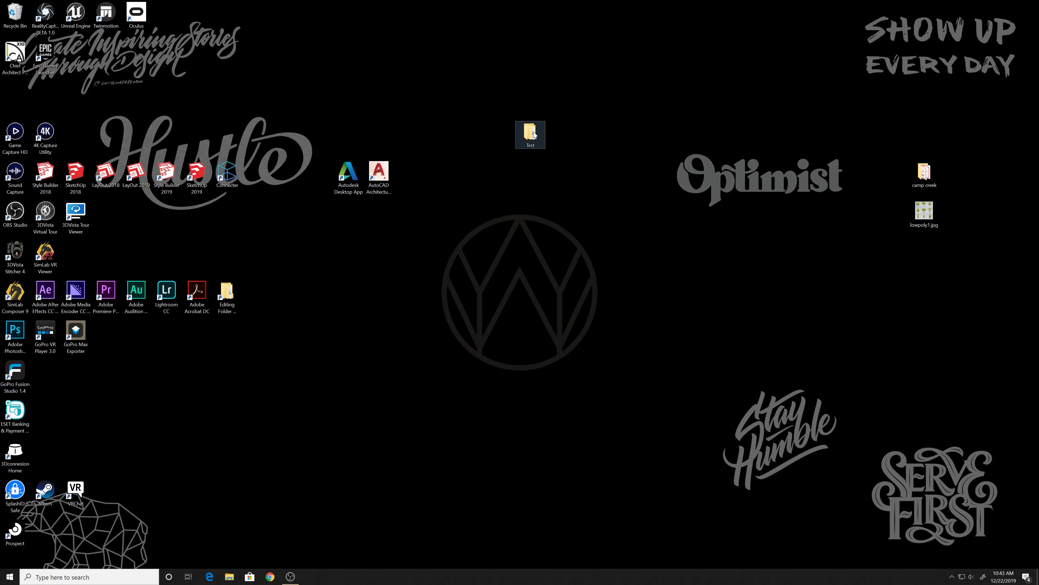
pyautogui.doubleClick(535, 134)
# - Open the BIMmotion_TwinFile_04 folder, start the Oculus app, and run BIMmotion.exe
pyautogui.doubleClick(558, 130)
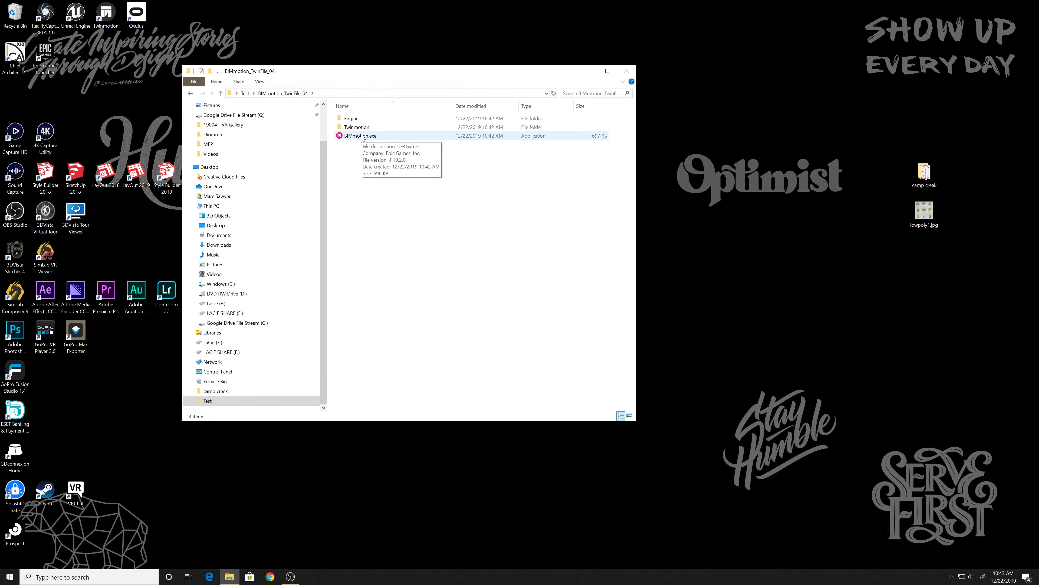
pyautogui.moveTo(385, 76); pyautogui.dragTo(439, 82)
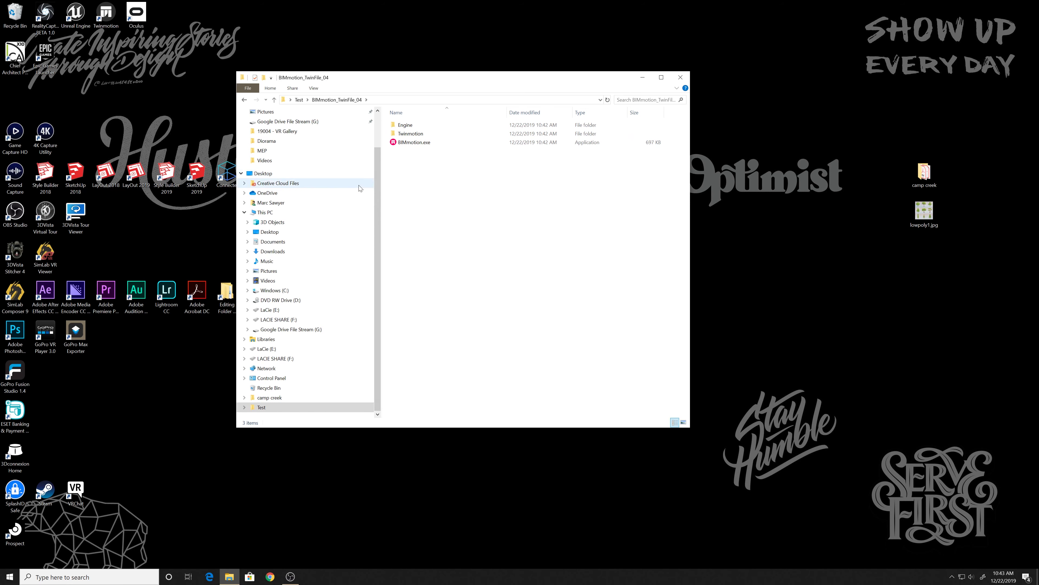
pyautogui.doubleClick(138, 14)
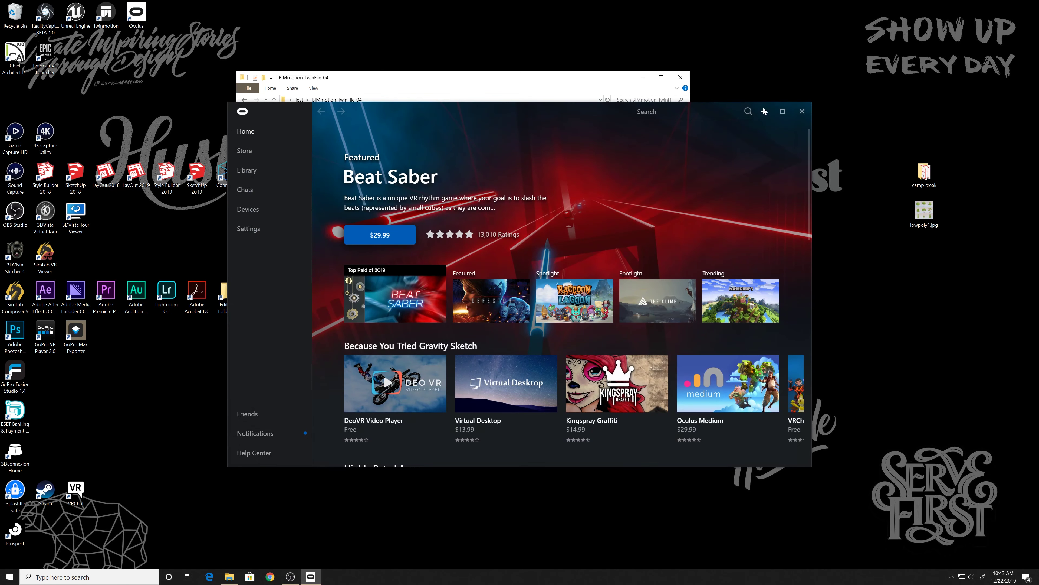
pyautogui.click(763, 111)
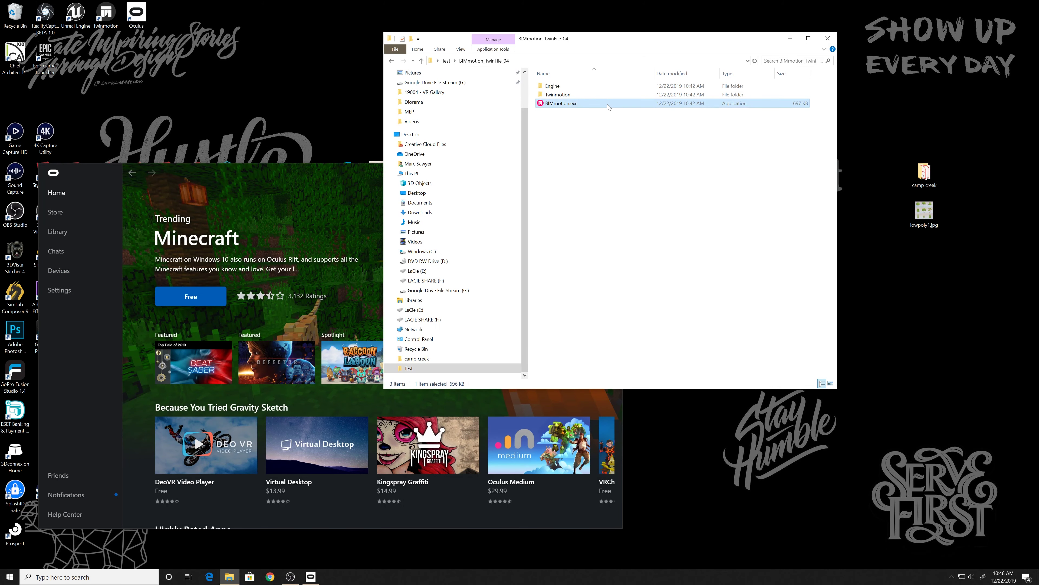
pyautogui.rightClick(607, 104)
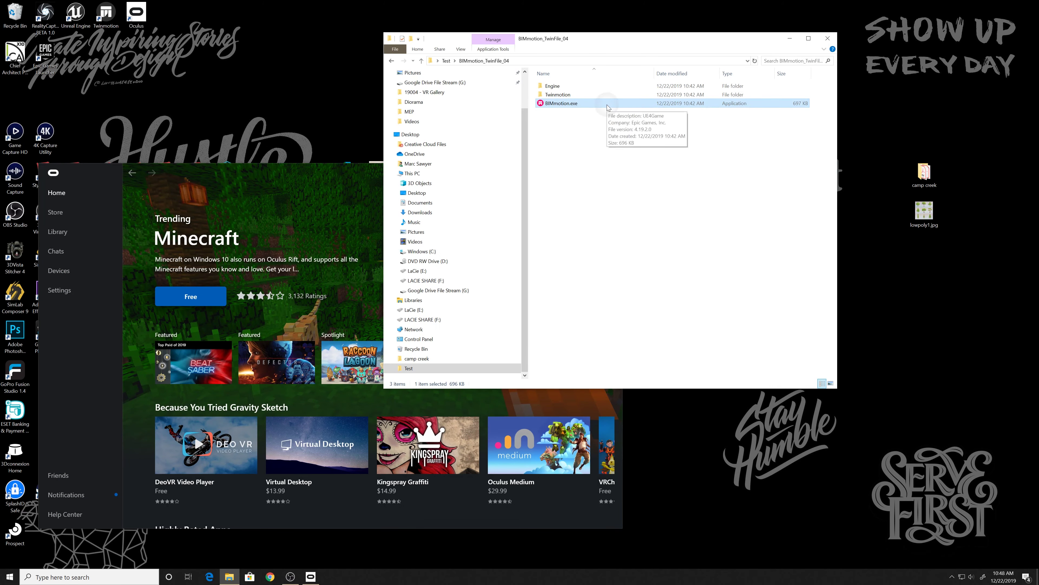
pyautogui.click(628, 118)
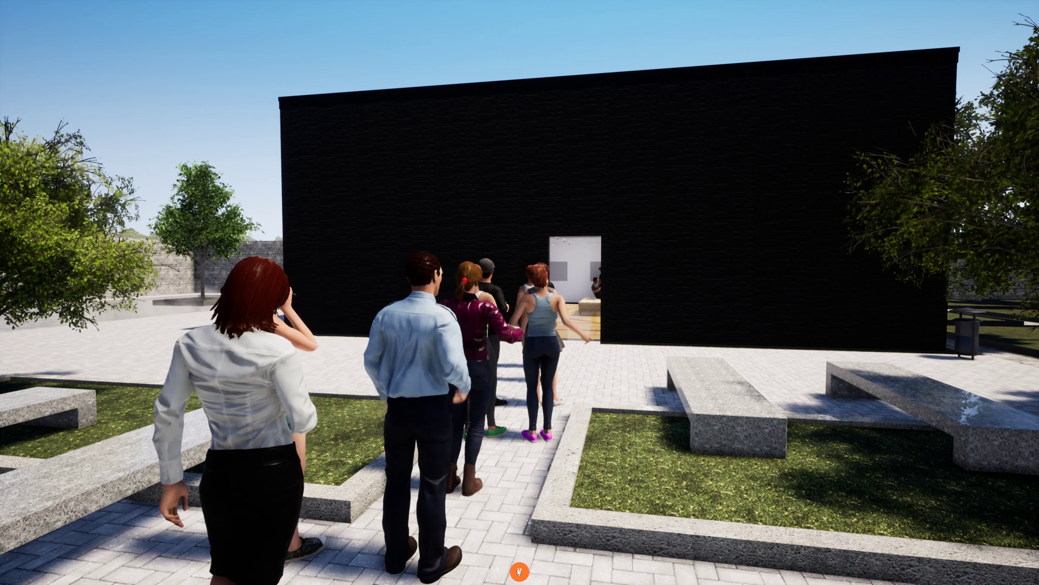
# - Set BIMmotion VR Enable to On in the BIMmotion settings and confirm with Ok
pyautogui.moveTo(85, 556)
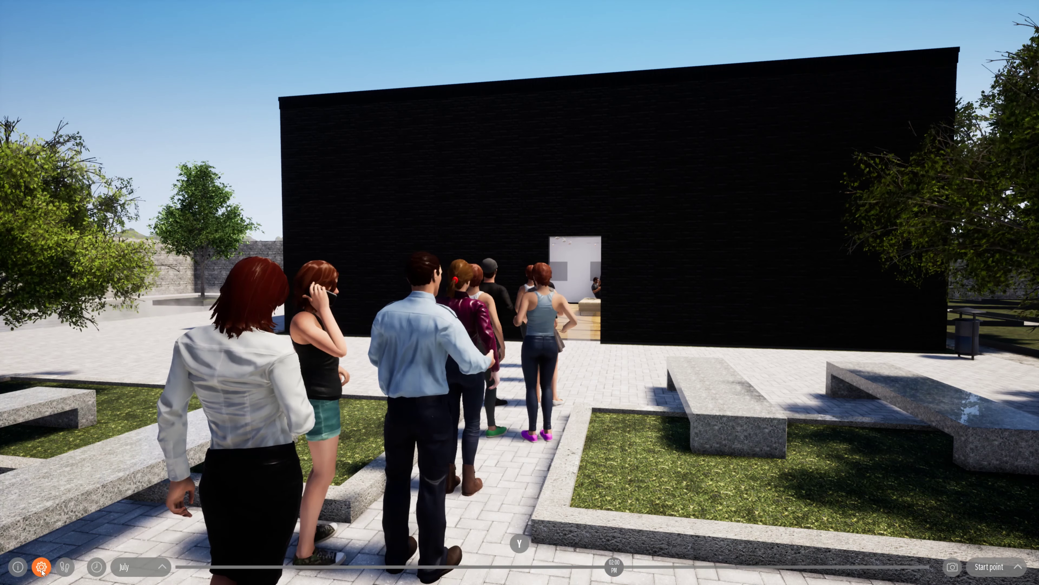
pyautogui.click(50, 564)
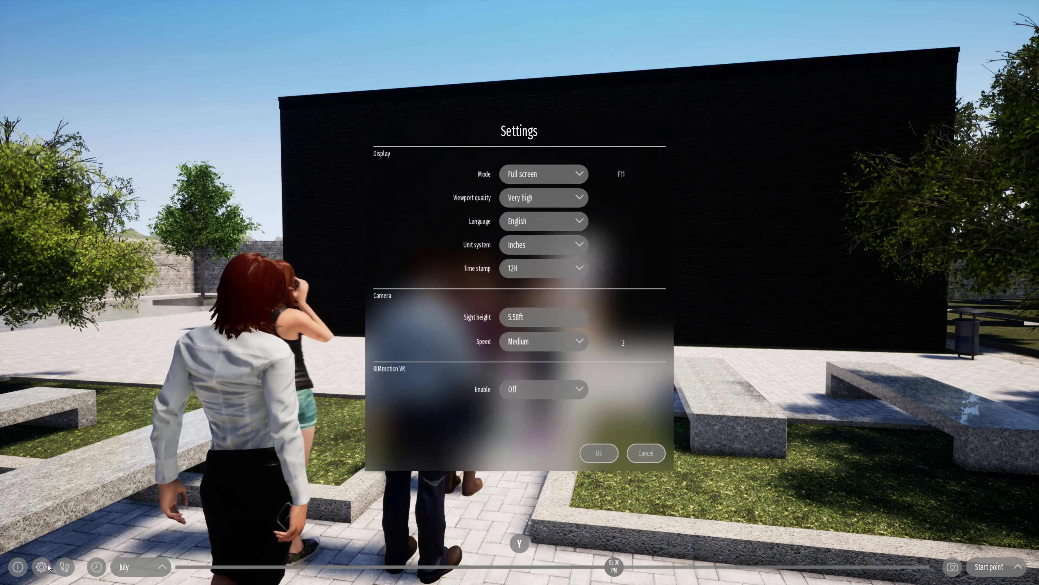
pyautogui.click(514, 397)
pyautogui.click(512, 400)
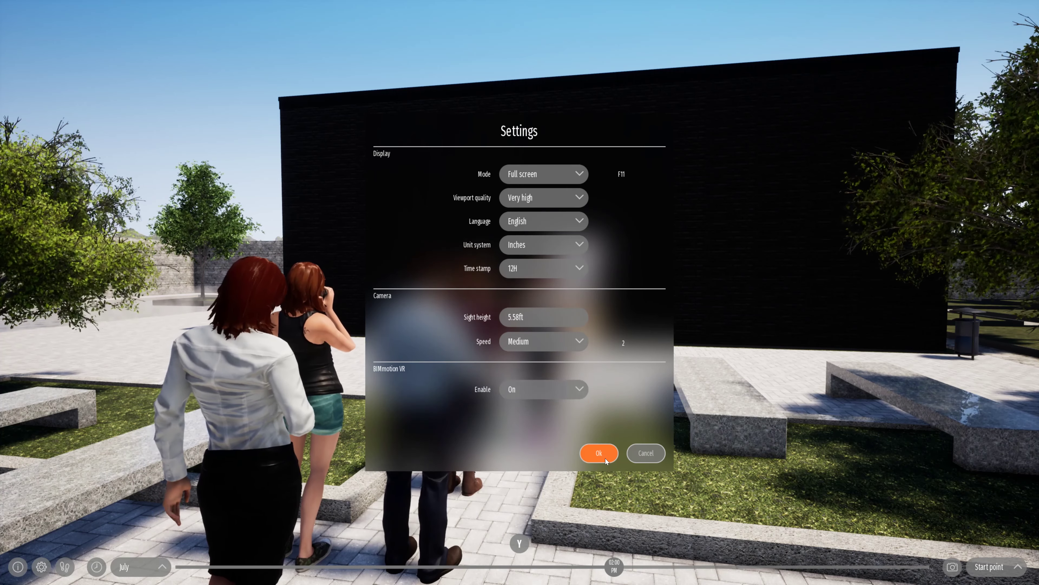
pyautogui.click(600, 453)
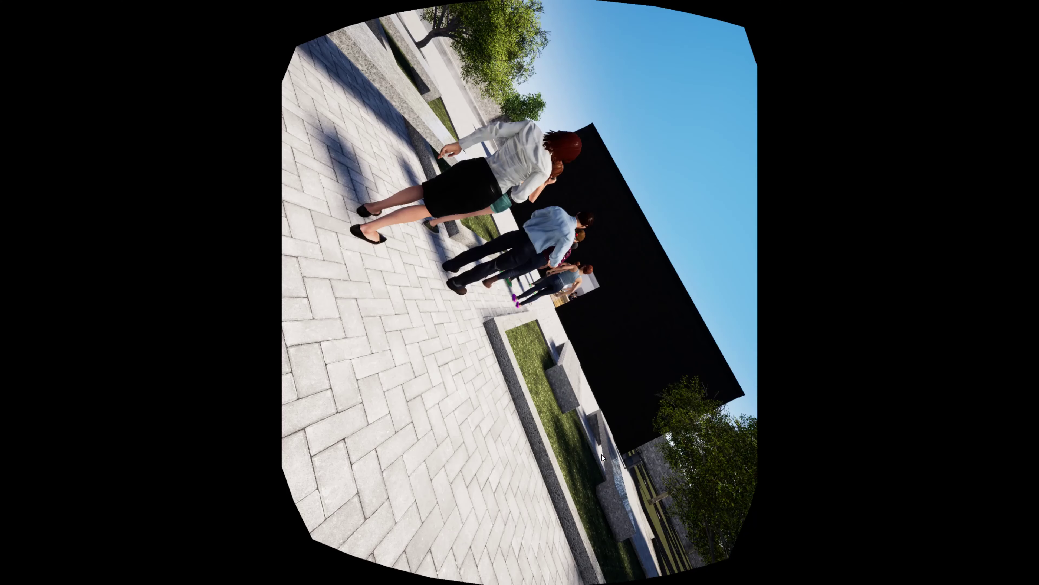